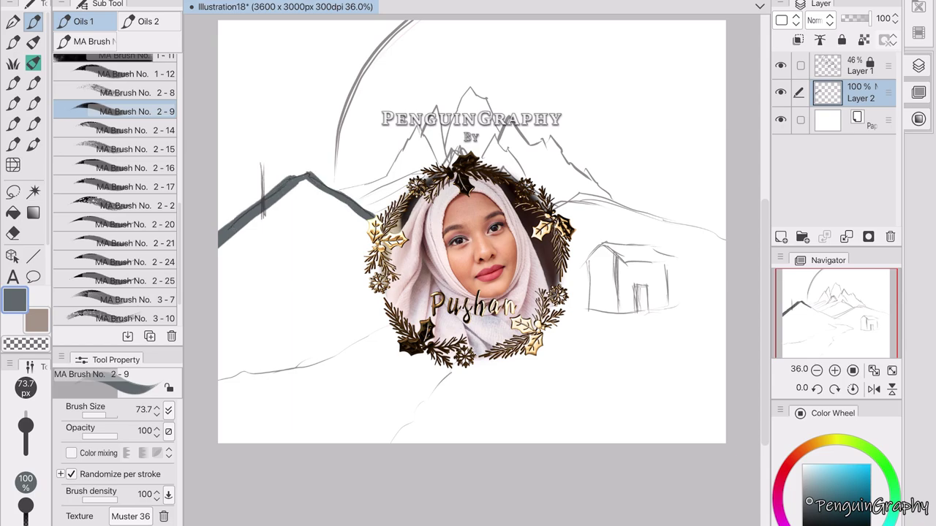
# Step: Outline the two foreground hills in dark grey with MA Brush No. 2-9 and fill everything below the outline
pyautogui.moveTo(556, 208); pyautogui.dragTo(727, 236)
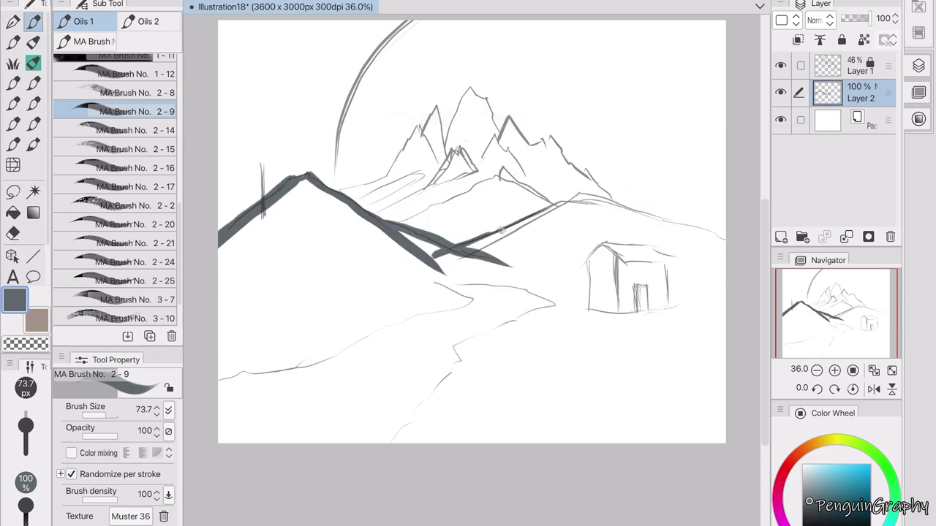
pyautogui.moveTo(437, 254)
pyautogui.mouseDown()
pyautogui.moveTo(706, 253)
pyautogui.moveTo(726, 267)
pyautogui.mouseUp()
pyautogui.press('g')
pyautogui.click(385, 376)
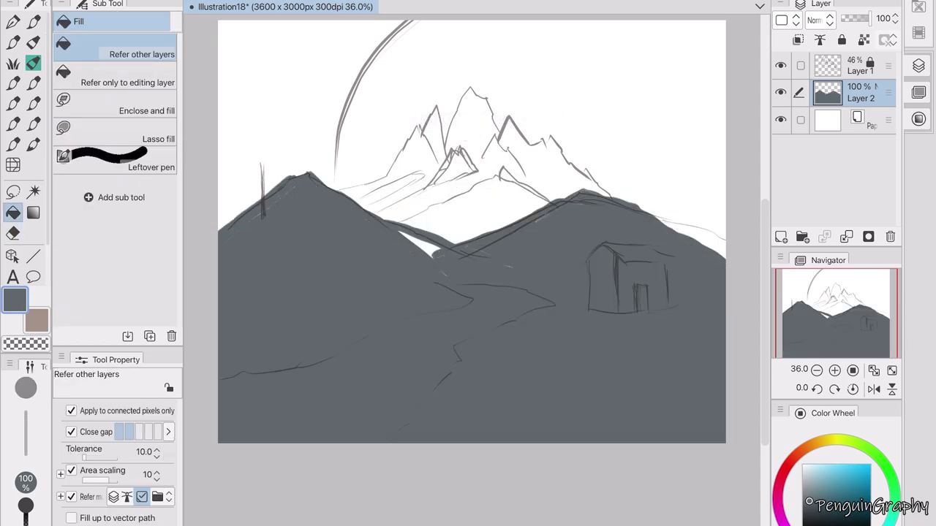
# Step: Paint over the unfilled gap between the two hills and thicken the right hill's ridge in the same dark grey
pyautogui.press('b')
pyautogui.moveTo(456, 270); pyautogui.dragTo(417, 243)
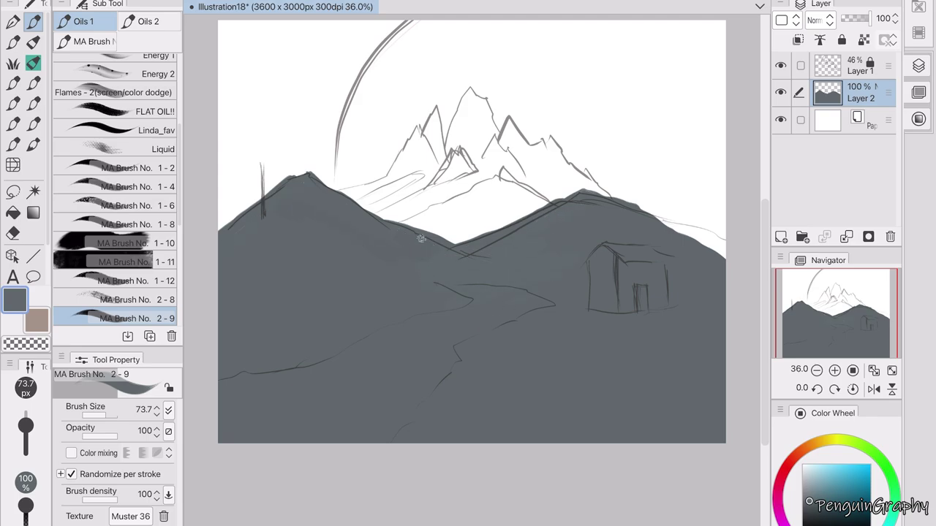
pyautogui.moveTo(443, 252); pyautogui.dragTo(557, 199)
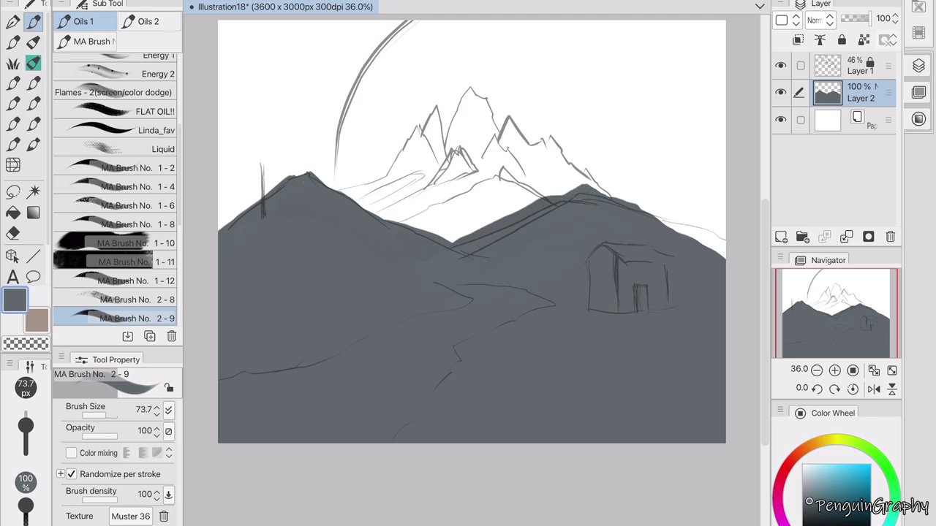
# Step: Choose the FLAT OIL!! brush, lock Layer 2's transparent pixels, and clip a new layer to it inside a folder
pyautogui.click(117, 242)
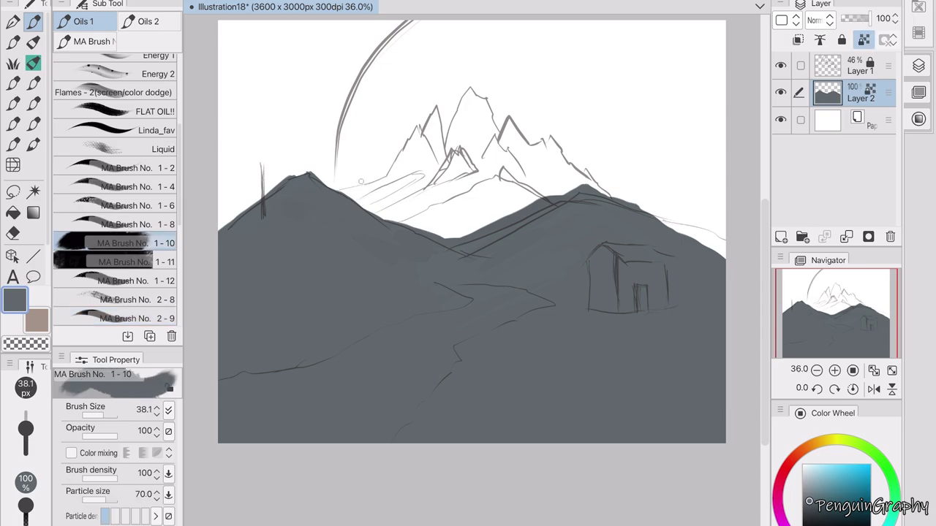
pyautogui.click(146, 111)
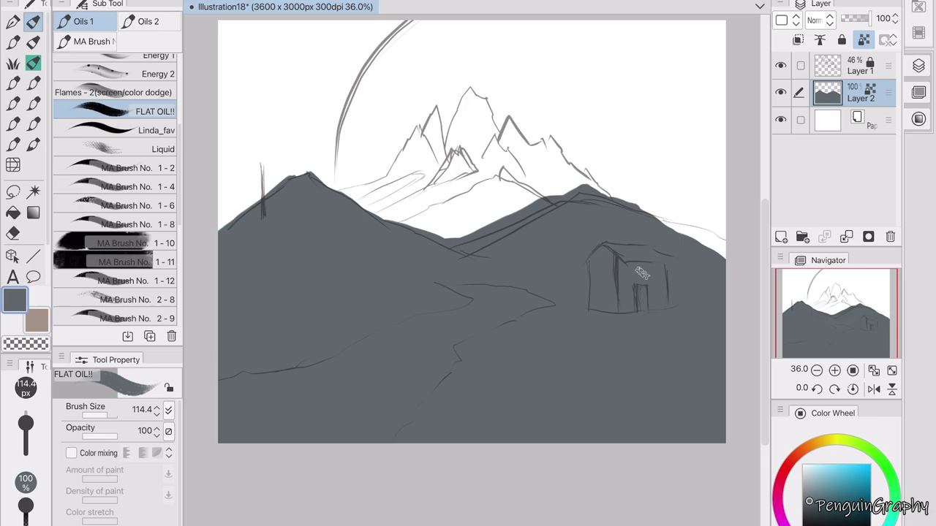
pyautogui.click(781, 236)
pyautogui.hotkey('ctrl', 'g')
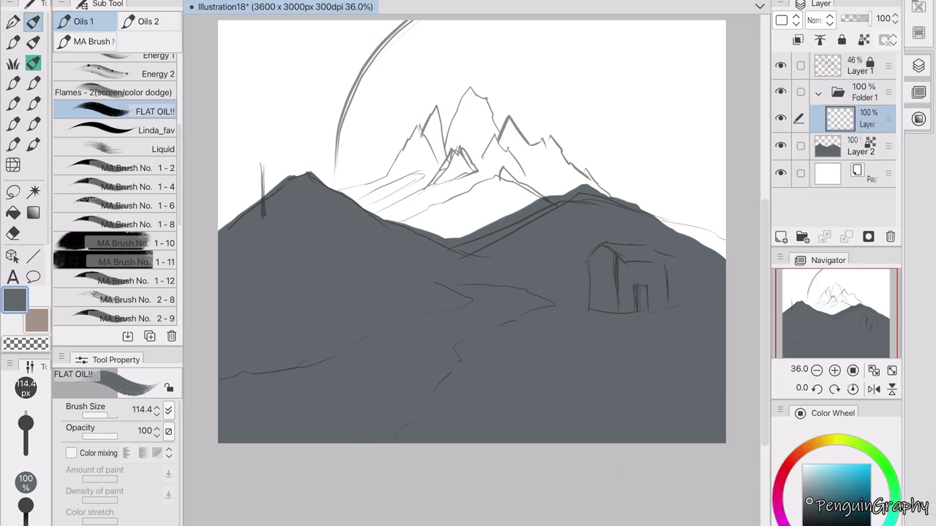
pyautogui.click(797, 39)
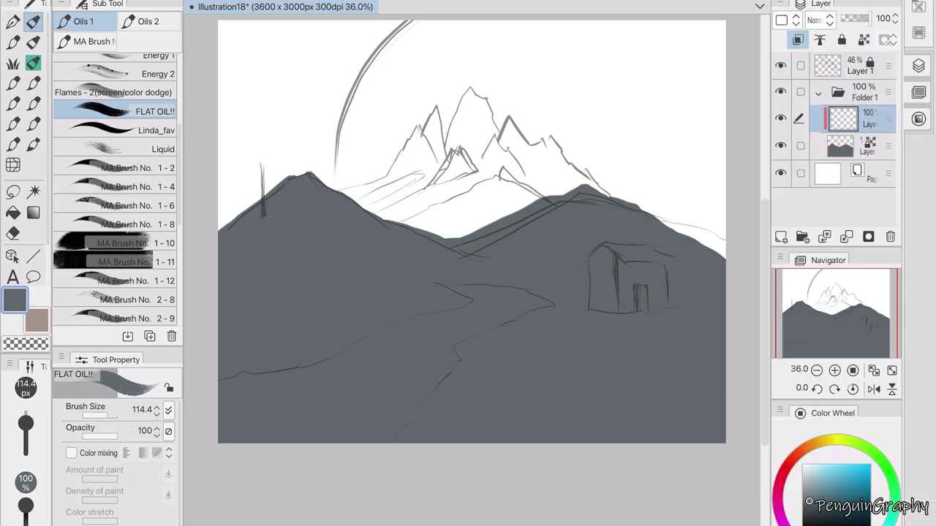
# Step: Paint lighter blue-grey diagonal highlights across the hillsides with the FLAT OIL!! brush and blend them
pyautogui.click(807, 489)
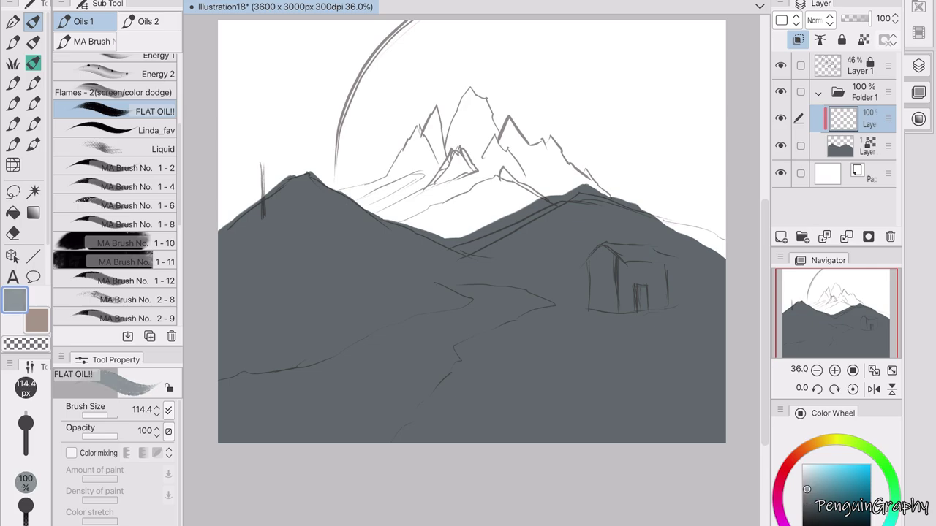
pyautogui.moveTo(572, 181)
pyautogui.mouseDown()
pyautogui.moveTo(484, 222)
pyautogui.moveTo(475, 240)
pyautogui.moveTo(504, 231)
pyautogui.moveTo(442, 265)
pyautogui.moveTo(568, 185)
pyautogui.moveTo(468, 237)
pyautogui.moveTo(495, 222)
pyautogui.moveTo(497, 255)
pyautogui.moveTo(536, 242)
pyautogui.moveTo(372, 293)
pyautogui.moveTo(283, 356)
pyautogui.moveTo(254, 358)
pyautogui.moveTo(330, 231)
pyautogui.moveTo(267, 291)
pyautogui.moveTo(341, 291)
pyautogui.moveTo(227, 306)
pyautogui.moveTo(425, 247)
pyautogui.moveTo(231, 385)
pyautogui.moveTo(464, 252)
pyautogui.moveTo(422, 261)
pyautogui.moveTo(401, 275)
pyautogui.moveTo(488, 257)
pyautogui.moveTo(454, 288)
pyautogui.mouseUp()
pyautogui.press('j')
pyautogui.press('b')
pyautogui.press('b')
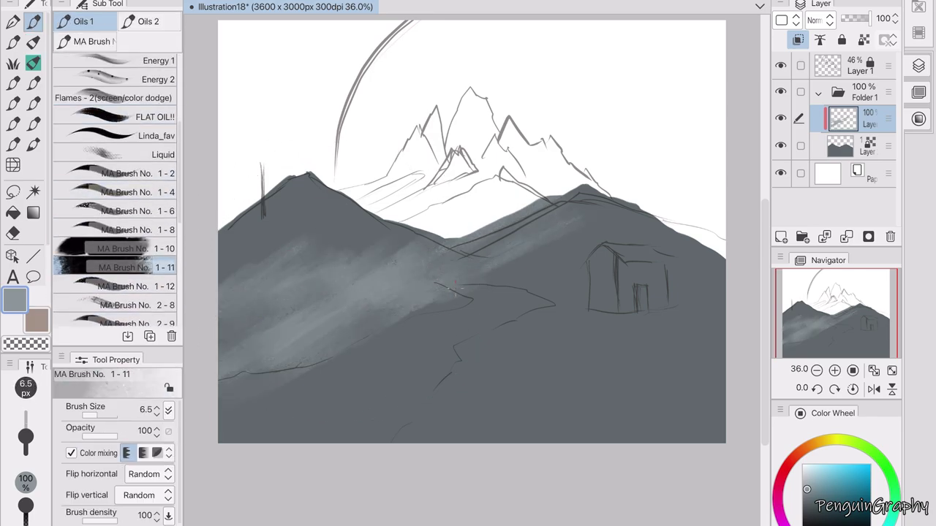
# Step: Shade the upper slopes of both hills in dark grey with the TREEBARK SOFTER/BOUNCE LIGHT brush
pyautogui.press('b')
pyautogui.scroll(1, 472, 231)
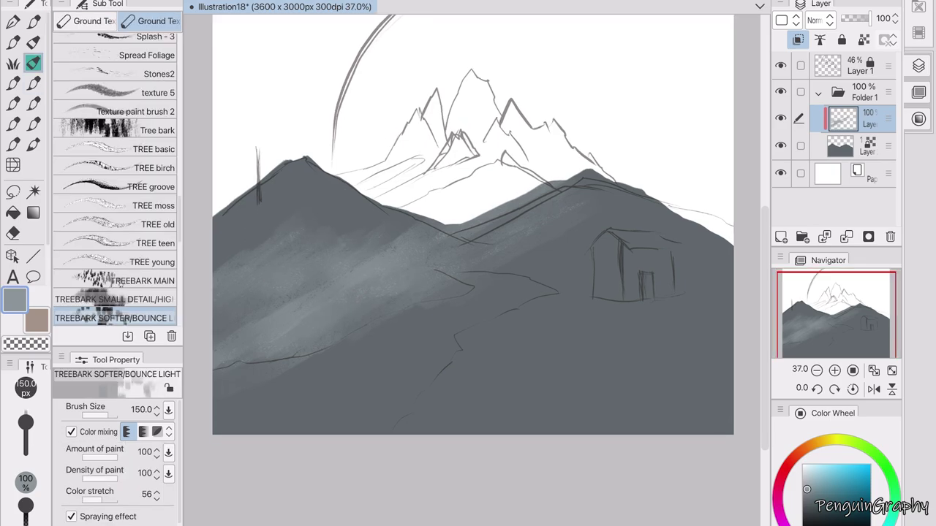
pyautogui.moveTo(219, 242)
pyautogui.mouseDown()
pyautogui.moveTo(299, 167)
pyautogui.moveTo(276, 227)
pyautogui.moveTo(277, 270)
pyautogui.moveTo(252, 216)
pyautogui.moveTo(202, 244)
pyautogui.mouseUp()
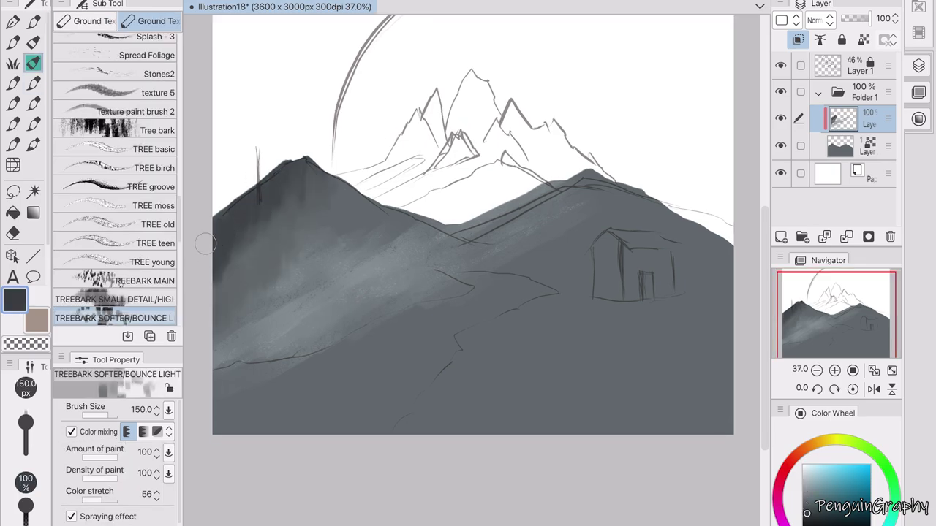
pyautogui.moveTo(589, 172)
pyautogui.mouseDown()
pyautogui.moveTo(544, 229)
pyautogui.moveTo(527, 194)
pyautogui.moveTo(377, 252)
pyautogui.moveTo(248, 369)
pyautogui.moveTo(254, 300)
pyautogui.moveTo(614, 253)
pyautogui.mouseUp()
pyautogui.moveTo(545, 245); pyautogui.dragTo(543, 321)
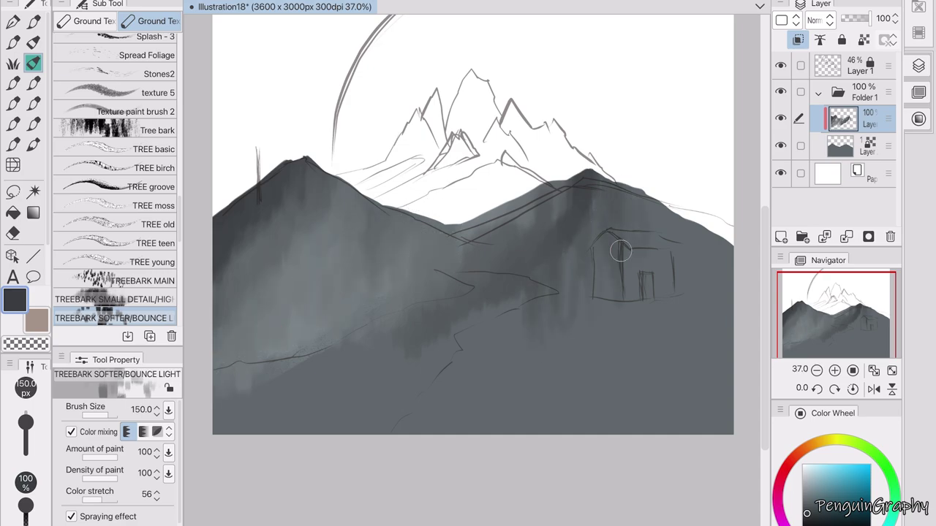
pyautogui.moveTo(657, 204); pyautogui.dragTo(666, 289)
# Step: Sample a mid grey from the hill and blend vertical strokes around the cabin and down through the foreground
pyautogui.keyDown('alt'); pyautogui.click(621, 252); pyautogui.keyUp('alt')
pyautogui.moveTo(635, 186); pyautogui.dragTo(636, 285)
pyautogui.moveTo(599, 223)
pyautogui.mouseDown()
pyautogui.moveTo(555, 320)
pyautogui.moveTo(468, 307)
pyautogui.mouseUp()
pyautogui.moveTo(710, 314); pyautogui.dragTo(696, 236)
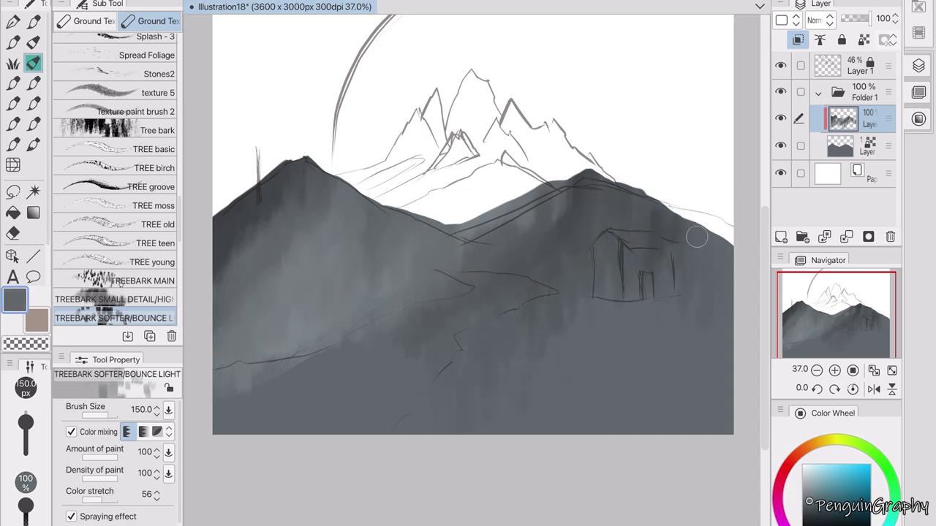
pyautogui.moveTo(613, 284); pyautogui.dragTo(588, 343)
pyautogui.moveTo(653, 205); pyautogui.dragTo(654, 222)
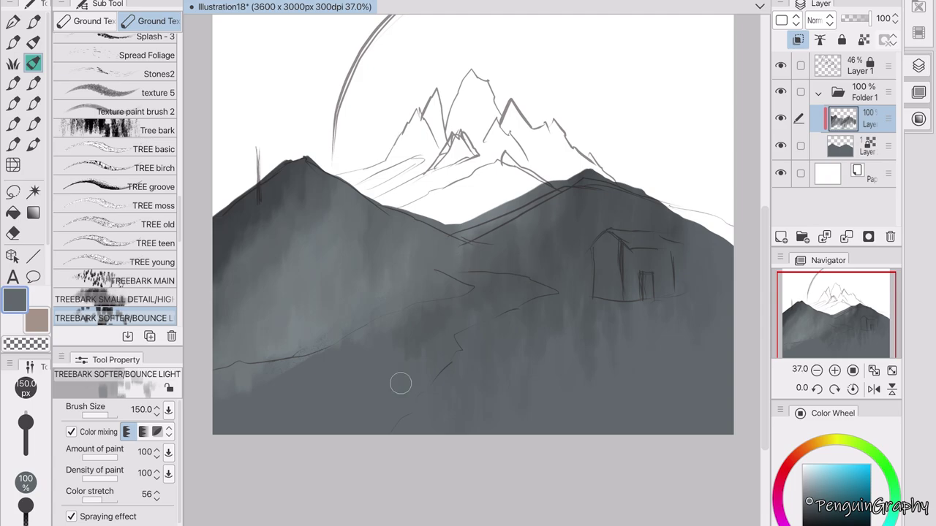
pyautogui.moveTo(307, 409); pyautogui.dragTo(219, 389)
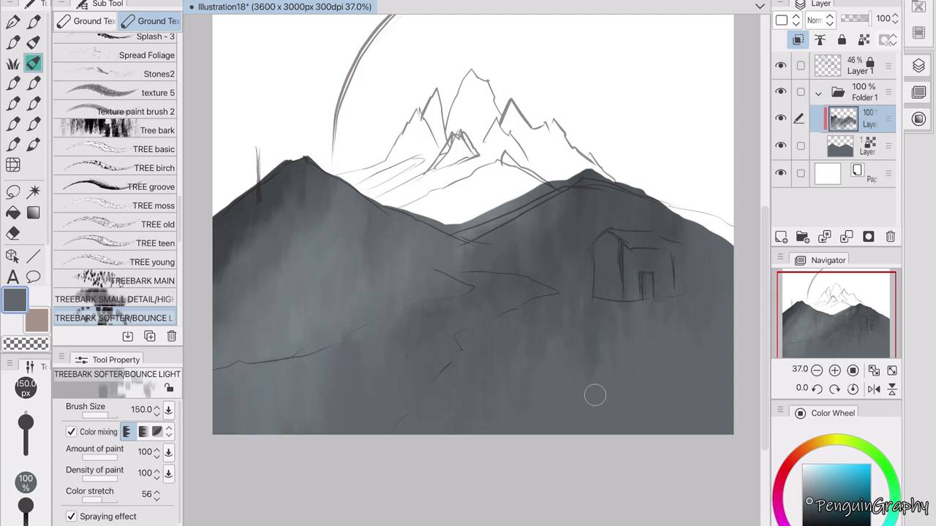
# Step: Add a new clipped layer above the hill shading layer
pyautogui.hotkey('ctrl', 'shift', 'n')
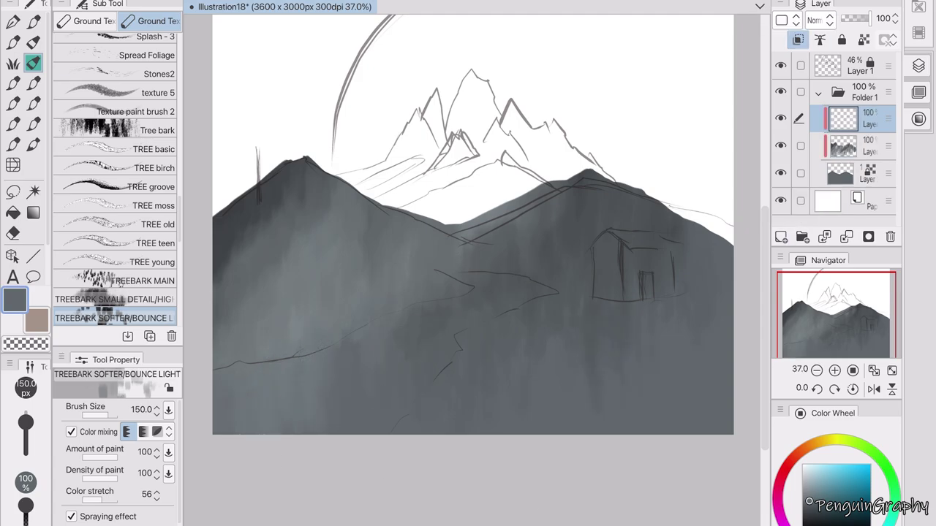
pyautogui.moveTo(844, 119); pyautogui.dragTo(844, 174)
pyautogui.press('j')
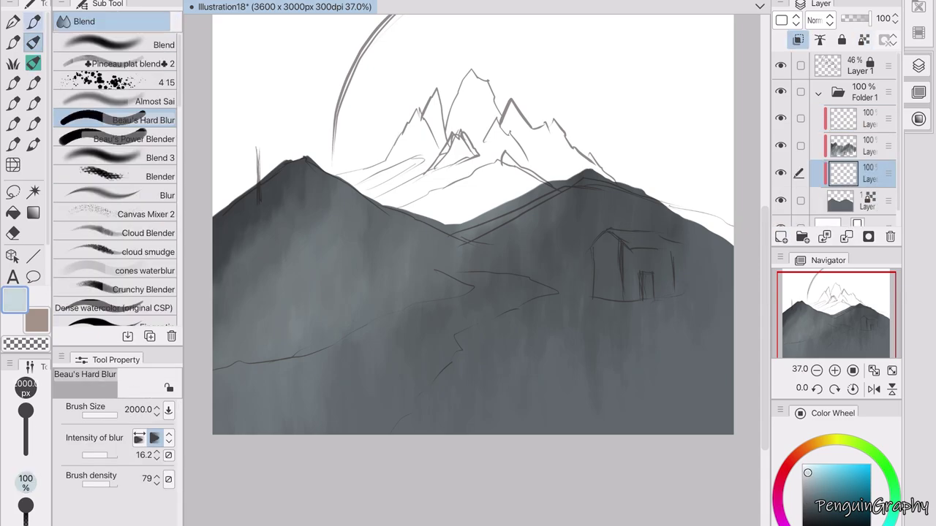
pyautogui.press('b')
pyautogui.click(815, 19)
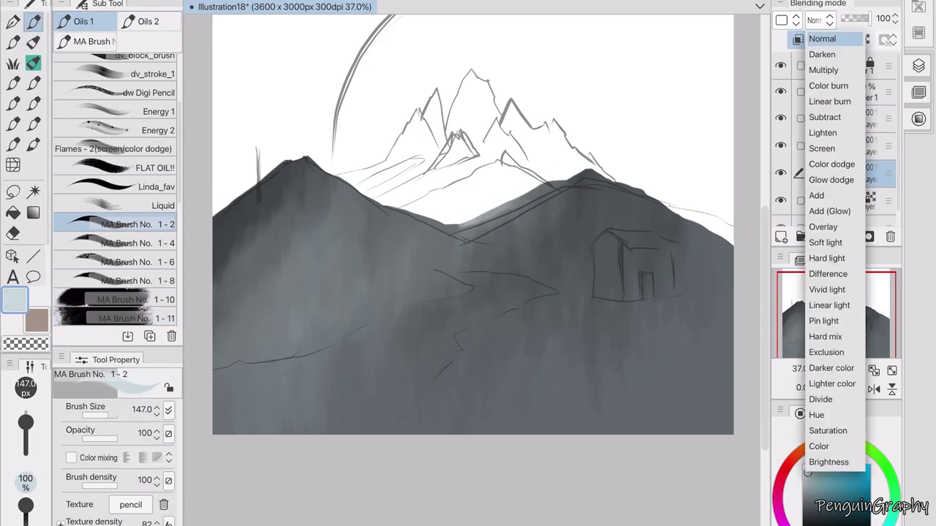
pyautogui.click(831, 29)
pyautogui.scroll(-1, 840, 146)
pyautogui.click(891, 236)
pyautogui.press('Return')
# Step: Paint pale blue highlights along the right hill's ridge and as vertical streaks below the left hill's peak
pyautogui.moveTo(557, 184); pyautogui.dragTo(453, 225)
pyautogui.moveTo(329, 217)
pyautogui.mouseDown()
pyautogui.moveTo(316, 255)
pyautogui.moveTo(289, 241)
pyautogui.moveTo(258, 298)
pyautogui.moveTo(240, 235)
pyautogui.moveTo(267, 206)
pyautogui.mouseUp()
pyautogui.press('b')
pyautogui.moveTo(276, 241)
pyautogui.mouseDown()
pyautogui.moveTo(270, 317)
pyautogui.moveTo(242, 220)
pyautogui.moveTo(300, 205)
pyautogui.mouseUp()
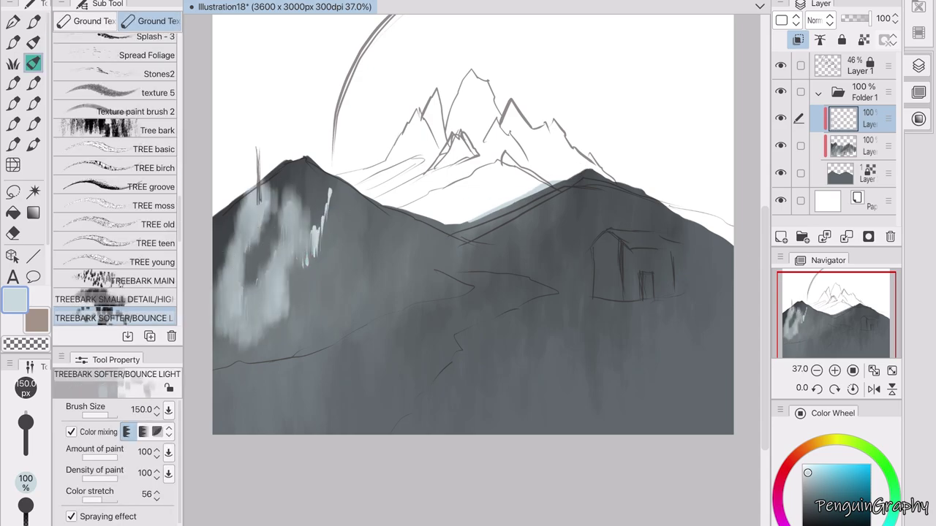
pyautogui.hotkey('ctrl', 'z')
pyautogui.hotkey('ctrl', 'z')
pyautogui.hotkey('ctrl', 'z')
# Step: Add more thin pale blue vertical streaks down the left hill's slope
pyautogui.moveTo(252, 248)
pyautogui.mouseDown()
pyautogui.moveTo(263, 186)
pyautogui.moveTo(234, 315)
pyautogui.mouseUp()
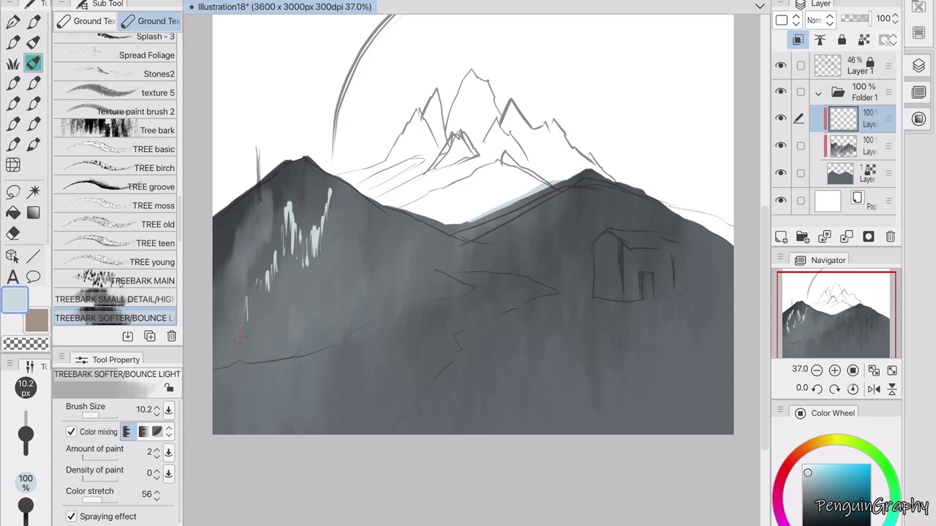
pyautogui.moveTo(281, 190); pyautogui.dragTo(322, 183)
pyautogui.moveTo(248, 193); pyautogui.dragTo(270, 245)
pyautogui.hotkey('ctrl', 'z')
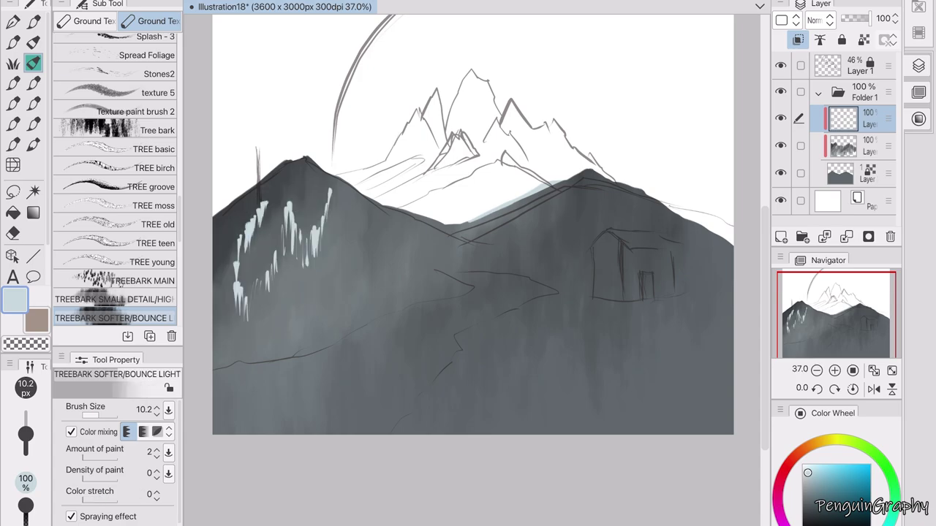
# Step: Reduce the brush size to 1.7 and blend the left hill's pale streaks and the right hill's ridge highlight
pyautogui.moveTo(26, 433); pyautogui.dragTo(26, 443)
pyautogui.moveTo(260, 199)
pyautogui.mouseDown()
pyautogui.moveTo(267, 228)
pyautogui.moveTo(235, 307)
pyautogui.mouseUp()
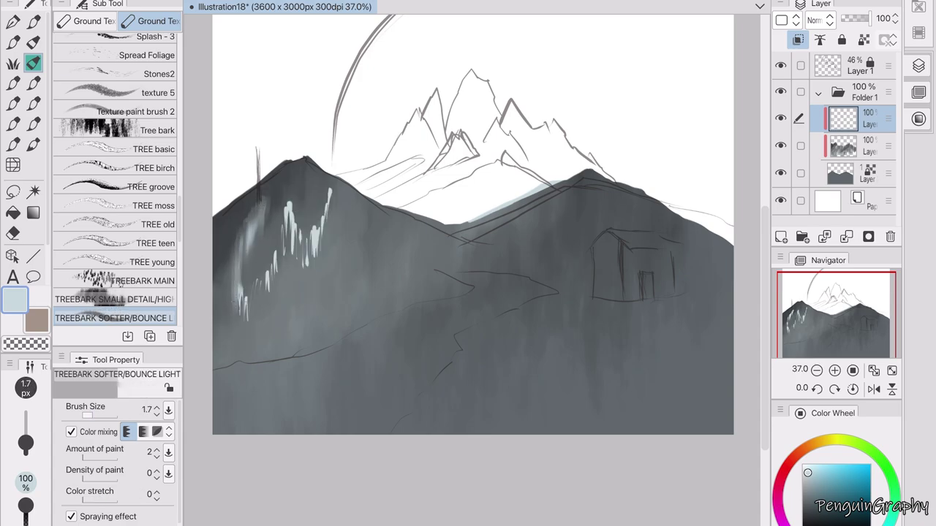
pyautogui.moveTo(241, 274); pyautogui.dragTo(245, 315)
pyautogui.moveTo(276, 293); pyautogui.dragTo(267, 250)
pyautogui.moveTo(288, 197)
pyautogui.mouseDown()
pyautogui.moveTo(286, 258)
pyautogui.moveTo(308, 268)
pyautogui.mouseUp()
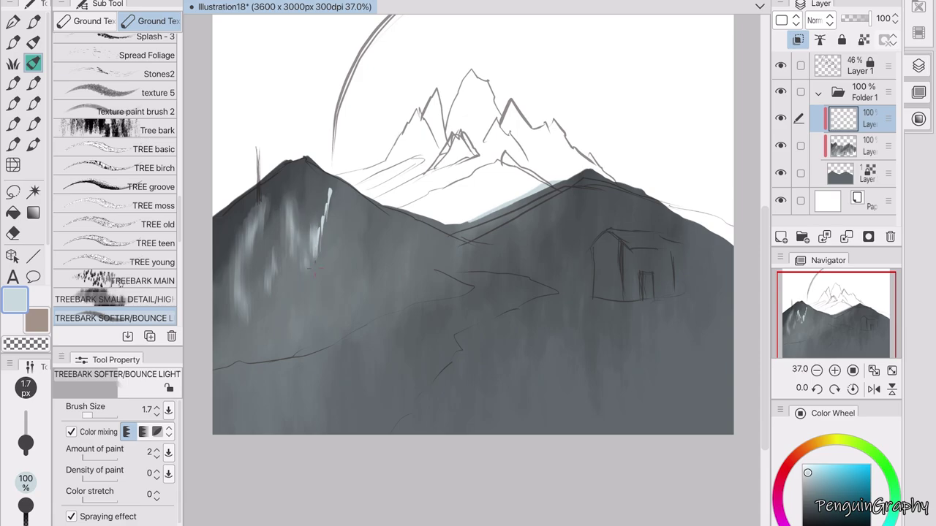
pyautogui.moveTo(326, 189); pyautogui.dragTo(321, 255)
pyautogui.moveTo(464, 225); pyautogui.dragTo(572, 182)
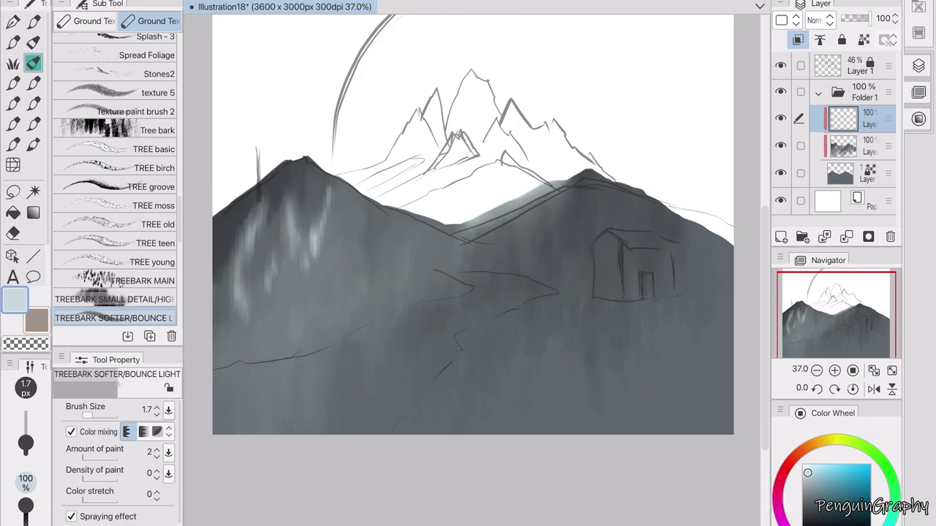
# Step: Turn on color mixing for the brush, test it with a blue-grey stroke, and open the Amount of paint dynamics
pyautogui.moveTo(362, 50); pyautogui.dragTo(340, 45)
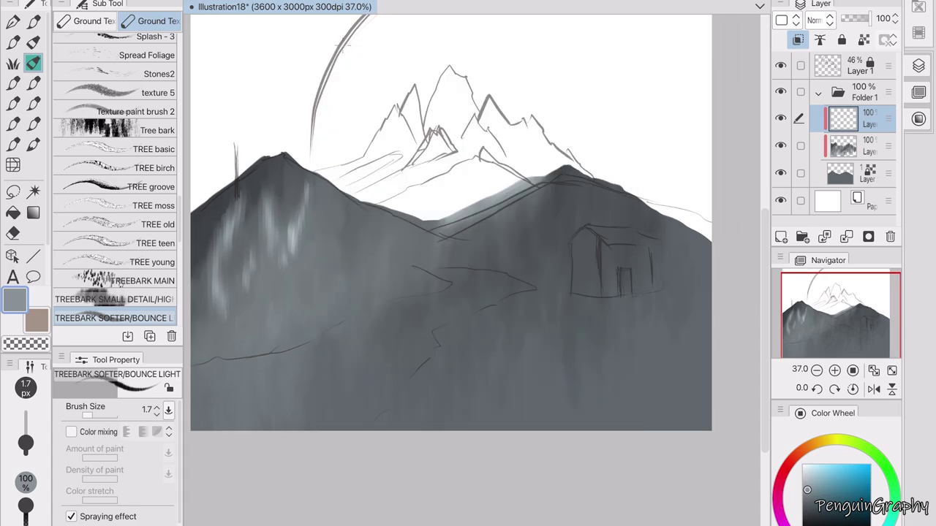
pyautogui.click(71, 432)
pyautogui.moveTo(232, 375)
pyautogui.mouseDown()
pyautogui.moveTo(196, 373)
pyautogui.moveTo(219, 383)
pyautogui.mouseUp()
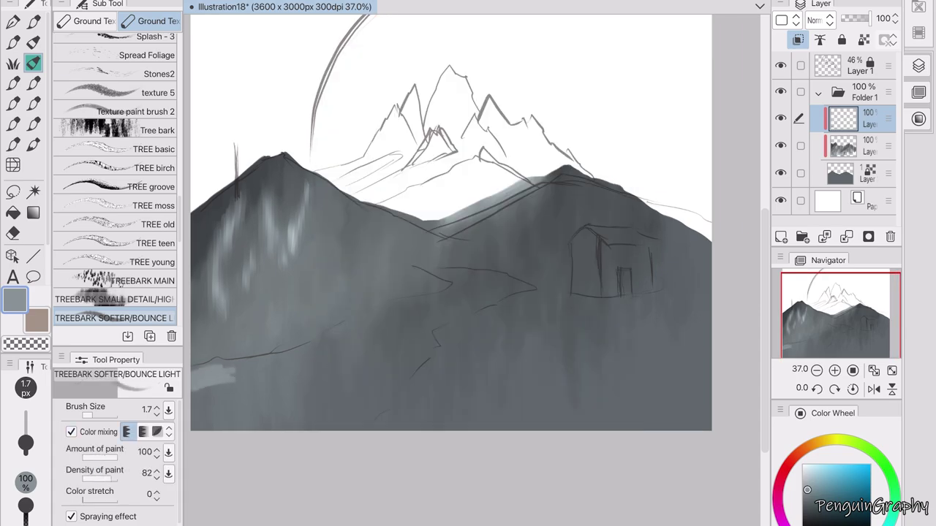
pyautogui.click(168, 452)
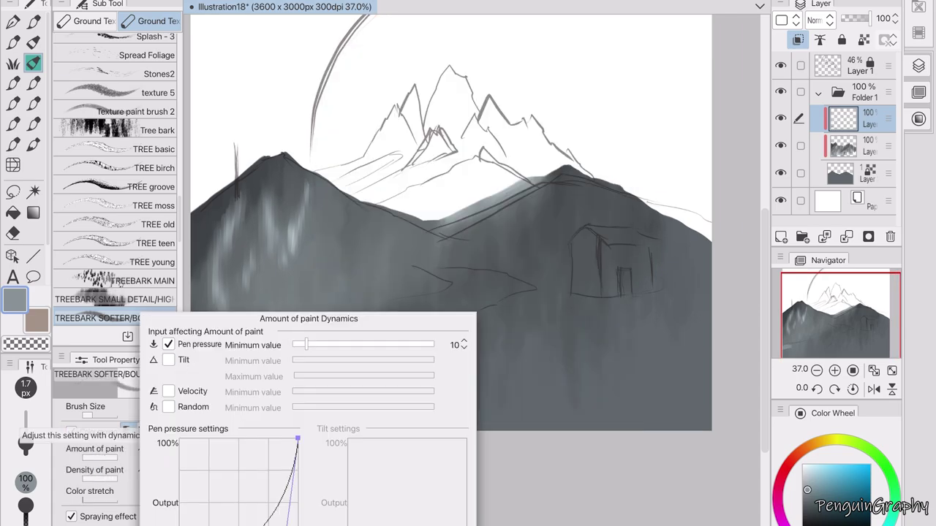
pyautogui.click(130, 481)
# Step: Paint the sketched winding river in pale blue, from the lower canvas edge up to its bend near the cabin
pyautogui.moveTo(193, 395); pyautogui.dragTo(334, 355)
pyautogui.moveTo(191, 364)
pyautogui.mouseDown()
pyautogui.moveTo(333, 342)
pyautogui.moveTo(500, 272)
pyautogui.moveTo(512, 303)
pyautogui.moveTo(373, 429)
pyautogui.mouseUp()
pyautogui.moveTo(443, 333); pyautogui.dragTo(380, 430)
pyautogui.moveTo(415, 380); pyautogui.dragTo(332, 429)
pyautogui.moveTo(313, 396)
pyautogui.mouseDown()
pyautogui.moveTo(385, 339)
pyautogui.moveTo(380, 317)
pyautogui.moveTo(333, 414)
pyautogui.moveTo(484, 280)
pyautogui.moveTo(516, 300)
pyautogui.moveTo(448, 338)
pyautogui.mouseUp()
pyautogui.moveTo(409, 369)
pyautogui.mouseDown()
pyautogui.moveTo(219, 424)
pyautogui.moveTo(475, 293)
pyautogui.moveTo(292, 428)
pyautogui.moveTo(197, 428)
pyautogui.mouseUp()
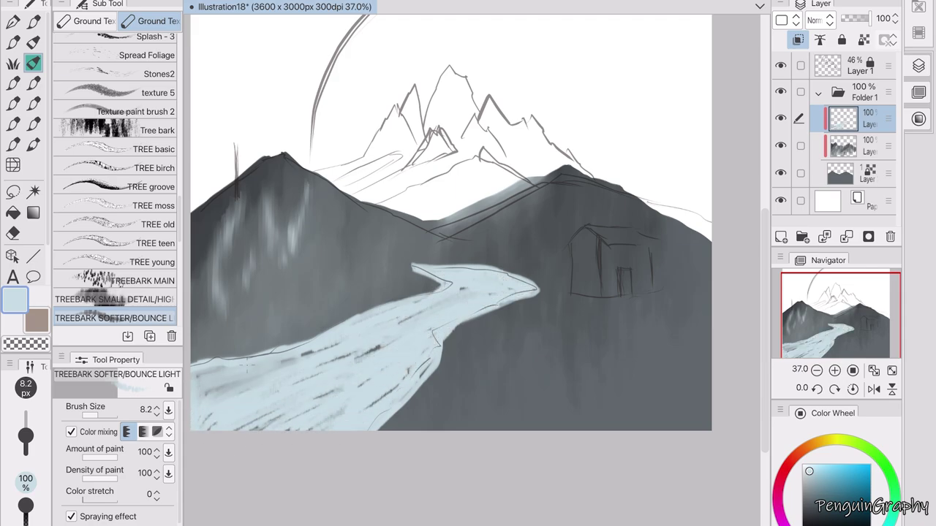
# Step: Cover the grey gaps left inside the river and smooth its pale blue surface
pyautogui.moveTo(343, 344); pyautogui.dragTo(193, 376)
pyautogui.moveTo(343, 391); pyautogui.dragTo(234, 427)
pyautogui.moveTo(462, 290); pyautogui.dragTo(399, 303)
# Step: Blend the river's edges into the hills with brush size 73.7, and soften the pale streaks on the left hill
pyautogui.scroll(-2, 399, 302)
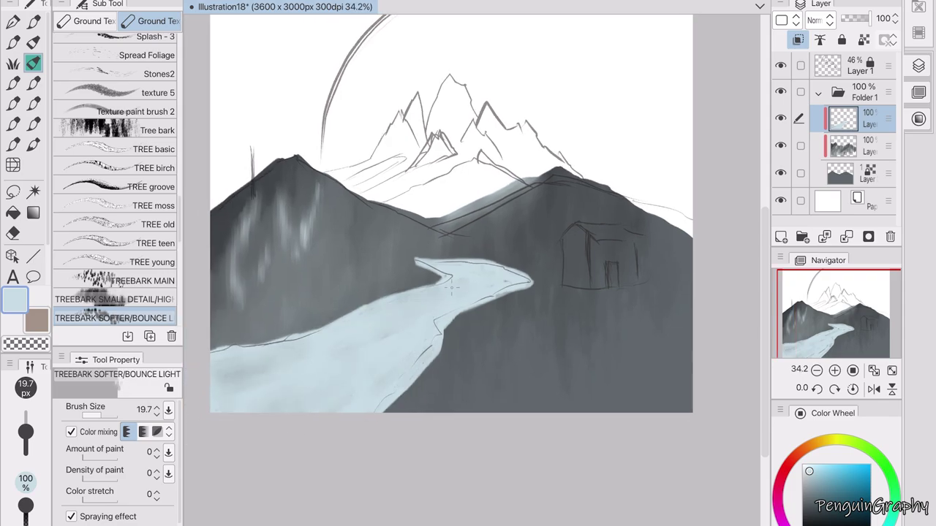
pyautogui.moveTo(213, 352); pyautogui.dragTo(321, 325)
pyautogui.moveTo(25, 433); pyautogui.dragTo(26, 426)
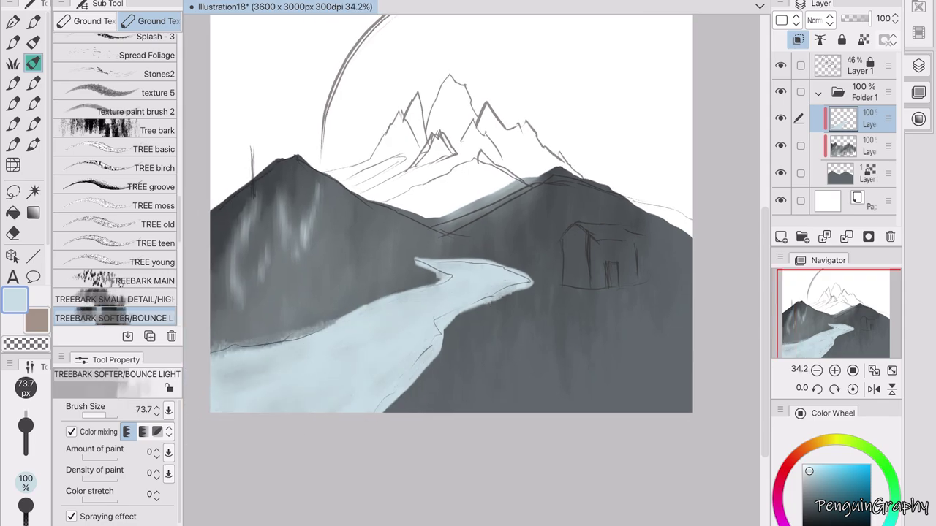
pyautogui.moveTo(223, 369)
pyautogui.mouseDown()
pyautogui.moveTo(321, 325)
pyautogui.moveTo(406, 262)
pyautogui.moveTo(446, 252)
pyautogui.moveTo(523, 282)
pyautogui.moveTo(434, 375)
pyautogui.moveTo(505, 315)
pyautogui.mouseUp()
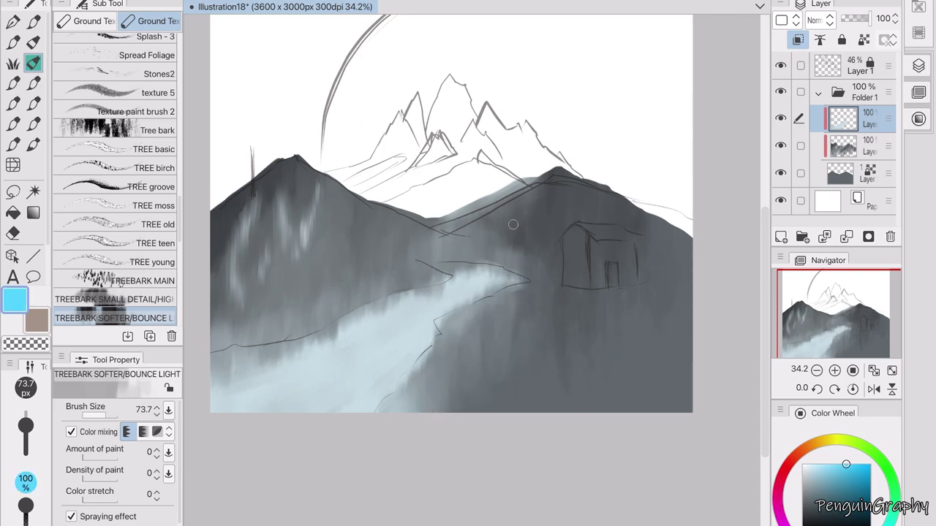
pyautogui.moveTo(241, 344); pyautogui.dragTo(234, 212)
pyautogui.moveTo(315, 191); pyautogui.dragTo(290, 223)
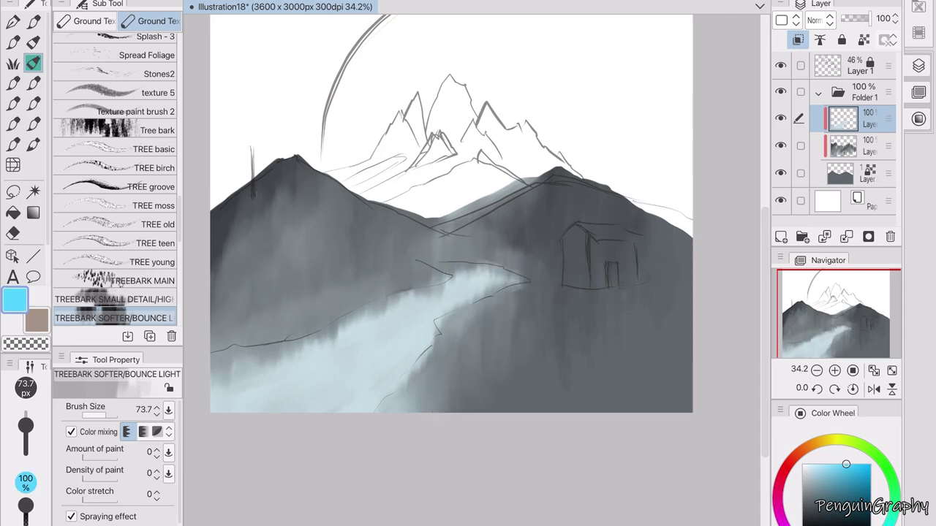
# Step: On a new layer, outline the cabin's roof over the sketch in dark blue-grey with Beau's Ink at size 11.3
pyautogui.scroll(3, 599, 252)
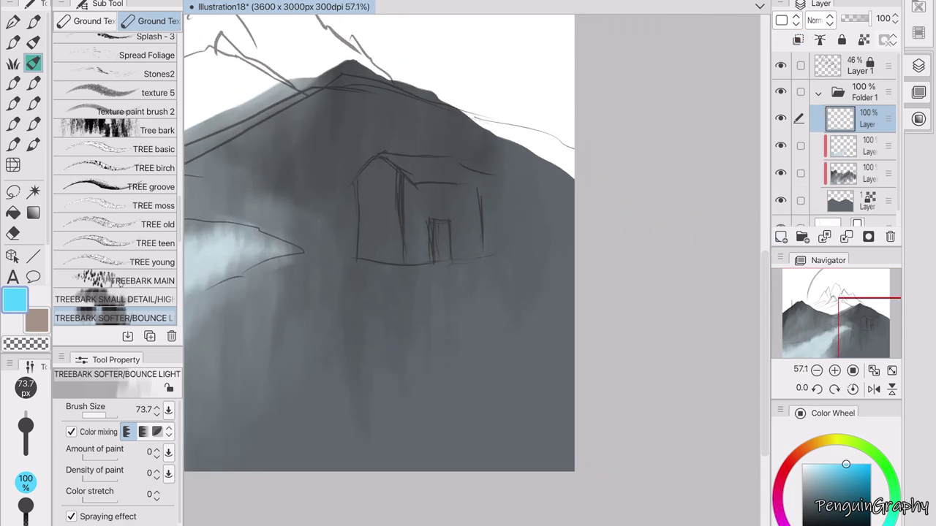
pyautogui.press('p')
pyautogui.press('p')
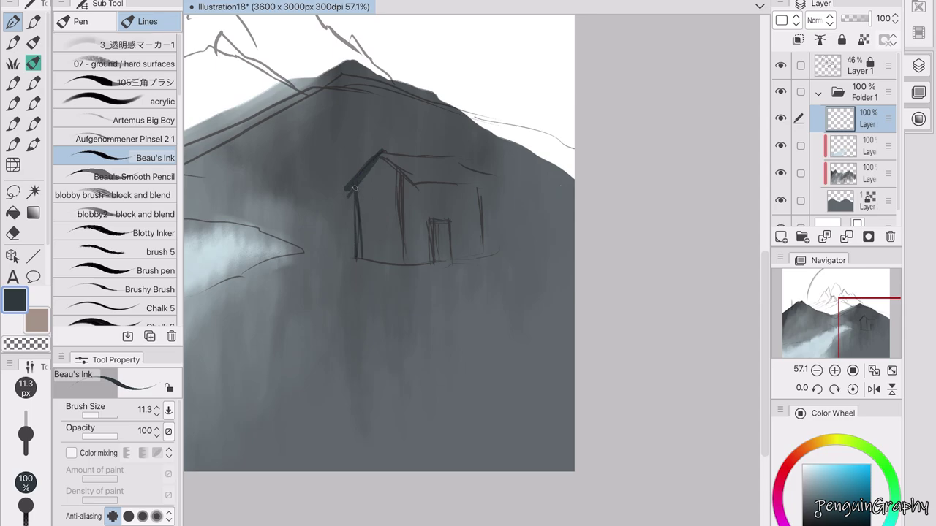
pyautogui.moveTo(475, 264); pyautogui.dragTo(409, 219)
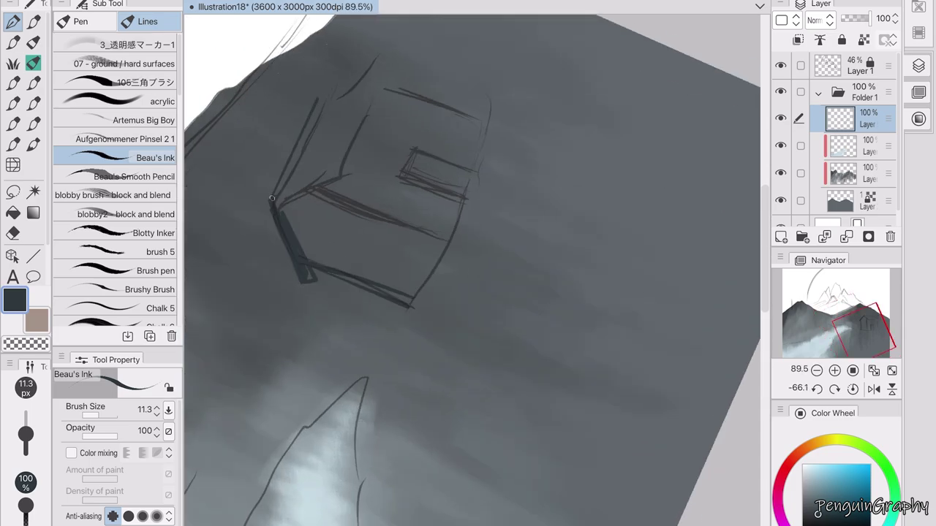
pyautogui.moveTo(324, 99); pyautogui.dragTo(380, 52)
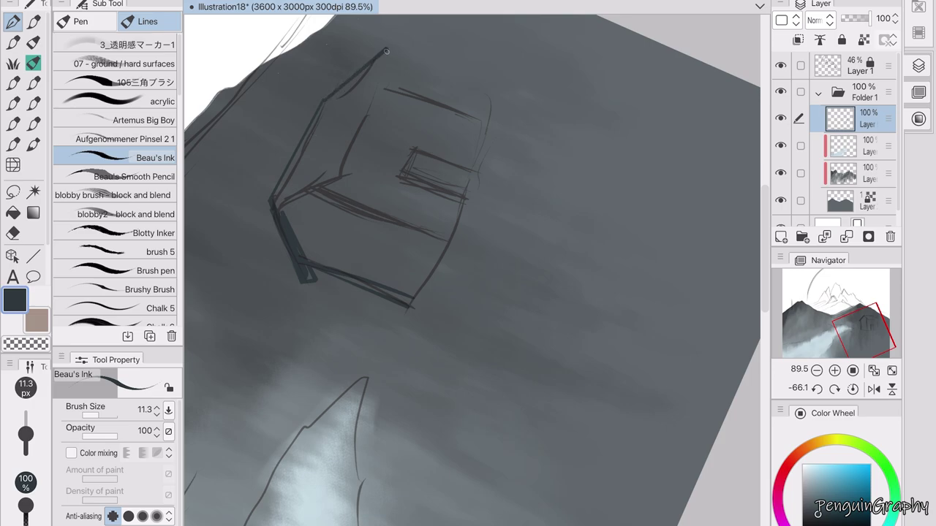
pyautogui.moveTo(336, 175)
pyautogui.mouseDown()
pyautogui.moveTo(384, 51)
pyautogui.moveTo(338, 180)
pyautogui.mouseUp()
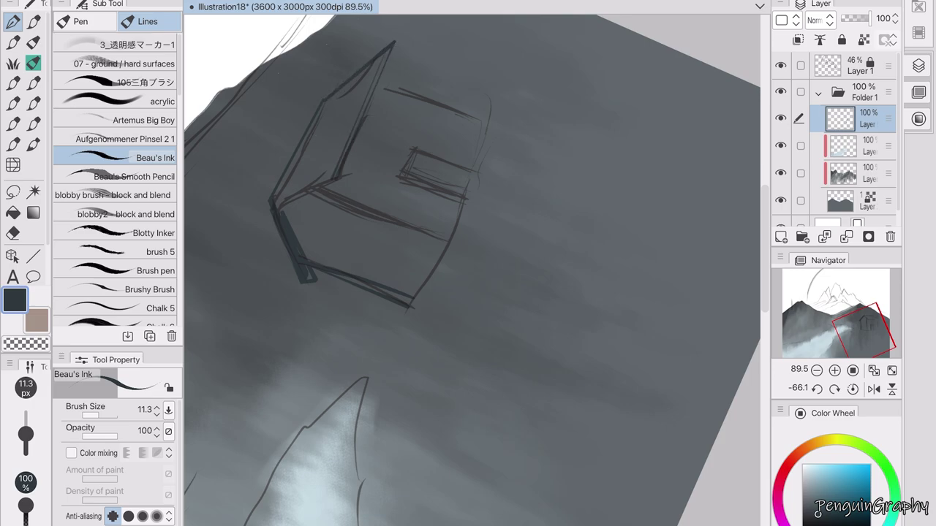
pyautogui.moveTo(475, 263); pyautogui.dragTo(248, 144)
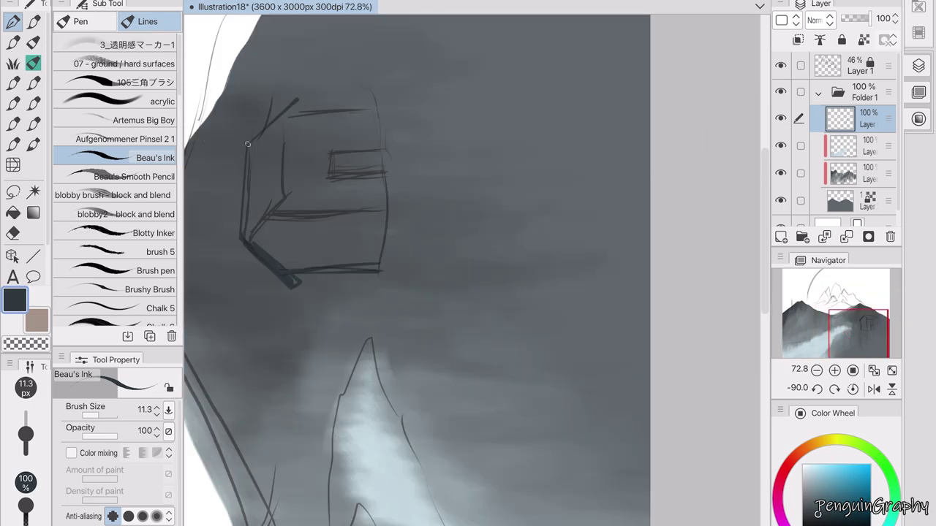
pyautogui.moveTo(296, 100); pyautogui.dragTo(297, 211)
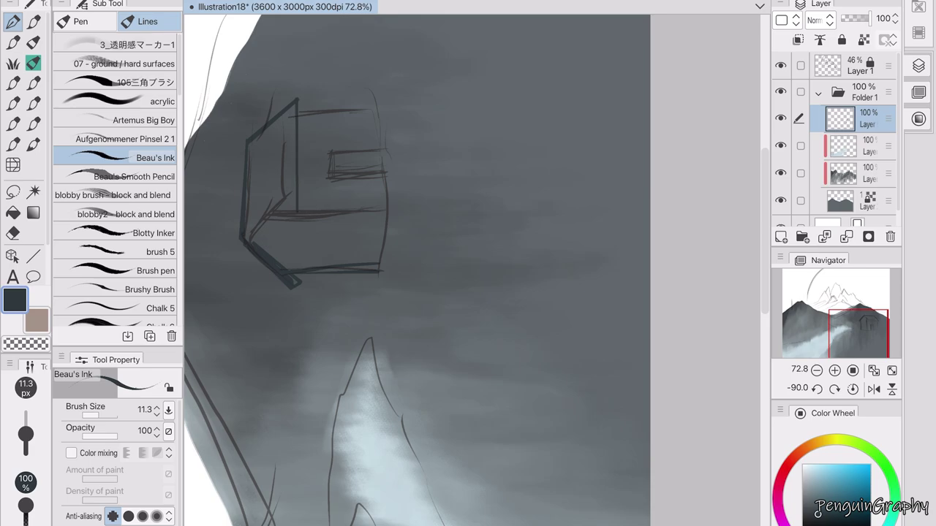
# Step: Outline the cabin's walls and base, and fill the whole cabin silhouette with the same dark blue-grey
pyautogui.moveTo(439, 263); pyautogui.dragTo(405, 234)
pyautogui.moveTo(252, 286); pyautogui.dragTo(393, 306)
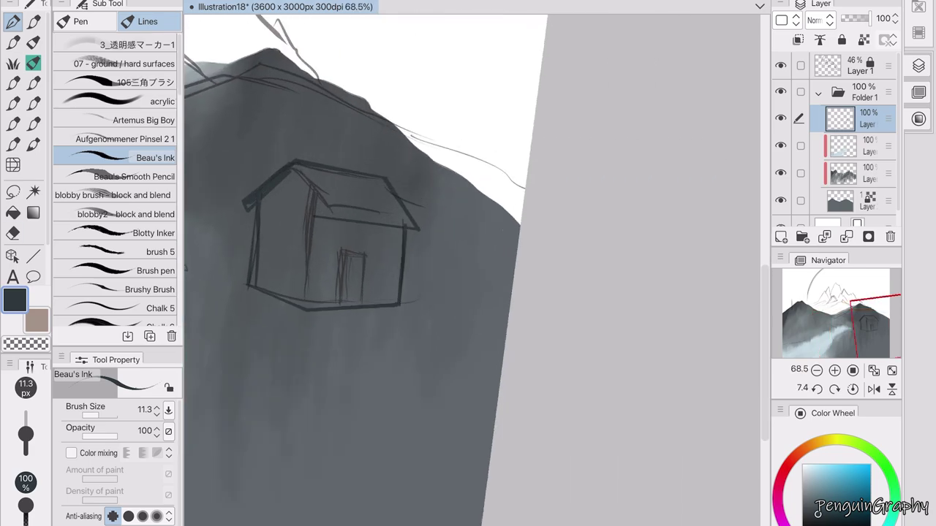
pyautogui.press('g')
pyautogui.click(261, 255)
pyautogui.press('p')
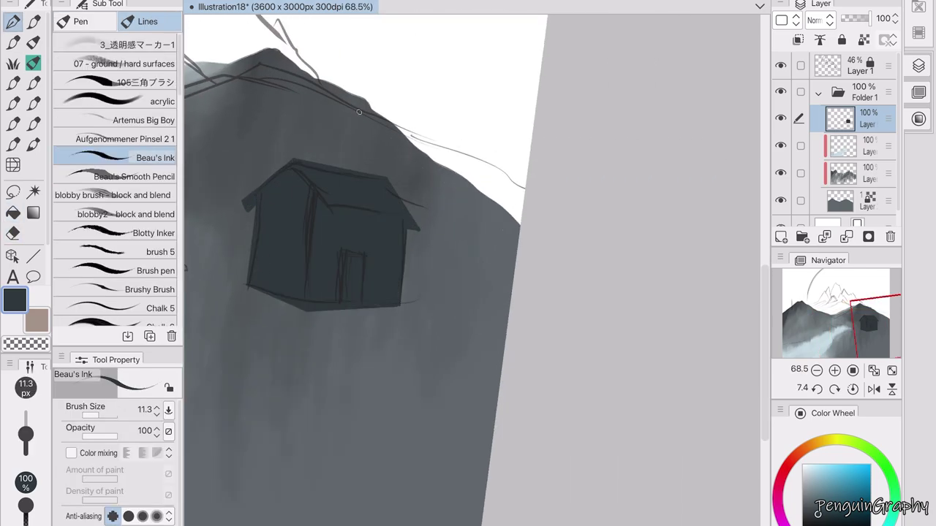
# Step: Draw a small hut with a pitched roof on the left hill and fill it with dark blue-grey
pyautogui.moveTo(359, 111); pyautogui.dragTo(265, 229)
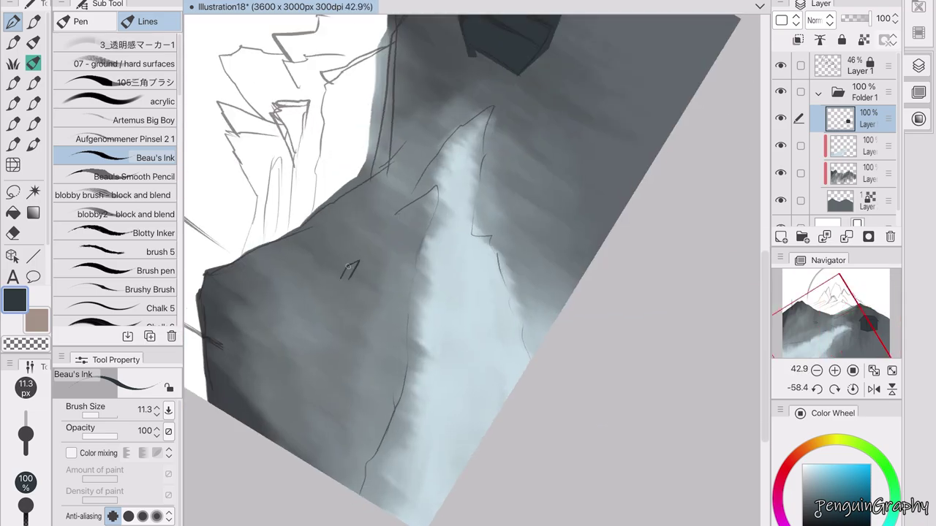
pyautogui.scroll(3, 446, 274)
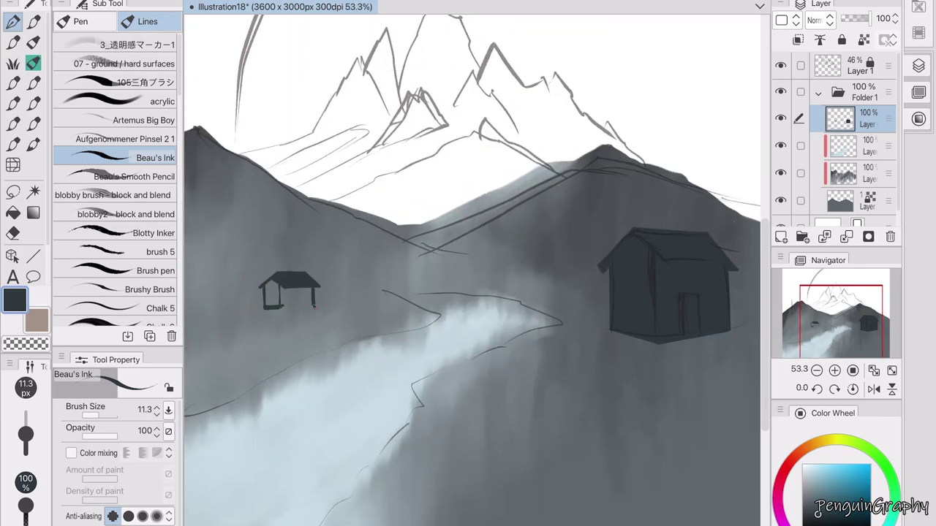
pyautogui.press('g')
pyautogui.click(292, 296)
pyautogui.scroll(-3, 292, 296)
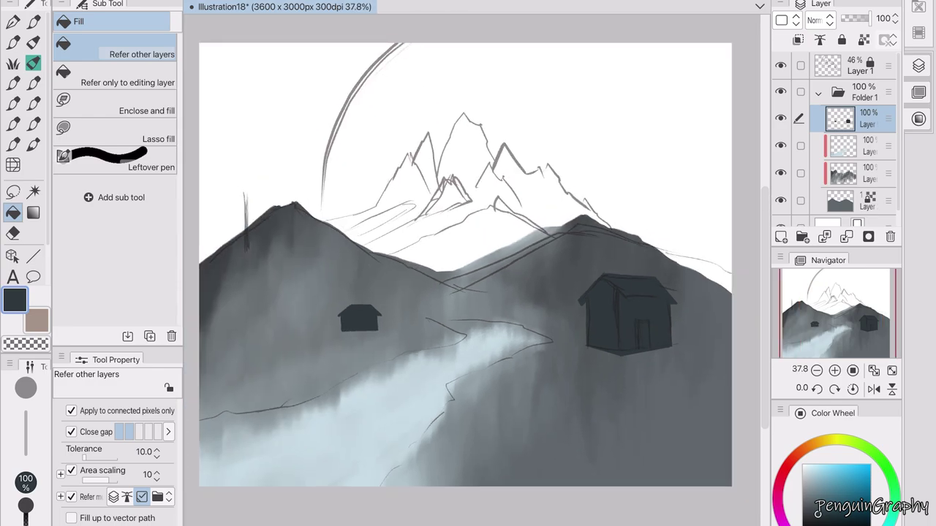
# Step: Paint a second, smaller dark hut with Beau's Ink on the left hill, to the left of the first hut
pyautogui.press('p')
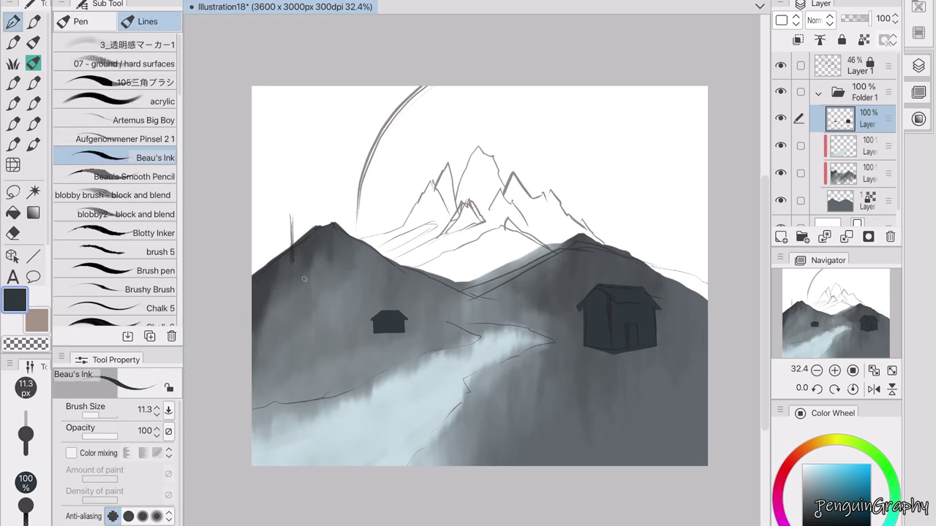
pyautogui.scroll(1, 577, 417)
pyautogui.moveTo(301, 283); pyautogui.dragTo(302, 331)
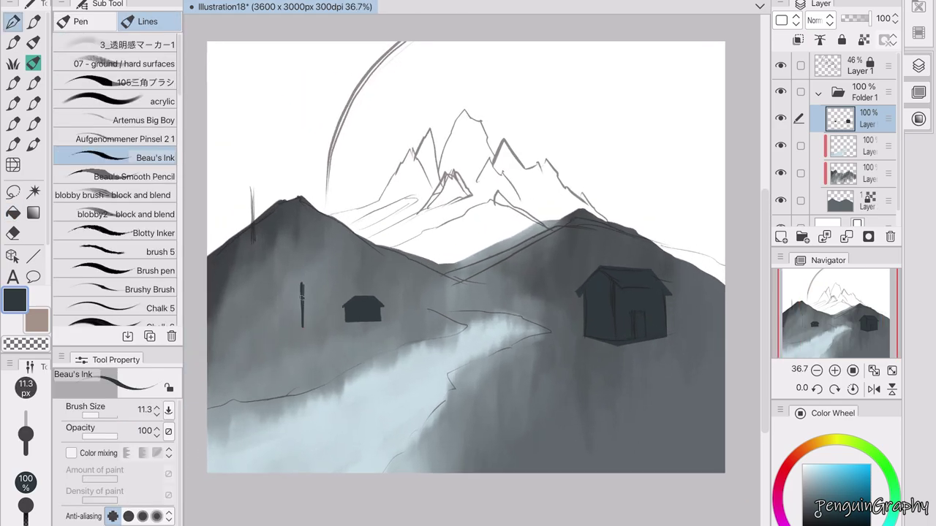
pyautogui.moveTo(439, 292); pyautogui.dragTo(358, 347)
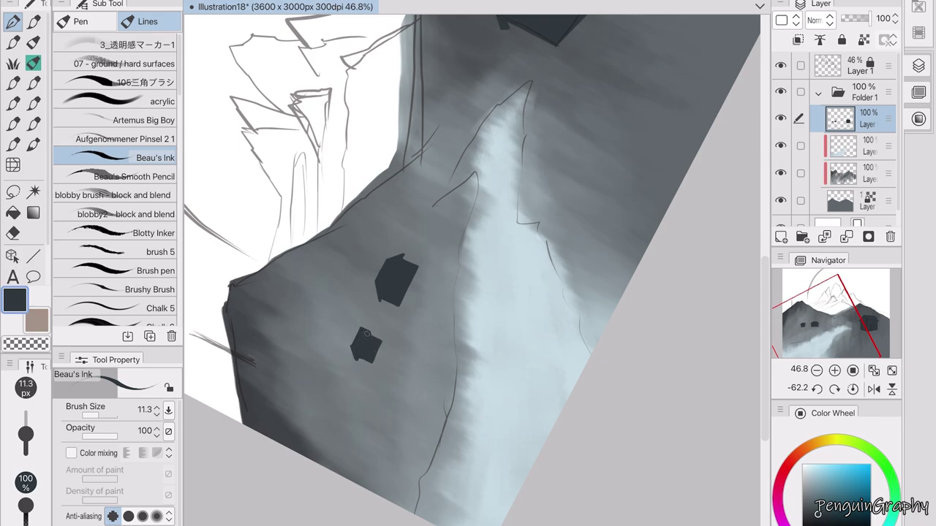
pyautogui.hotkey('ctrl', '0')
# Step: Collapse Folder 1, add a new layer above it, and choose a dark olive green
pyautogui.click(818, 92)
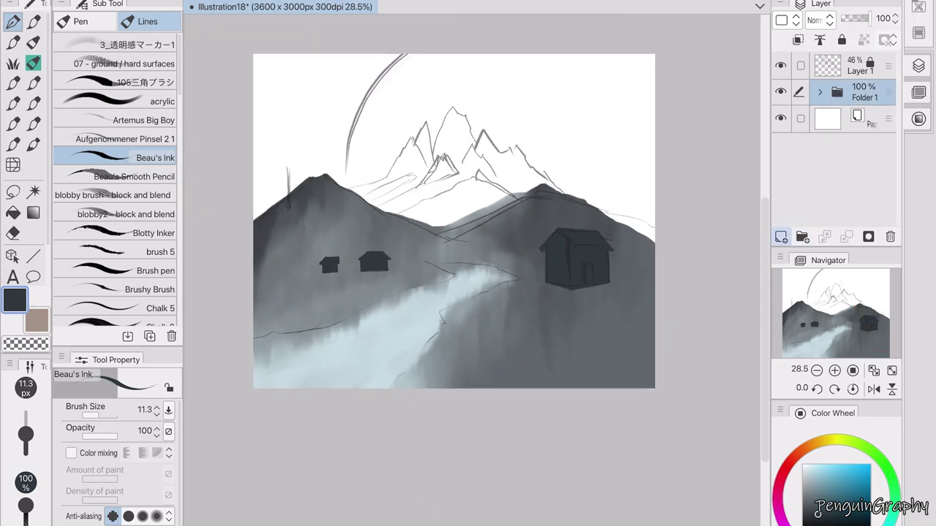
pyautogui.click(781, 236)
pyautogui.click(861, 444)
pyautogui.click(825, 499)
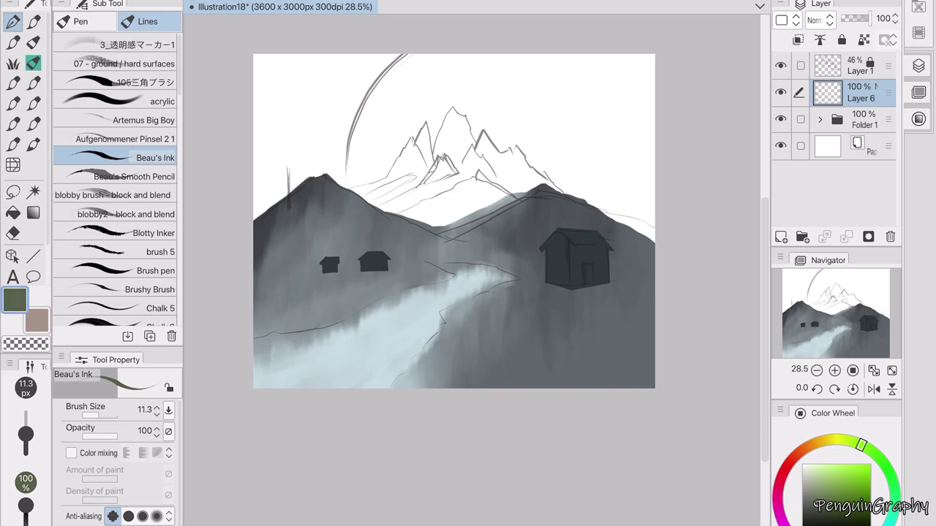
pyautogui.press('b')
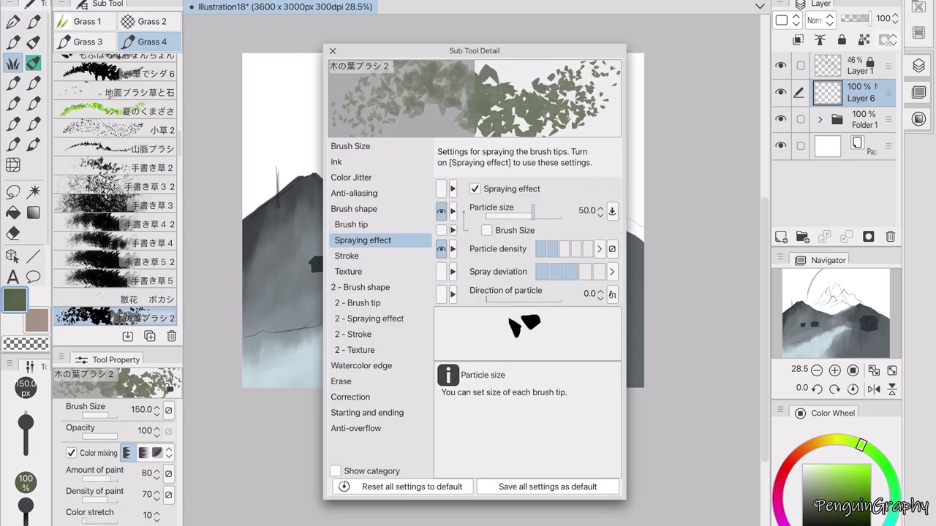
pyautogui.click(346, 256)
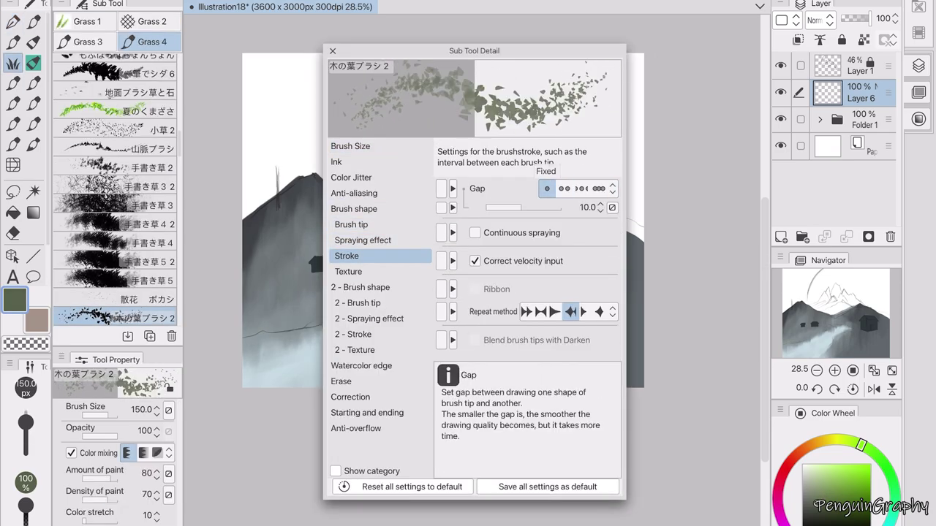
pyautogui.click(332, 51)
pyautogui.moveTo(254, 331); pyautogui.dragTo(293, 315)
pyautogui.hotkey('ctrl', 'z')
pyautogui.click(113, 242)
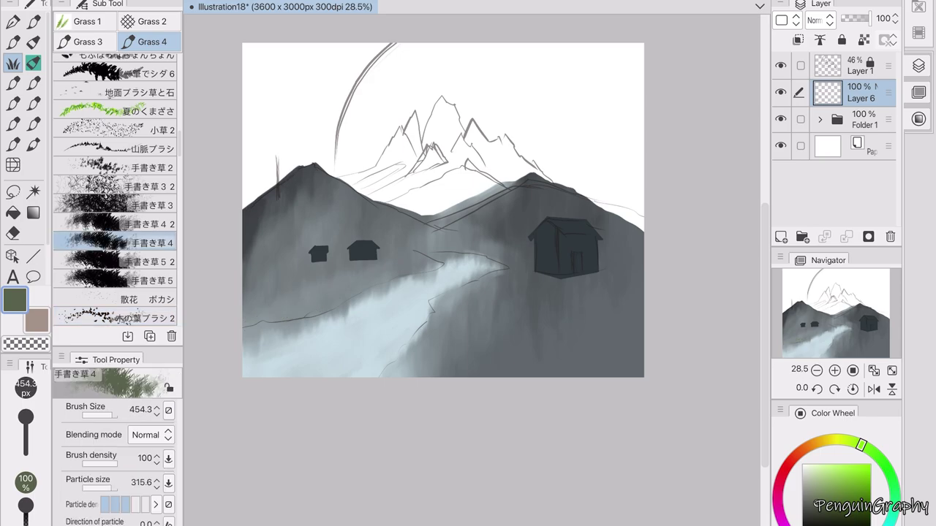
pyautogui.moveTo(252, 340)
pyautogui.mouseDown()
pyautogui.moveTo(275, 320)
pyautogui.moveTo(304, 319)
pyautogui.mouseUp()
pyautogui.hotkey('ctrl', 'z')
pyautogui.click(117, 148)
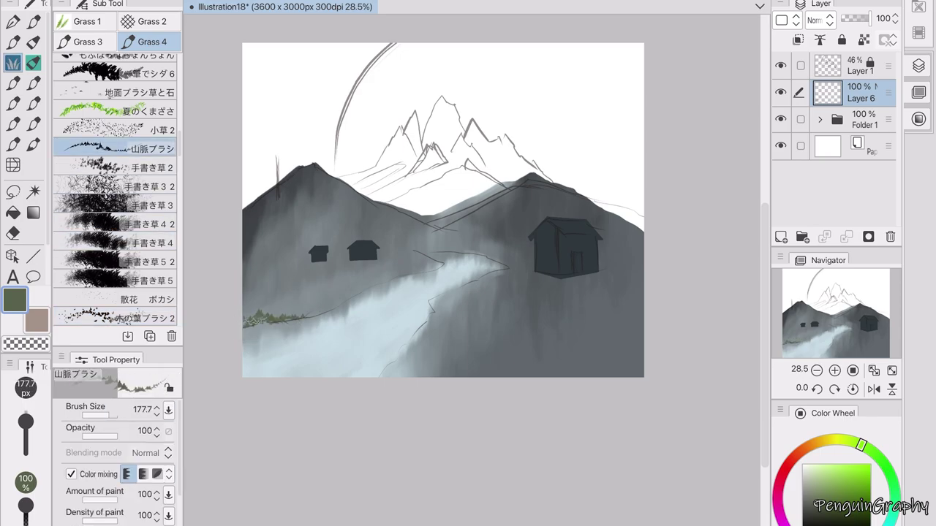
pyautogui.hotkey('ctrl', 'z')
# Step: Paint soft muted green grass over both riverbanks and the foreground with the ygh brush at size 387.0
pyautogui.scroll(-5, 117, 190)
pyautogui.click(117, 250)
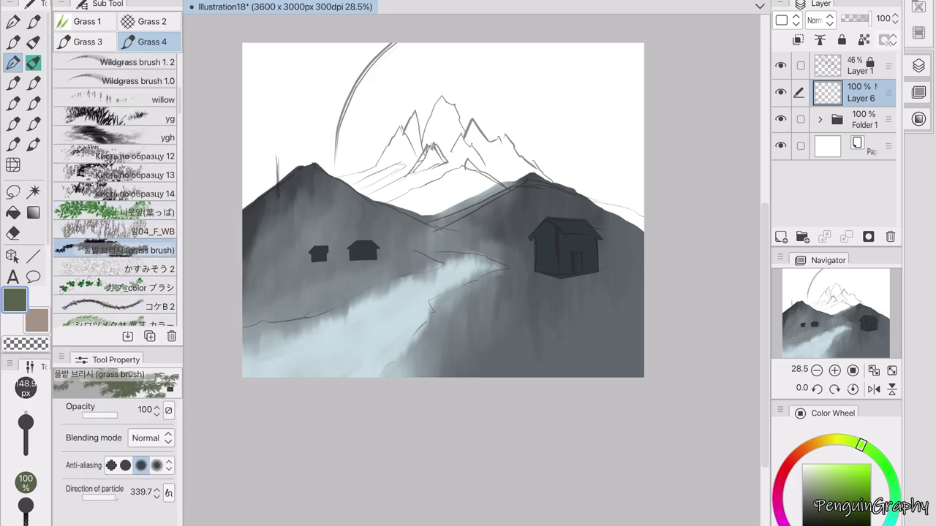
pyautogui.click(810, 495)
pyautogui.click(117, 138)
pyautogui.moveTo(248, 355)
pyautogui.mouseDown()
pyautogui.moveTo(361, 293)
pyautogui.moveTo(369, 311)
pyautogui.mouseUp()
pyautogui.moveTo(466, 284); pyautogui.dragTo(512, 365)
pyautogui.moveTo(628, 366)
pyautogui.mouseDown()
pyautogui.moveTo(512, 307)
pyautogui.moveTo(636, 293)
pyautogui.mouseUp()
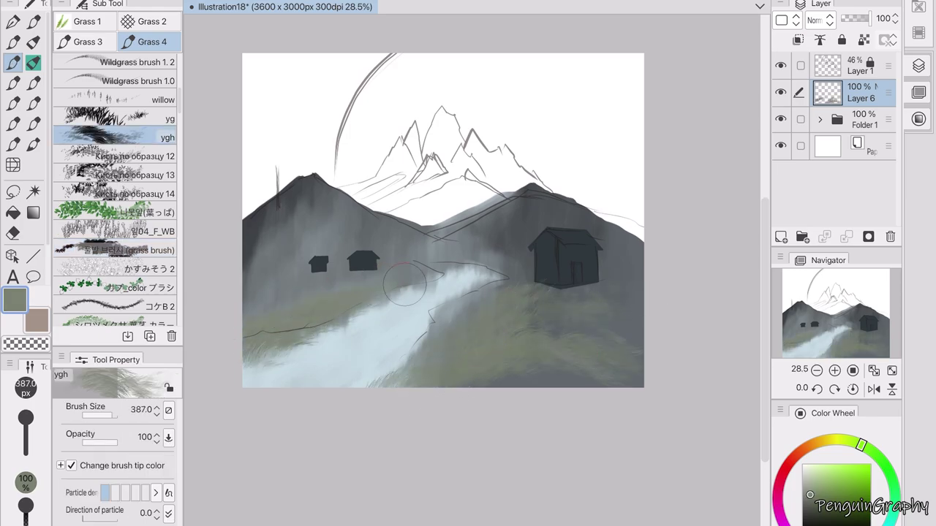
pyautogui.hotkey('ctrl', 's')
pyautogui.moveTo(389, 277); pyautogui.dragTo(256, 311)
# Step: Add grass blades along the cabin's base and the right riverbank with the yg brush at size 226.0
pyautogui.scroll(2, 117, 183)
pyautogui.click(117, 213)
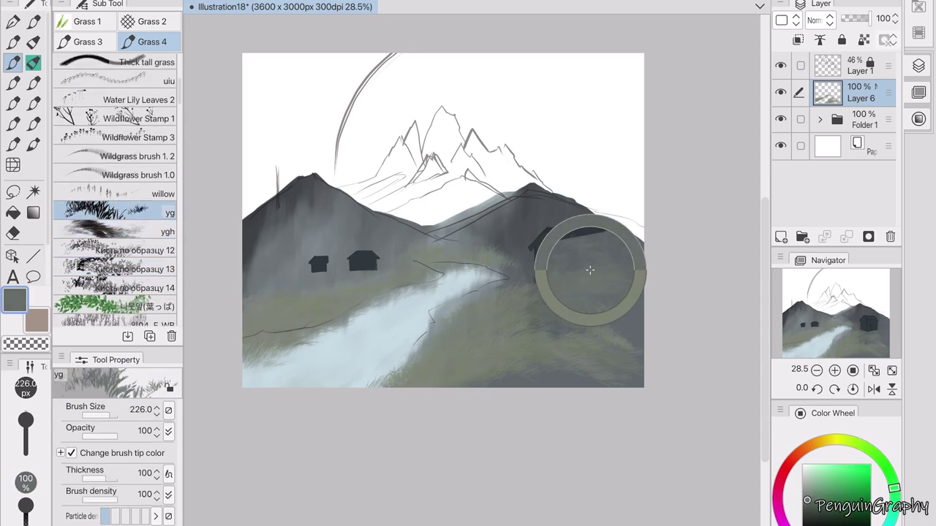
pyautogui.scroll(2, 583, 247)
pyautogui.moveTo(514, 230); pyautogui.dragTo(580, 202)
pyautogui.moveTo(410, 307); pyautogui.dragTo(292, 438)
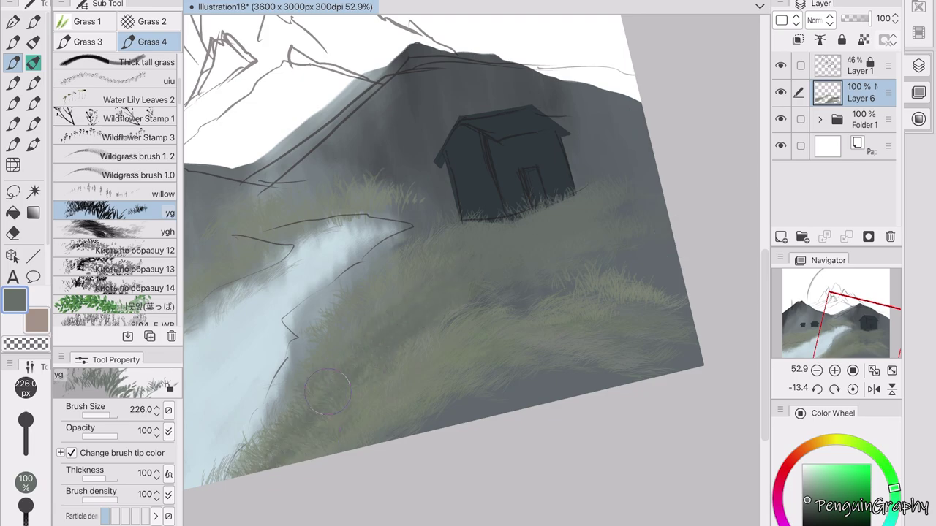
pyautogui.hotkey('ctrl', '0')
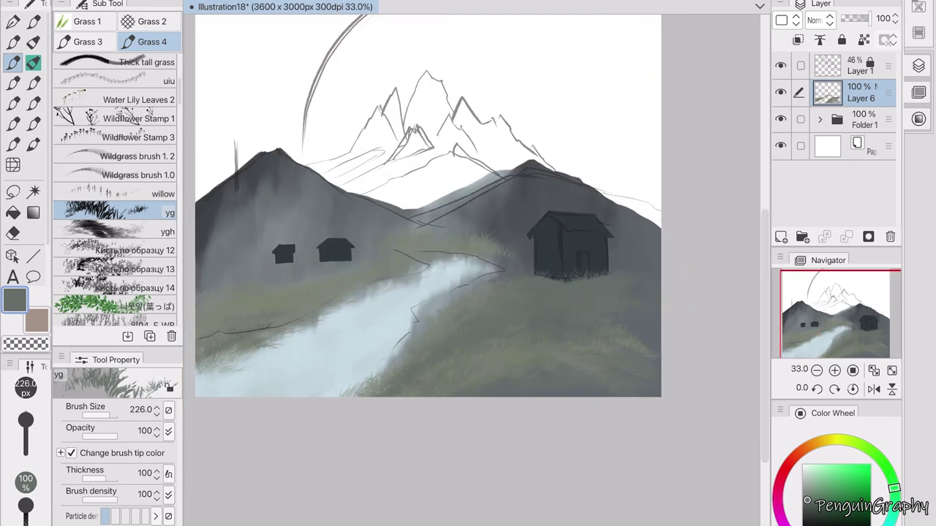
# Step: Add yg grass texture around the small huts and over the left hill, and more around the cabin in a grey-green sampled beside it
pyautogui.scroll(2, 252, 332)
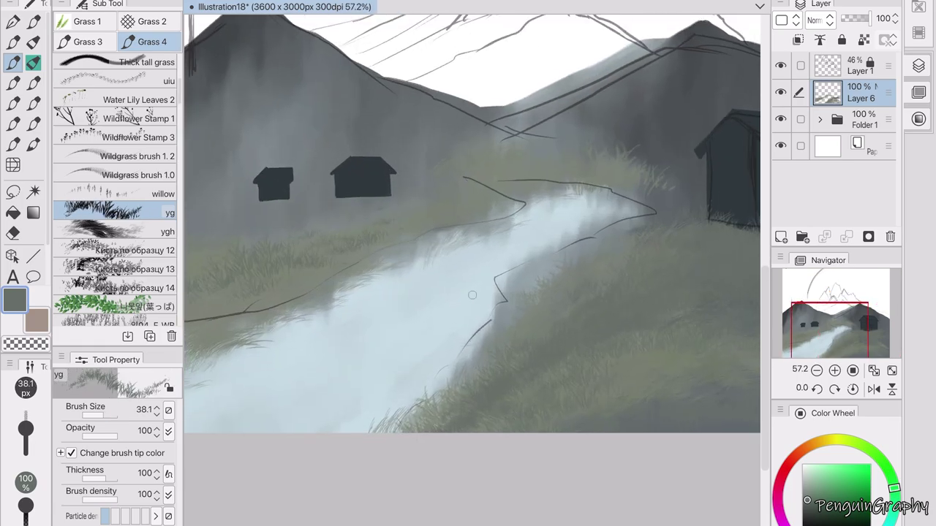
pyautogui.scroll(-2, 270, 201)
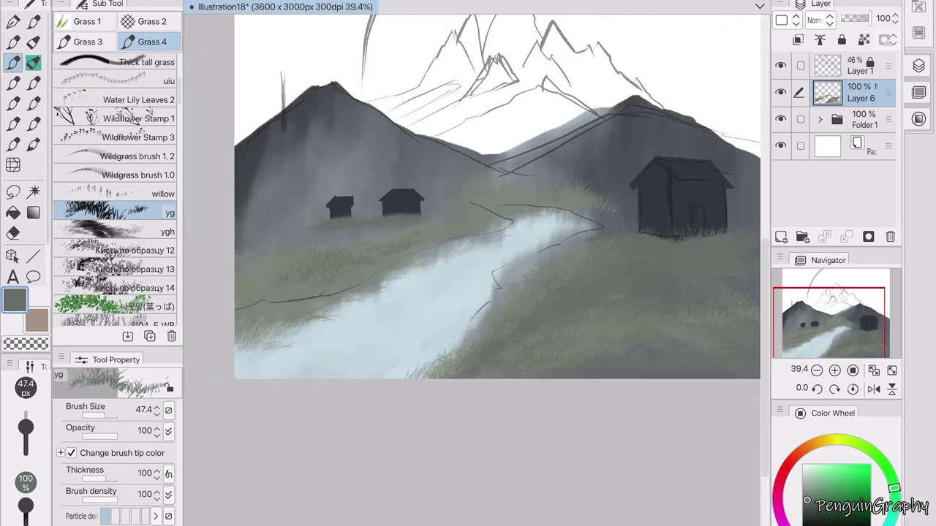
pyautogui.moveTo(271, 205); pyautogui.dragTo(311, 231)
pyautogui.moveTo(263, 296); pyautogui.dragTo(290, 280)
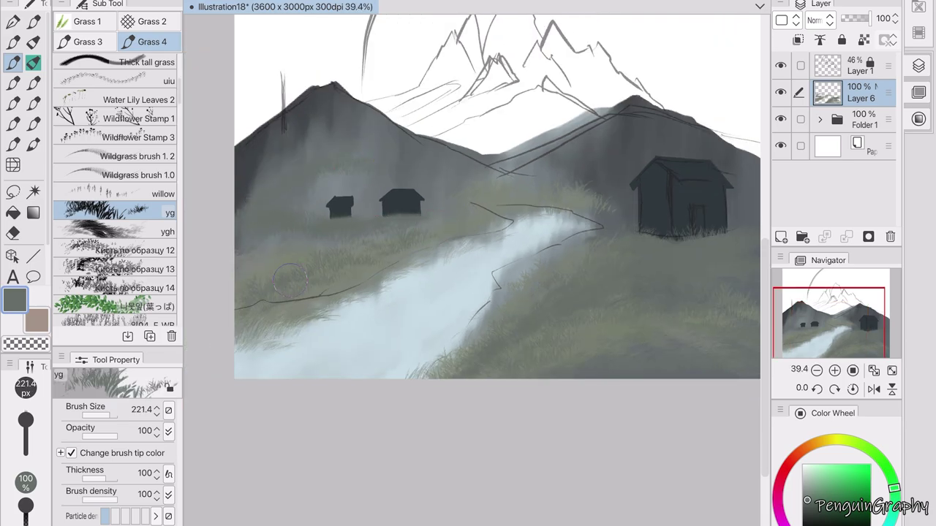
pyautogui.scroll(-1, 621, 267)
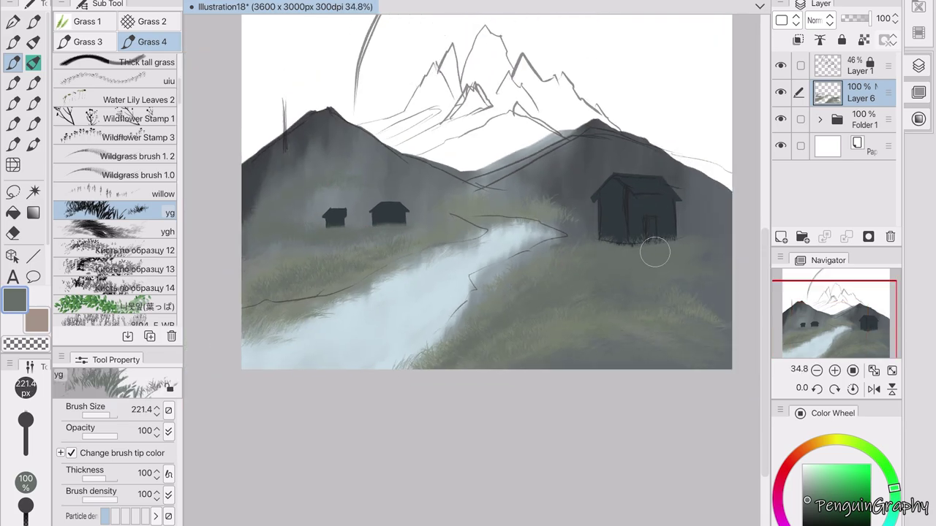
pyautogui.keyDown('alt'); pyautogui.click(713, 252); pyautogui.keyUp('alt')
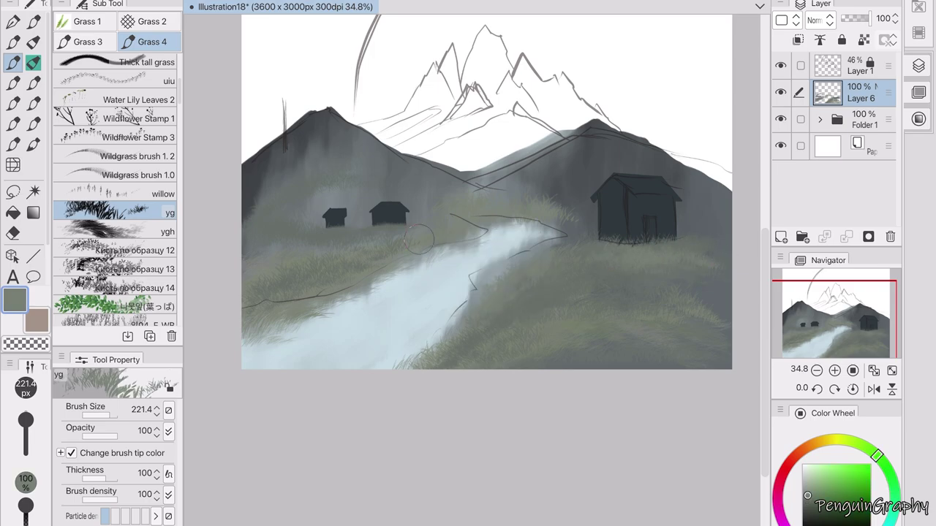
pyautogui.scroll(-1, 487, 191)
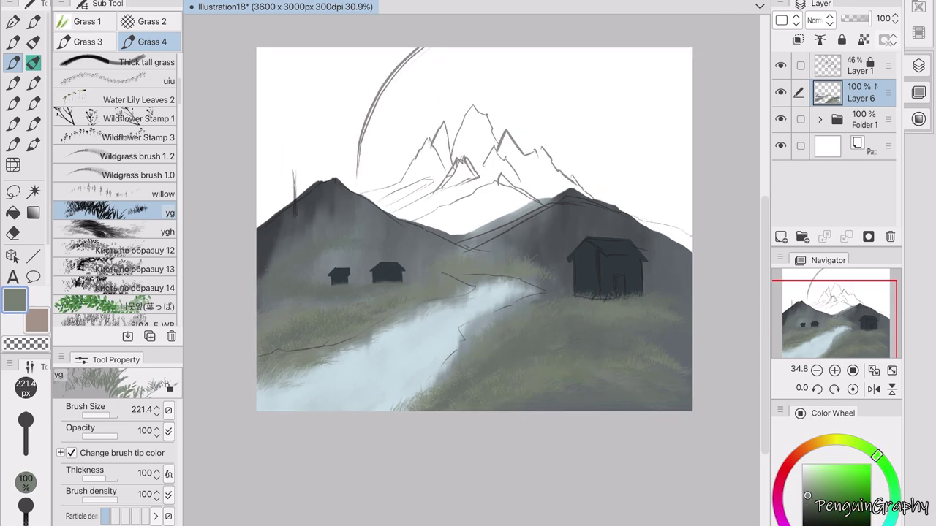
# Step: On a new layer below Folder 1, outline the mountain peaks in dark blue-grey with MA Brush No. 1-2 at size 38.1
pyautogui.click(781, 236)
pyautogui.press('b')
pyautogui.moveTo(321, 187); pyautogui.dragTo(388, 167)
pyautogui.moveTo(436, 112); pyautogui.dragTo(503, 155)
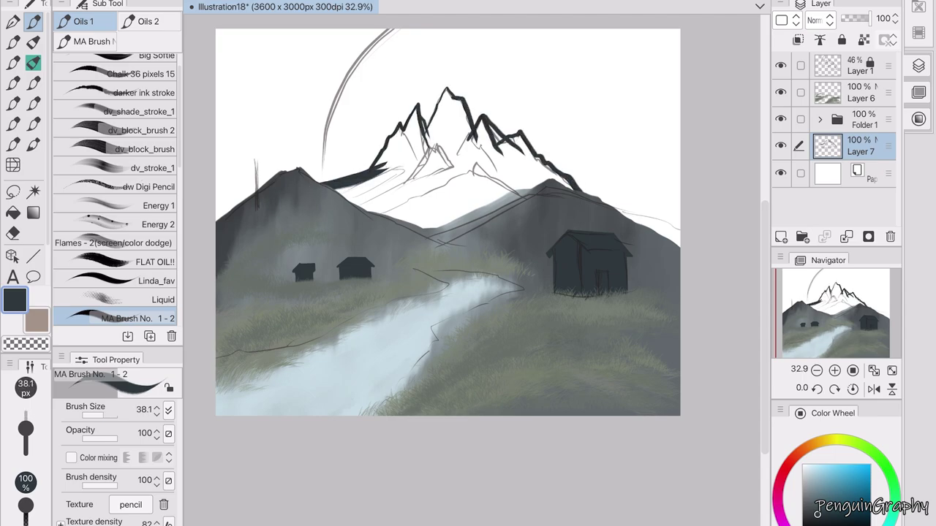
# Step: Fill the outlined mountain range with dark blue-grey and return to the MA brush
pyautogui.press('g')
pyautogui.click(446, 183)
pyautogui.press('b')
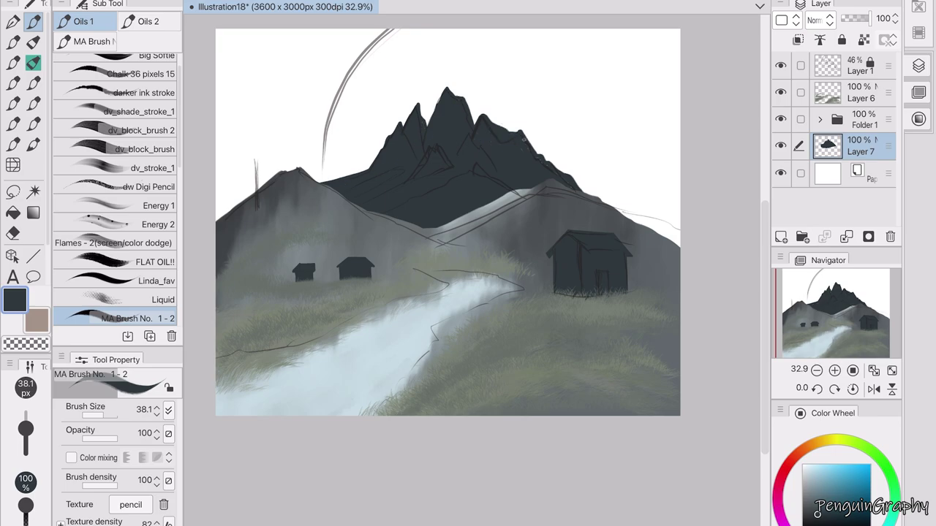
# Step: Hide the sketch on Layer 1 and clean up the mountain silhouette's edges with MA Brush No. 1-2 at size 12.7
pyautogui.press('[')
pyautogui.press('[')
pyautogui.press('[')
pyautogui.hotkey('ctrl', '+')
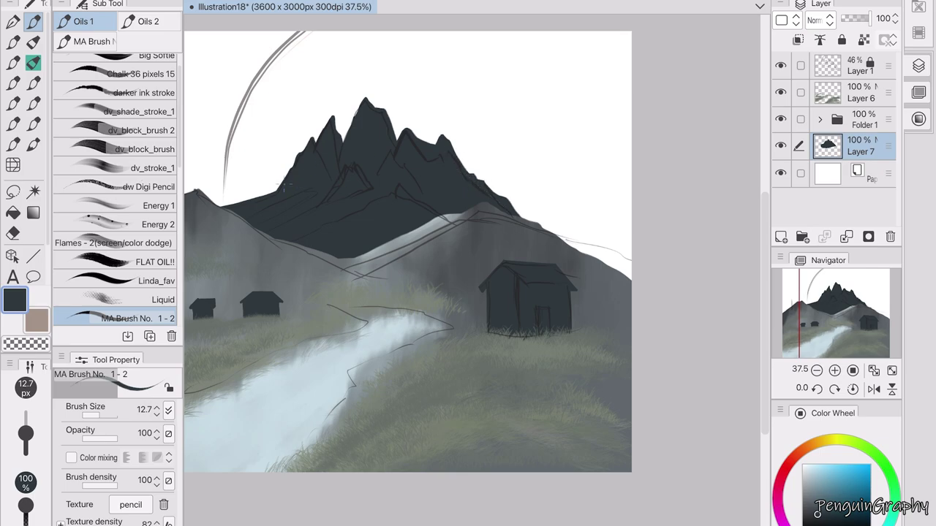
pyautogui.click(781, 65)
pyautogui.hotkey('ctrl', '+')
pyautogui.hotkey('ctrl', '+')
pyautogui.hotkey('ctrl', '+')
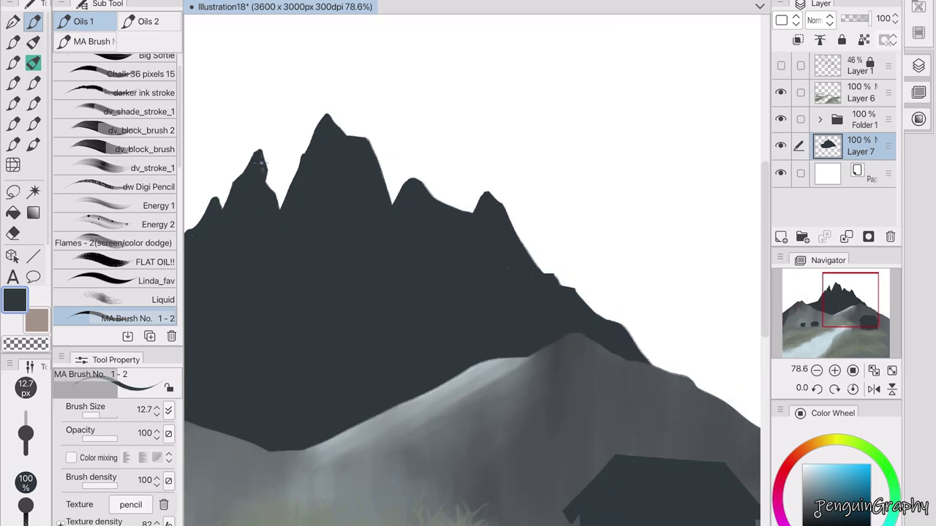
pyautogui.hotkey('ctrl', '-')
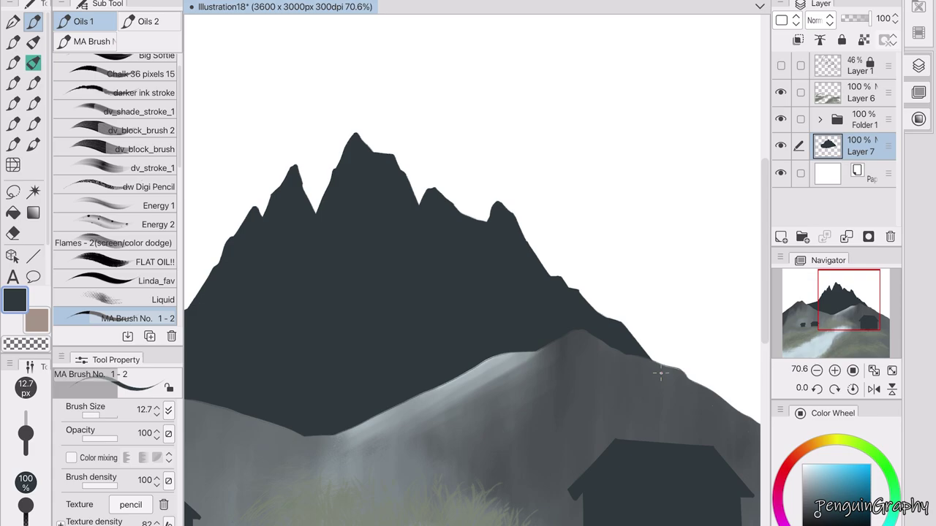
# Step: Lock Layer 7's transparent pixels, show the sketch, and paint grey-blue rock highlights on the peaks with MA Brush No. 9-8 at size 1.4
pyautogui.hotkey('ctrl', '-')
pyautogui.hotkey('ctrl', '-')
pyautogui.hotkey('ctrl', '-')
pyautogui.hotkey('ctrl', '-')
pyautogui.click(864, 40)
pyautogui.click(781, 66)
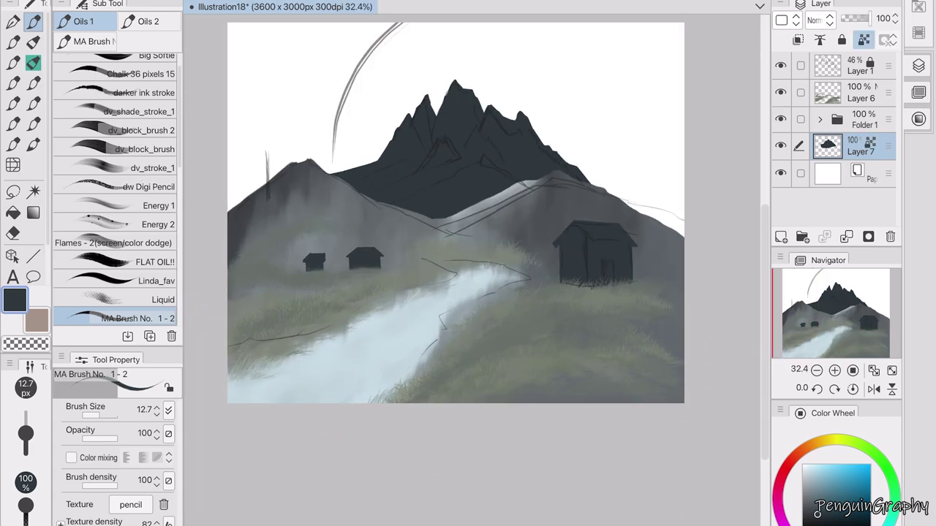
pyautogui.press('j')
pyautogui.press('b')
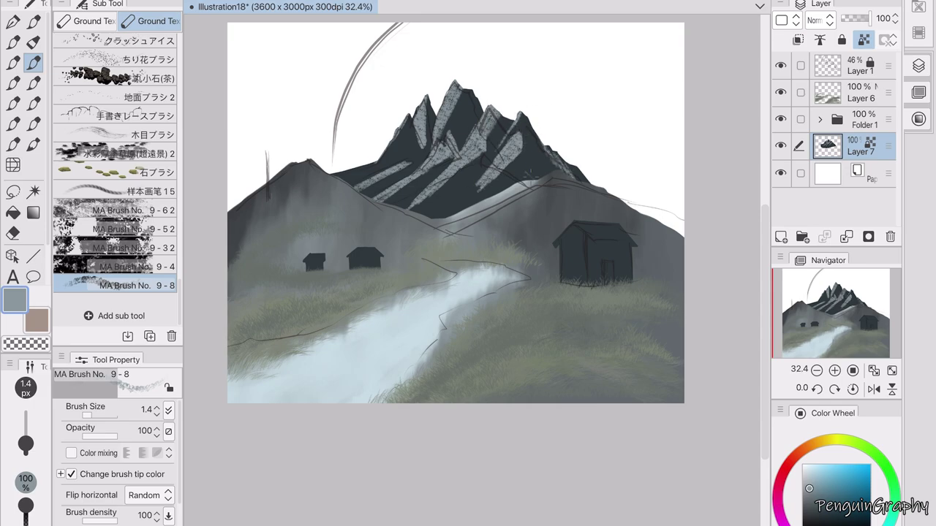
# Step: Blend the rock highlights down the mountain slopes with the 样本画笔 15 brush at size 91.8, and hide the sketch layer
pyautogui.click(117, 190)
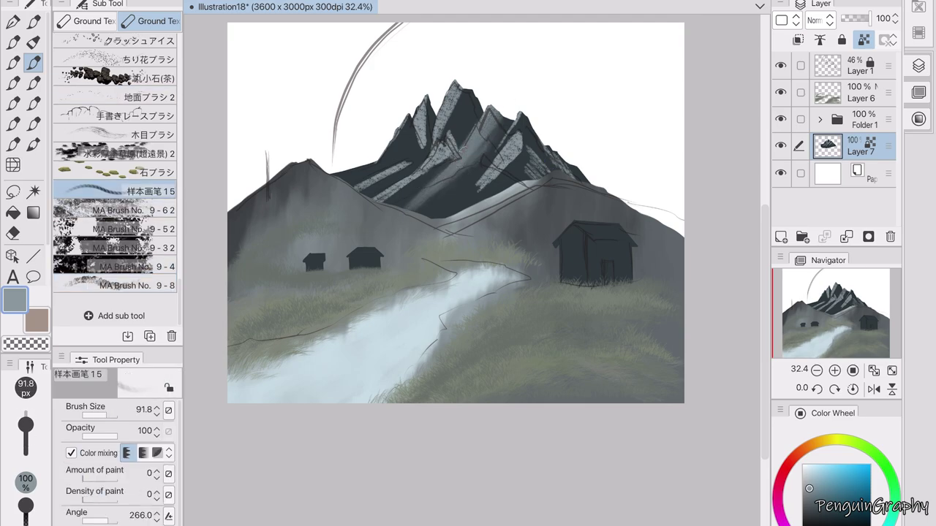
pyautogui.moveTo(454, 154); pyautogui.dragTo(384, 199)
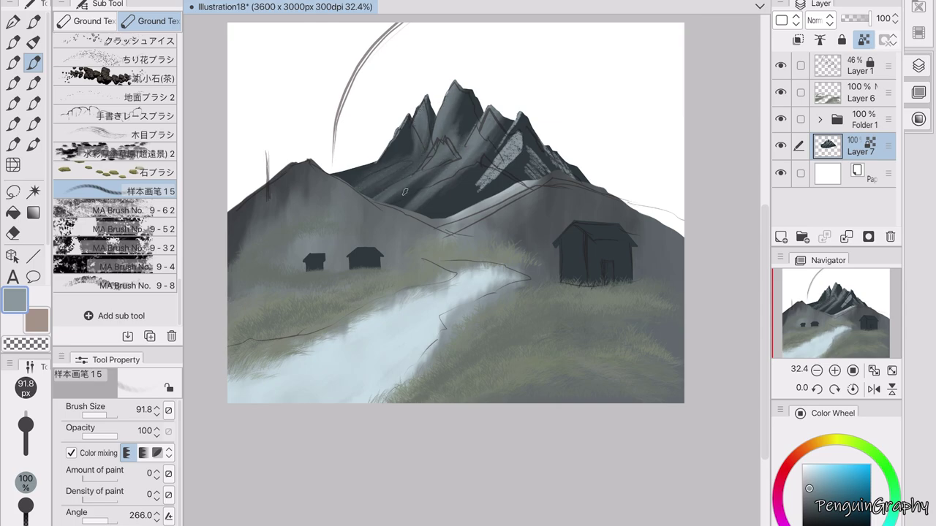
pyautogui.moveTo(515, 121); pyautogui.dragTo(474, 192)
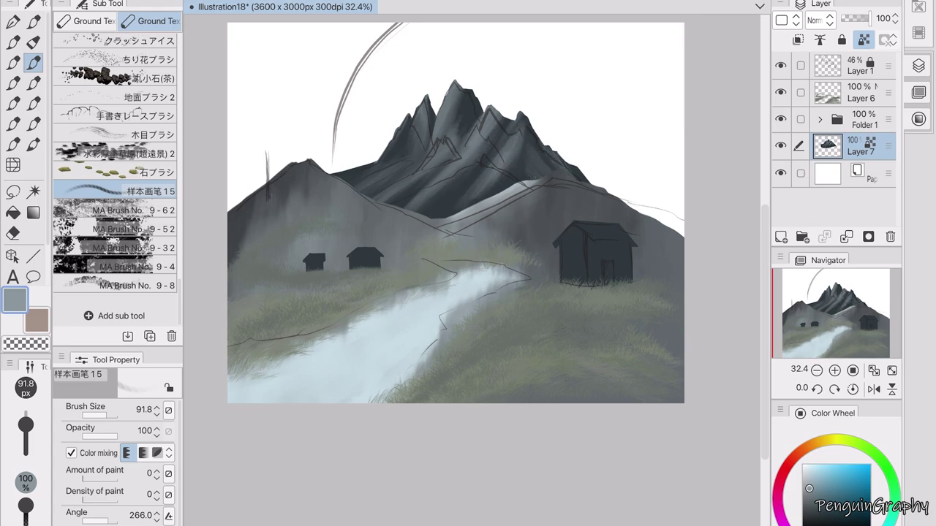
pyautogui.click(781, 65)
pyautogui.moveTo(837, 248); pyautogui.dragTo(837, 283)
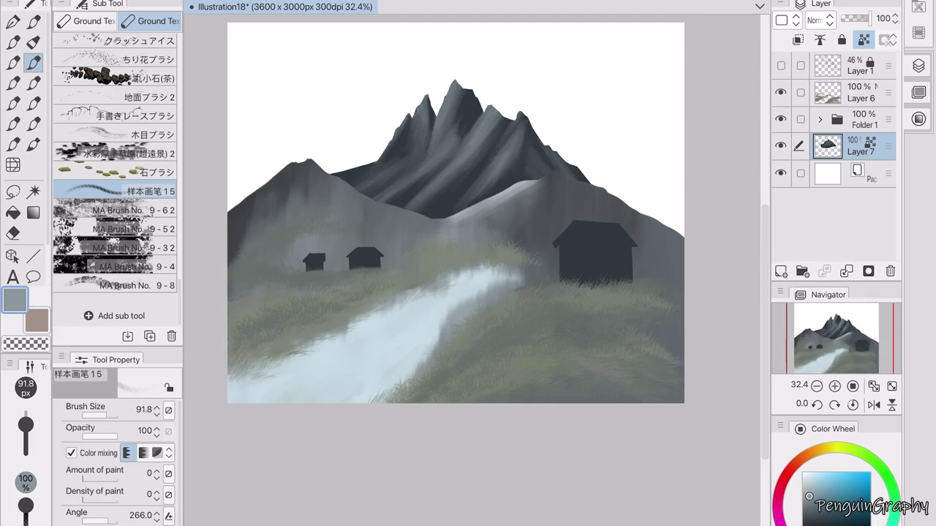
# Step: Try airbrushing dark brown and peach over the scene at size 2000 on a new overlay layer above Layer 6
pyautogui.click(859, 92)
pyautogui.click(780, 271)
pyautogui.press('b')
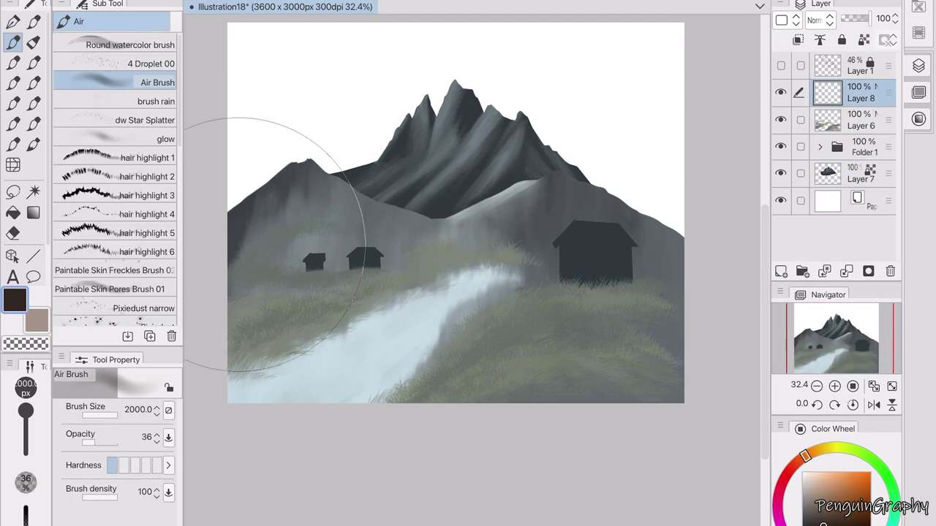
pyautogui.moveTo(274, 245)
pyautogui.mouseDown()
pyautogui.moveTo(543, 230)
pyautogui.moveTo(585, 292)
pyautogui.mouseUp()
pyautogui.click(818, 476)
pyautogui.moveTo(511, 117)
pyautogui.mouseDown()
pyautogui.moveTo(387, 63)
pyautogui.moveTo(475, 51)
pyautogui.mouseUp()
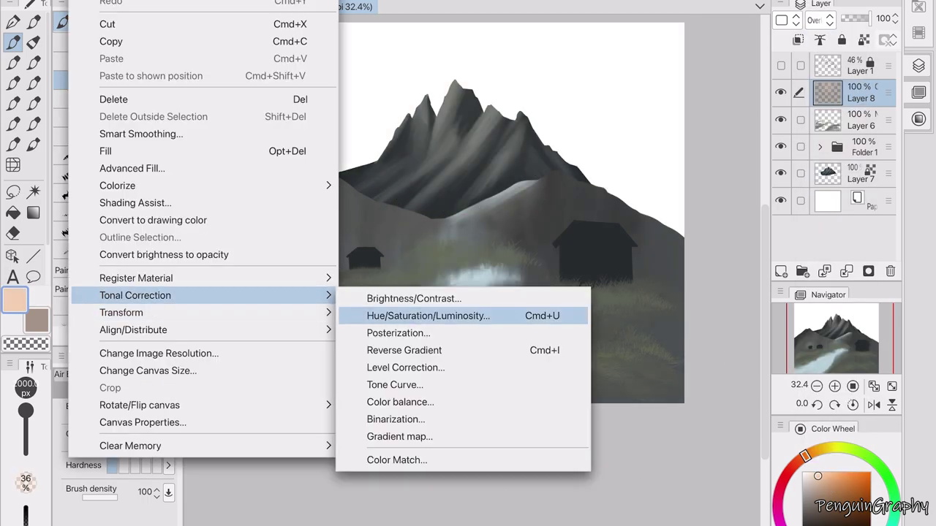
# Step: Try correcting the overlay with brightness -80, contrast 3, saturation -47 and luminosity -9, and delete that overlay layer
pyautogui.click(418, 241)
pyautogui.moveTo(492, 482); pyautogui.dragTo(495, 482)
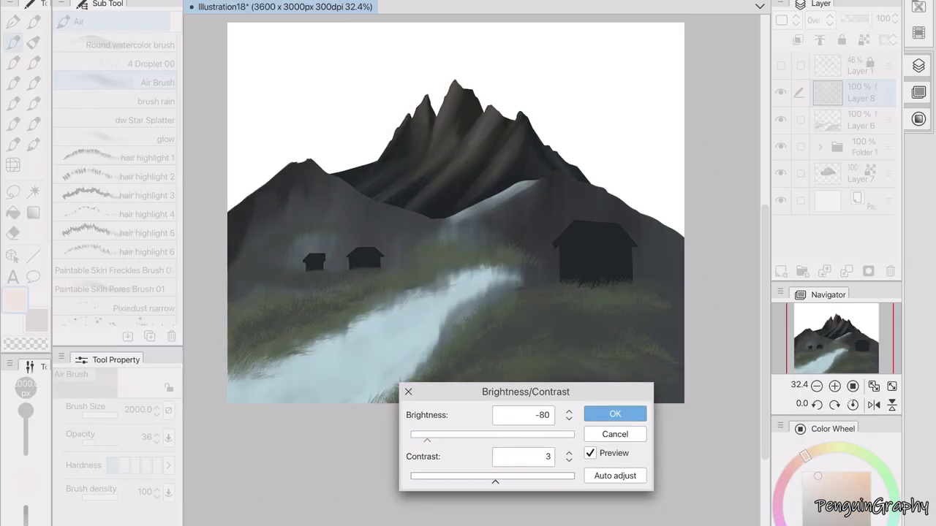
pyautogui.click(615, 414)
pyautogui.moveTo(125, 292)
pyautogui.click(455, 313)
pyautogui.moveTo(690, 361); pyautogui.dragTo(622, 361)
pyautogui.moveTo(691, 402); pyautogui.dragTo(677, 403)
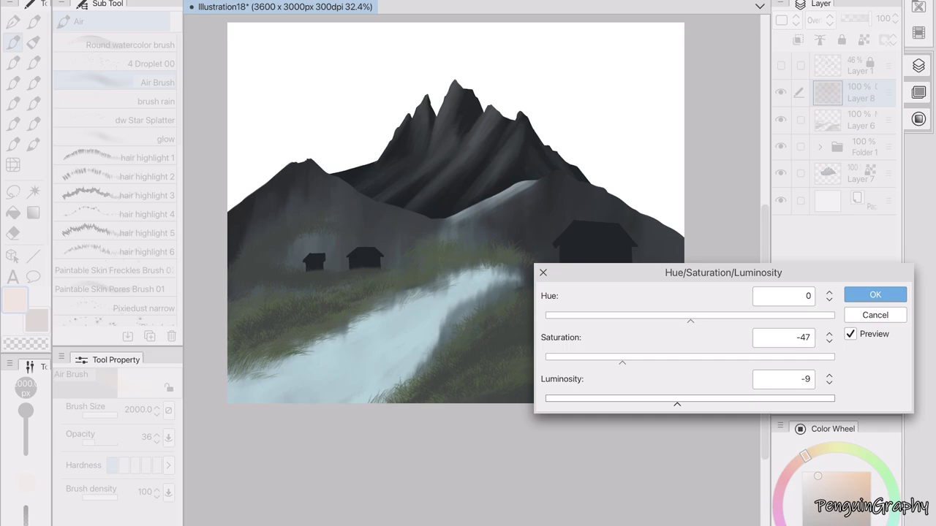
pyautogui.click(875, 294)
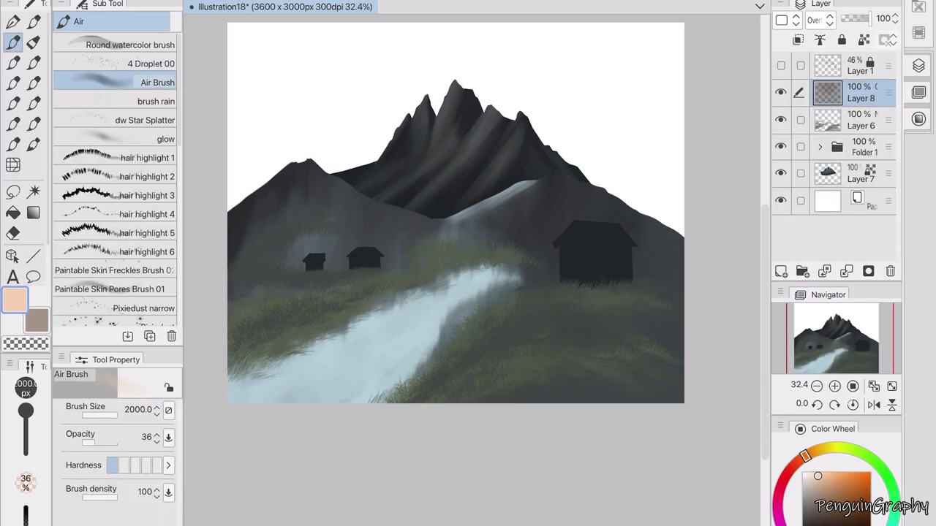
pyautogui.click(890, 272)
# Step: Strengthen the mountain highlights on Layer 7 with a brightness and contrast correction, and reduce the layer's saturation
pyautogui.click(833, 147)
pyautogui.click(136, 295)
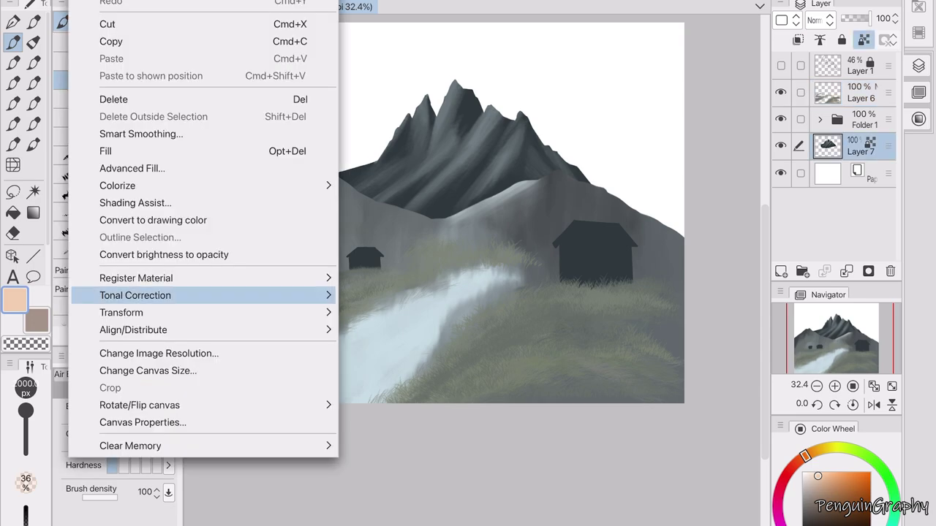
pyautogui.click(410, 294)
pyautogui.click(614, 412)
pyautogui.hotkey('ctrl', 'u')
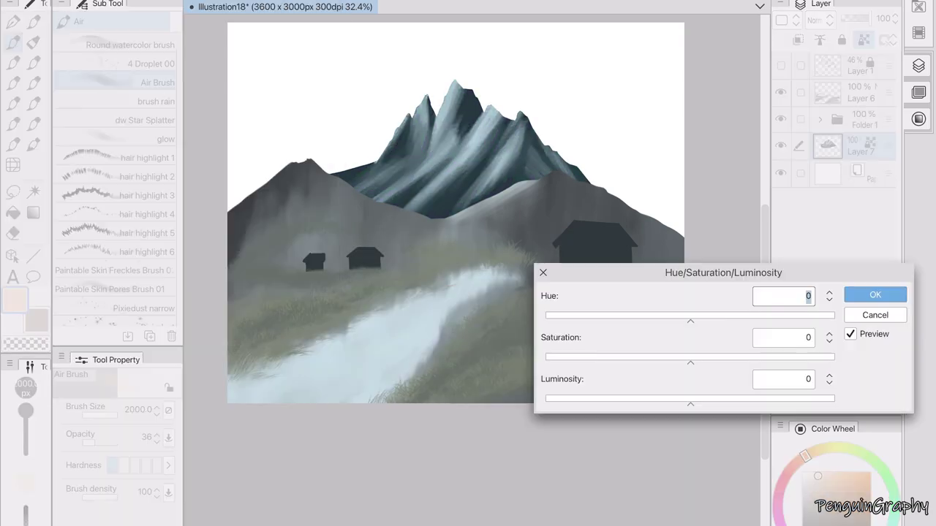
pyautogui.click(873, 295)
# Step: Lower the luminosity of the base hill layer inside Folder 1 and save the illustration
pyautogui.click(819, 119)
pyautogui.click(841, 227)
pyautogui.hotkey('ctrl', 'u')
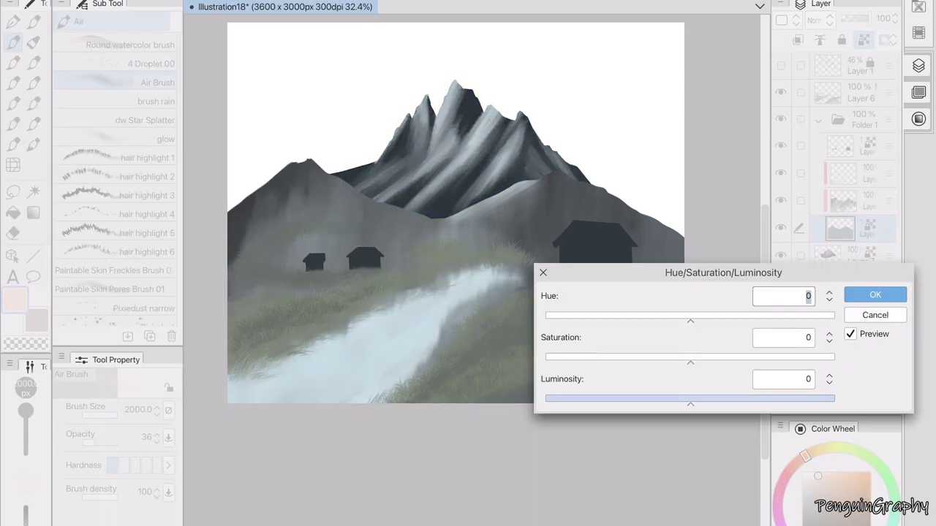
pyautogui.moveTo(686, 397); pyautogui.dragTo(593, 397)
pyautogui.click(873, 295)
pyautogui.hotkey('ctrl', 's')
# Step: Darken and desaturate the grass on Layer 6 with a Hue/Saturation/Luminosity correction
pyautogui.click(840, 93)
pyautogui.hotkey('ctrl', 'u')
pyautogui.moveTo(690, 404); pyautogui.dragTo(647, 404)
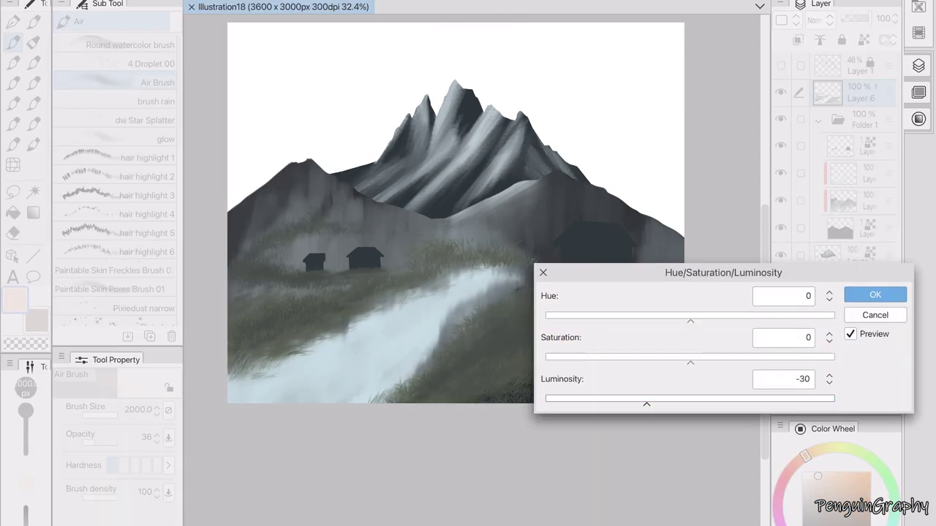
pyautogui.moveTo(690, 363); pyautogui.dragTo(660, 363)
pyautogui.moveTo(647, 405); pyautogui.dragTo(721, 404)
pyautogui.press('Return')
# Step: Correct the cabin and hut layer in Folder 1 to saturation -30 and luminosity 14
pyautogui.click(841, 145)
pyautogui.click(429, 313)
pyautogui.moveTo(690, 363); pyautogui.dragTo(646, 363)
pyautogui.moveTo(721, 404); pyautogui.dragTo(710, 405)
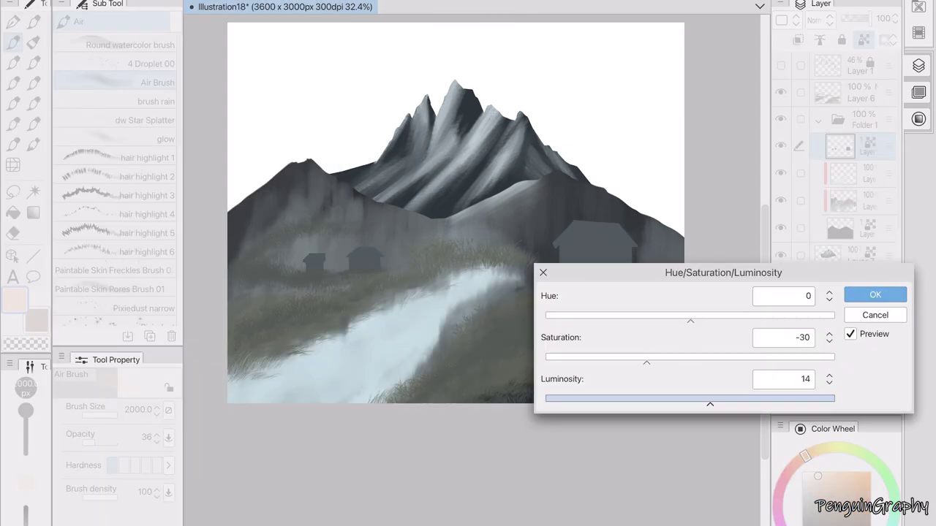
pyautogui.press('Return')
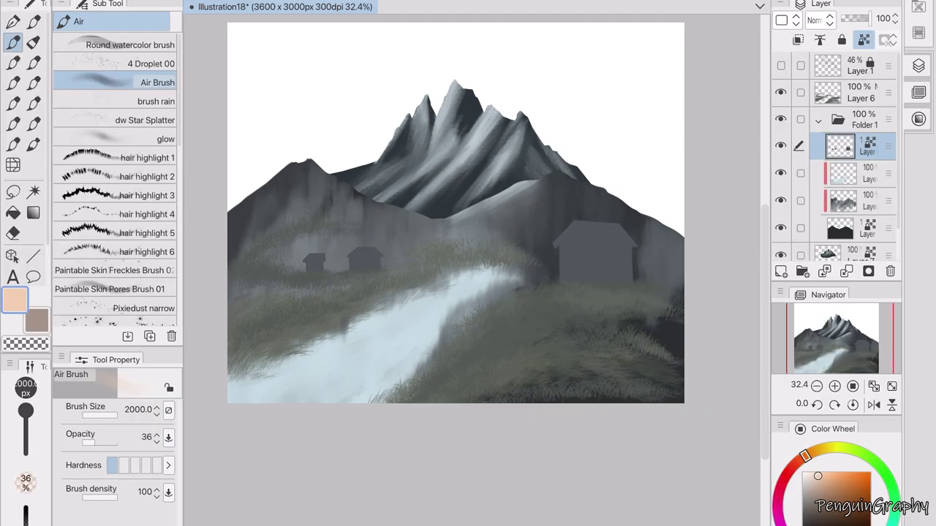
# Step: Select the clipped shading layer above the base hills and look through the ground texture, oil and grass brushes for a texture brush
pyautogui.click(843, 201)
pyautogui.click(34, 63)
pyautogui.click(152, 21)
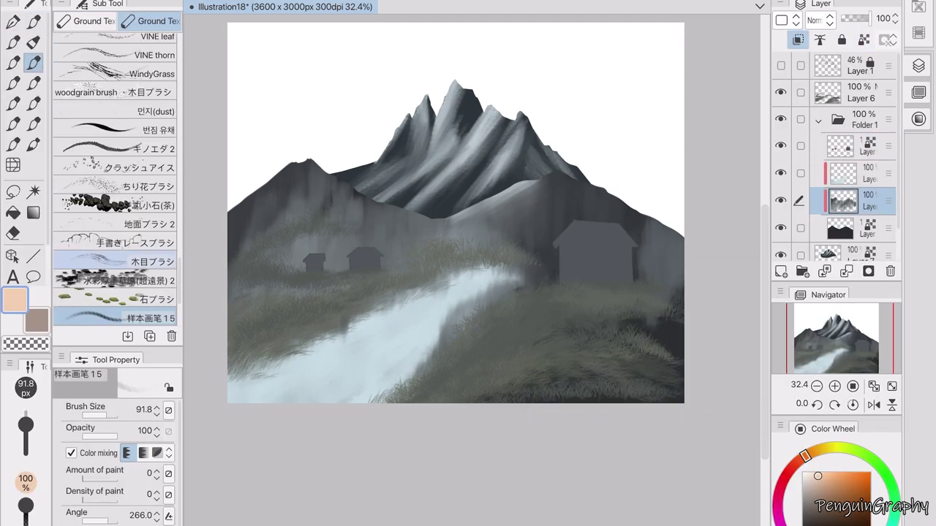
pyautogui.click(133, 229)
pyautogui.click(34, 20)
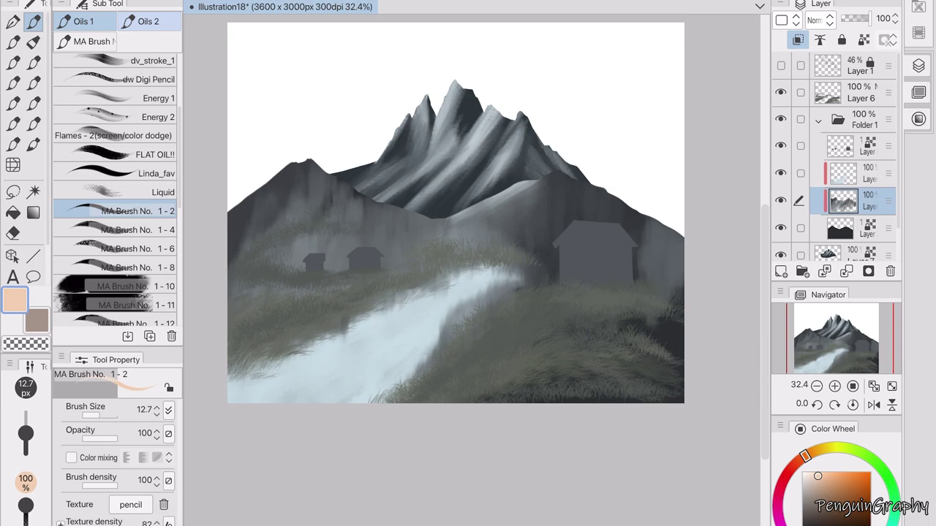
pyautogui.click(117, 183)
pyautogui.scroll(5, 117, 183)
pyautogui.click(13, 20)
pyautogui.click(34, 62)
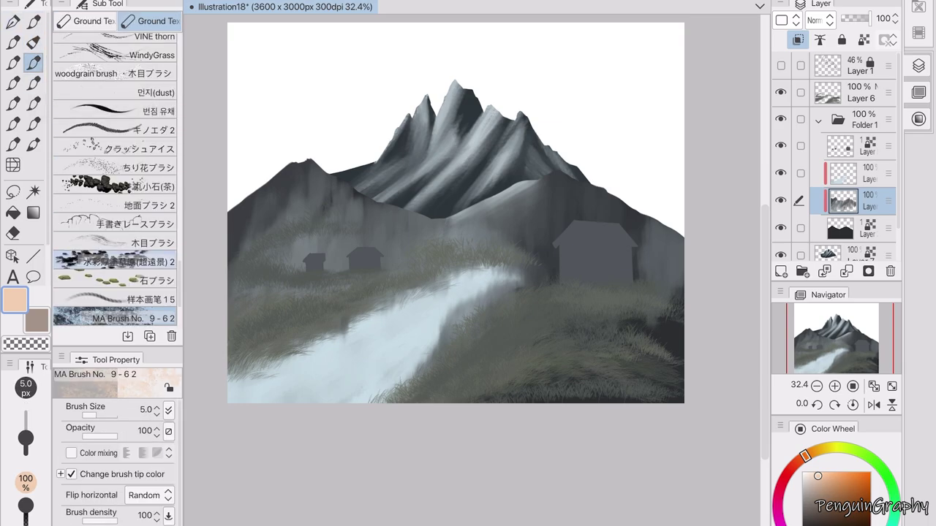
pyautogui.click(33, 83)
pyautogui.click(33, 62)
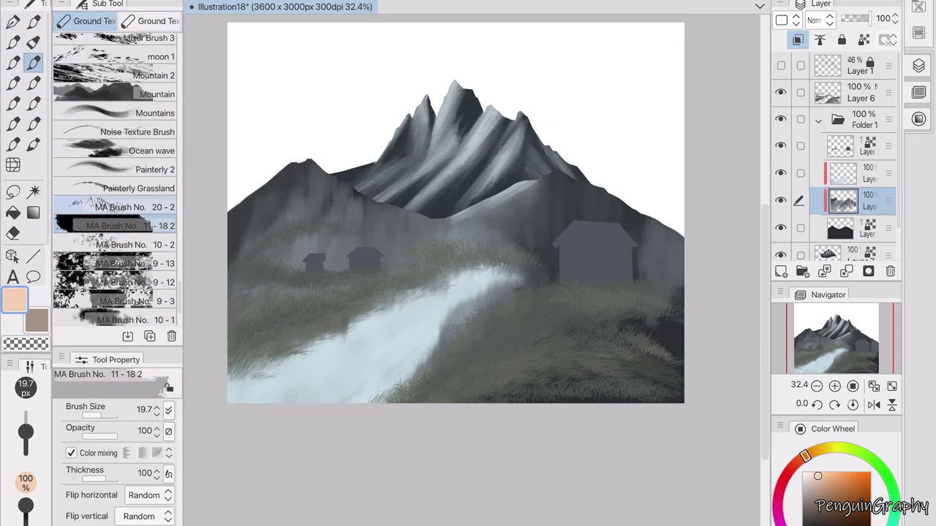
pyautogui.click(117, 244)
pyautogui.press('[')
pyautogui.press('[')
pyautogui.press('[')
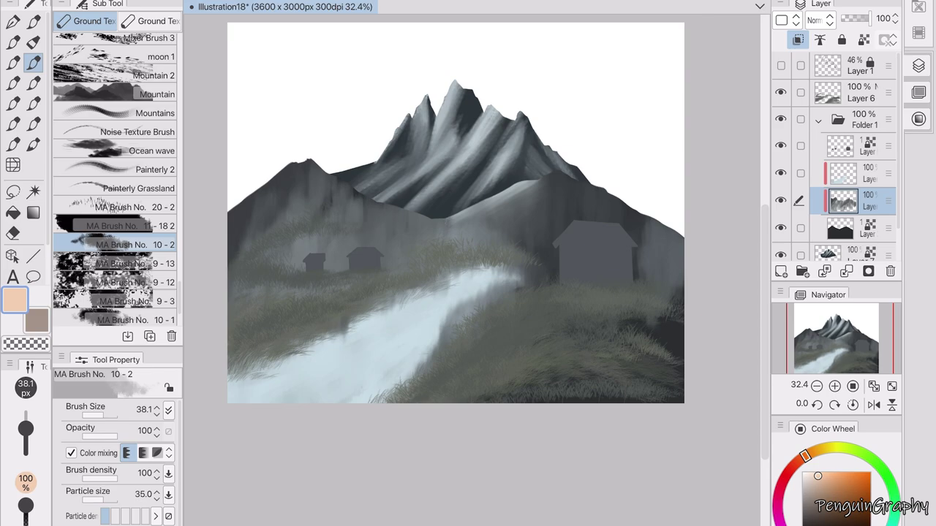
pyautogui.click(34, 21)
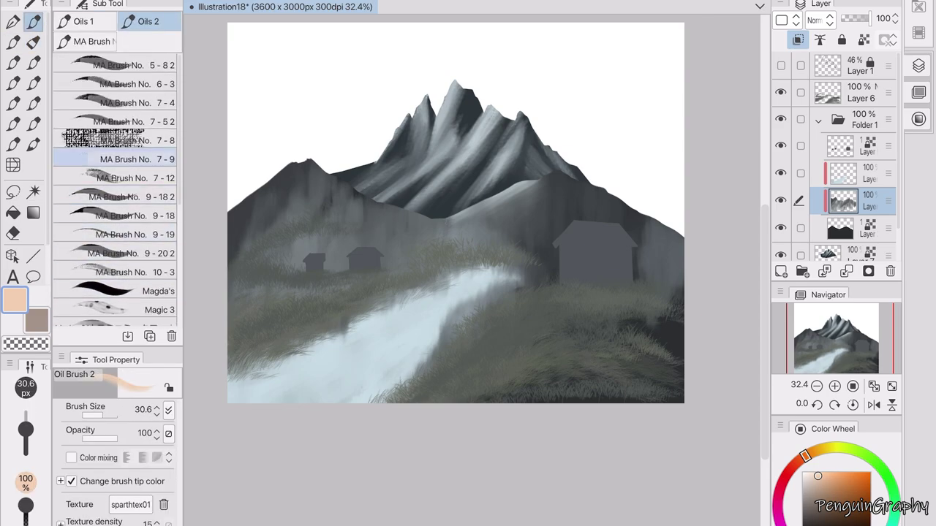
pyautogui.click(14, 62)
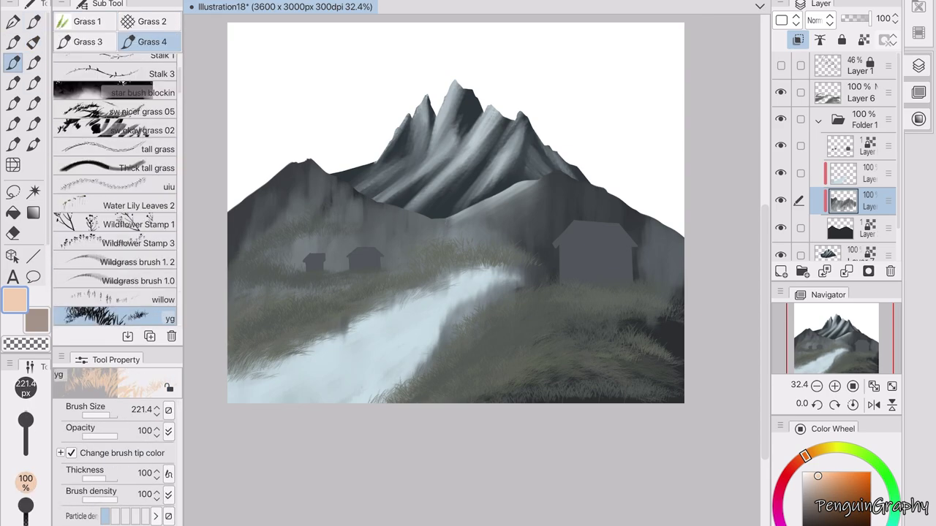
pyautogui.click(34, 62)
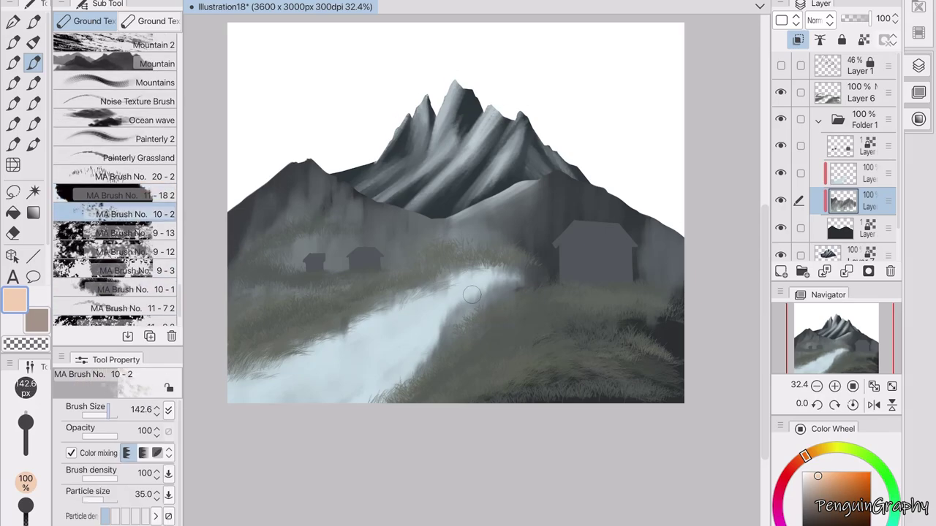
pyautogui.click(139, 97)
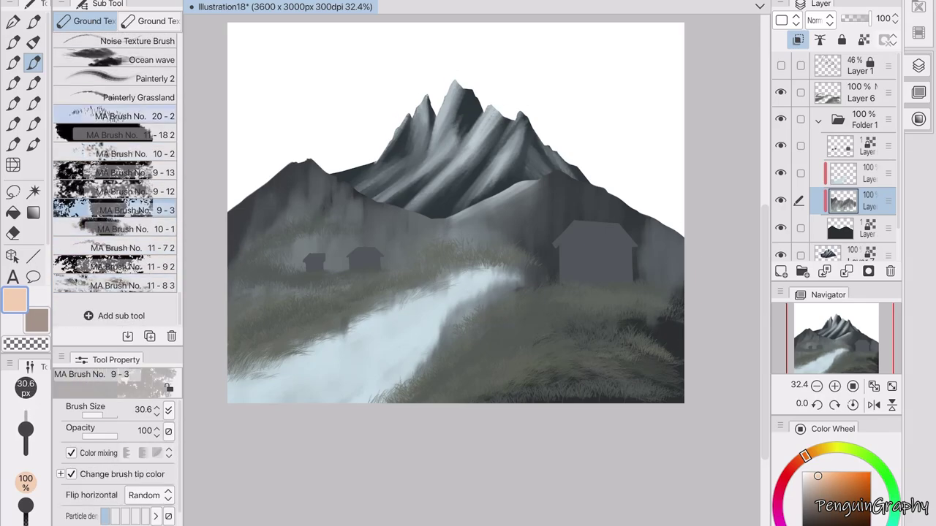
# Step: Look through the cloud, bush, flower, oil and line brush sets for a suitable texture brush
pyautogui.scroll(2, 115, 183)
pyautogui.press('b')
pyautogui.press('b')
pyautogui.press('b')
pyautogui.press('b')
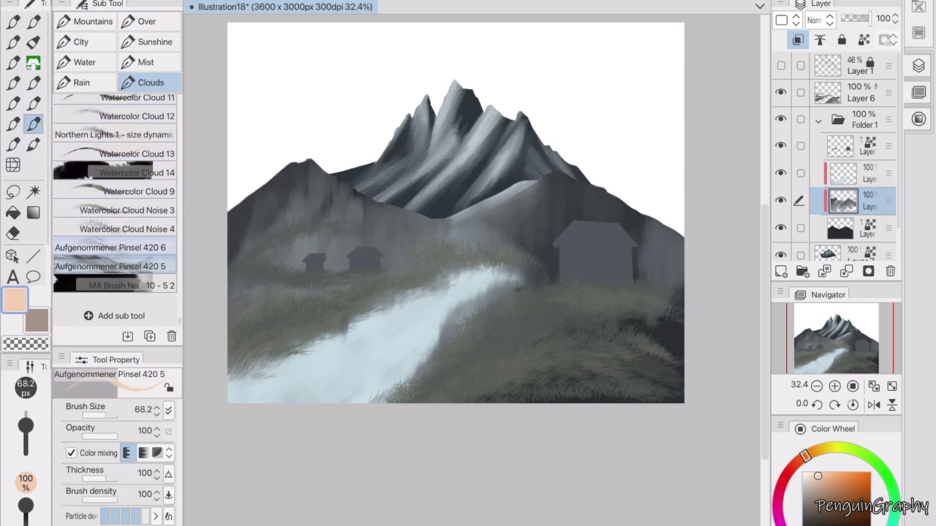
pyautogui.click(137, 173)
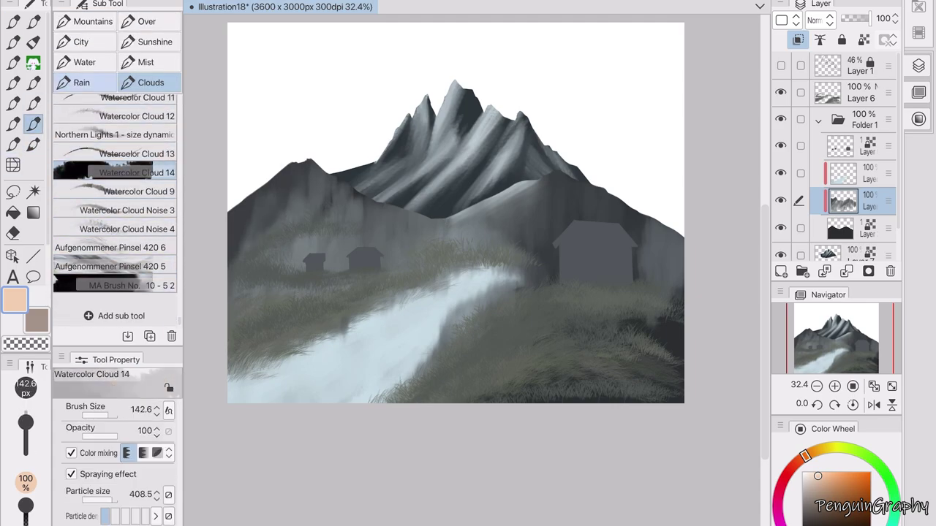
pyautogui.press('b')
pyautogui.press('b')
pyautogui.press('b')
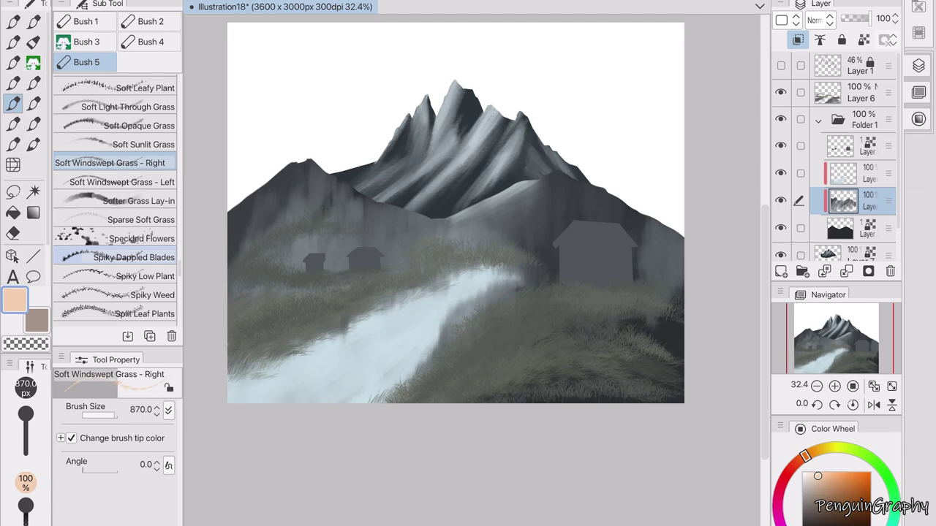
pyautogui.press('b')
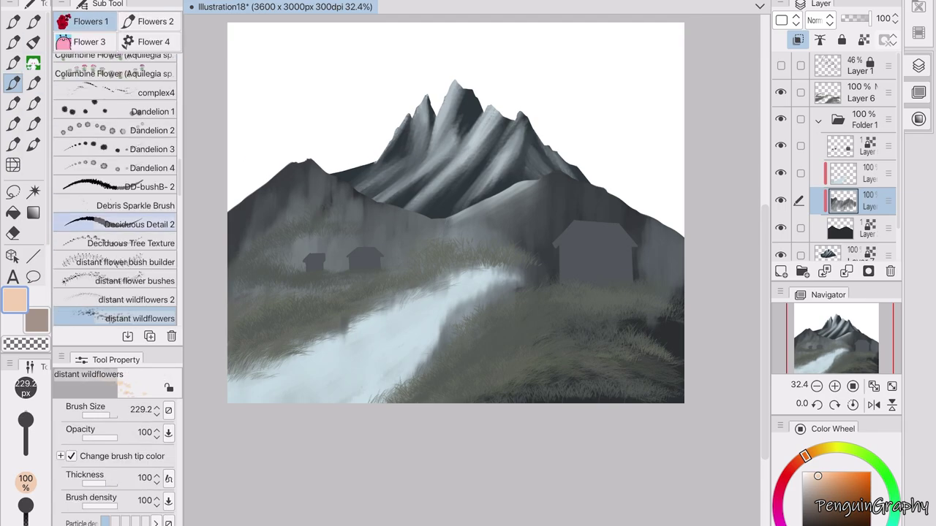
pyautogui.press('b')
pyautogui.press('b')
pyautogui.press('b')
pyautogui.press('b')
pyautogui.press('b')
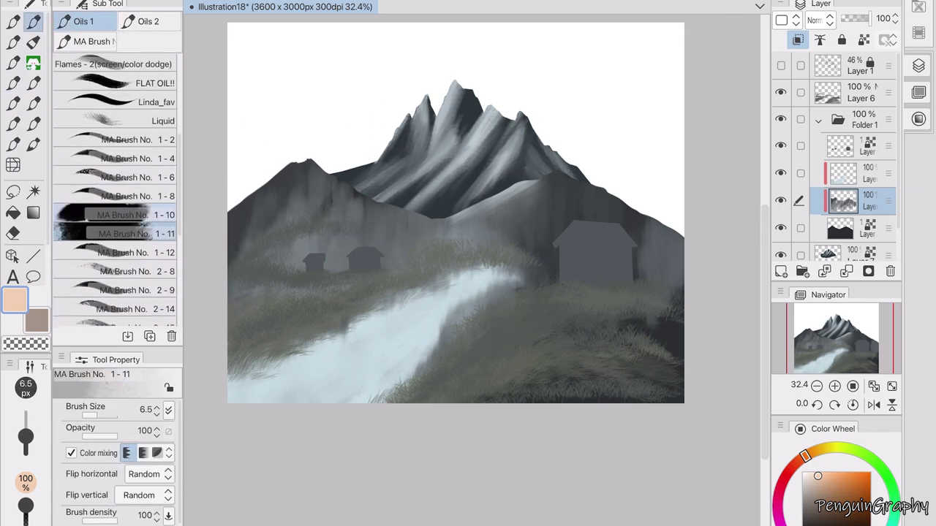
pyautogui.press('b')
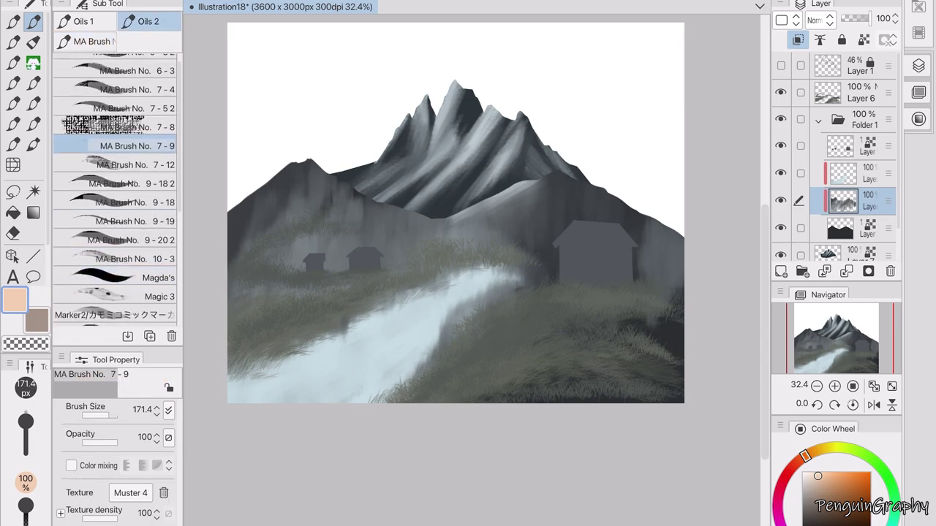
pyautogui.press('b')
pyautogui.press('p')
pyautogui.press('p')
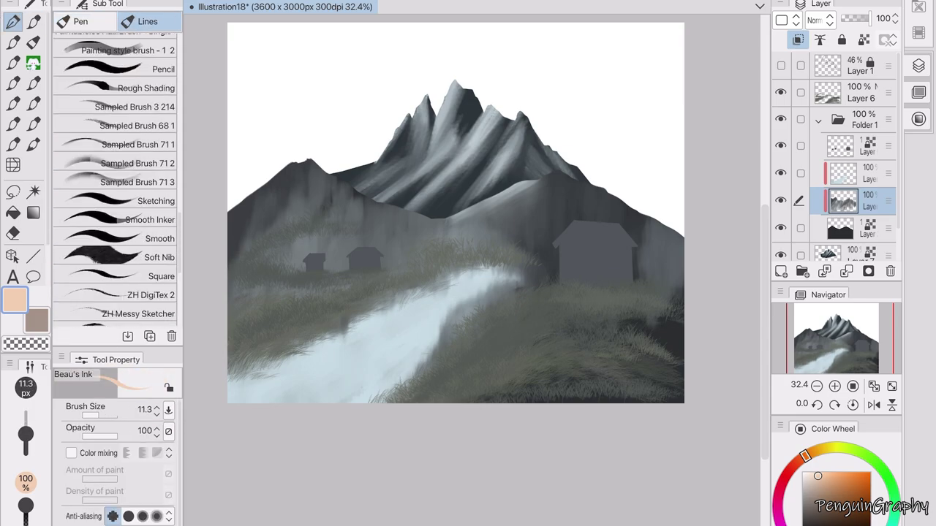
# Step: Sample the grass colour and cover the dark lower-right corner of the hill on Layer 6 with the yg grass brush
pyautogui.press('p')
pyautogui.press('b')
pyautogui.keyDown('alt'); pyautogui.click(571, 328); pyautogui.keyUp('alt')
pyautogui.press('b')
pyautogui.moveTo(631, 406)
pyautogui.mouseDown()
pyautogui.moveTo(628, 383)
pyautogui.moveTo(668, 365)
pyautogui.mouseUp()
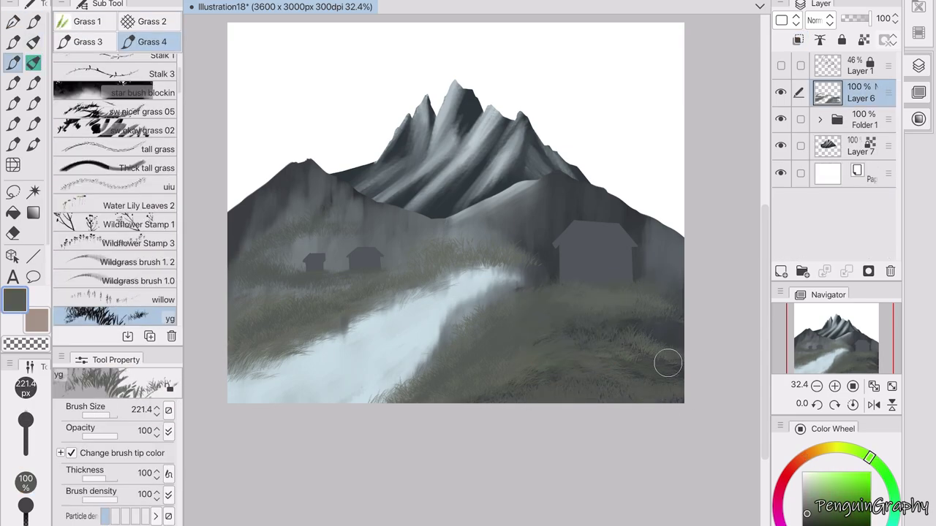
# Step: Correct the river layer in Folder 1 to hue -8, saturation -18 and luminosity -14
pyautogui.keyDown('alt'); pyautogui.click(527, 397); pyautogui.keyUp('alt')
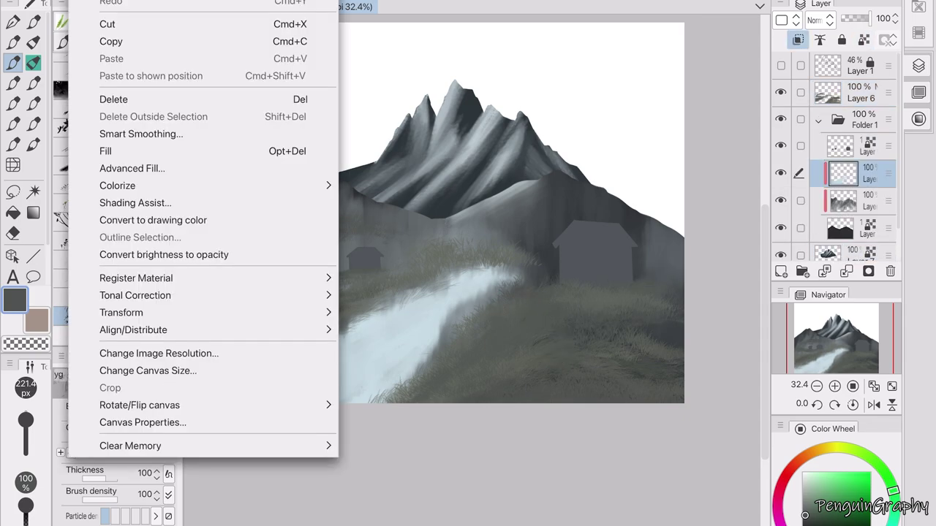
pyautogui.hotkey('ctrl', 'u')
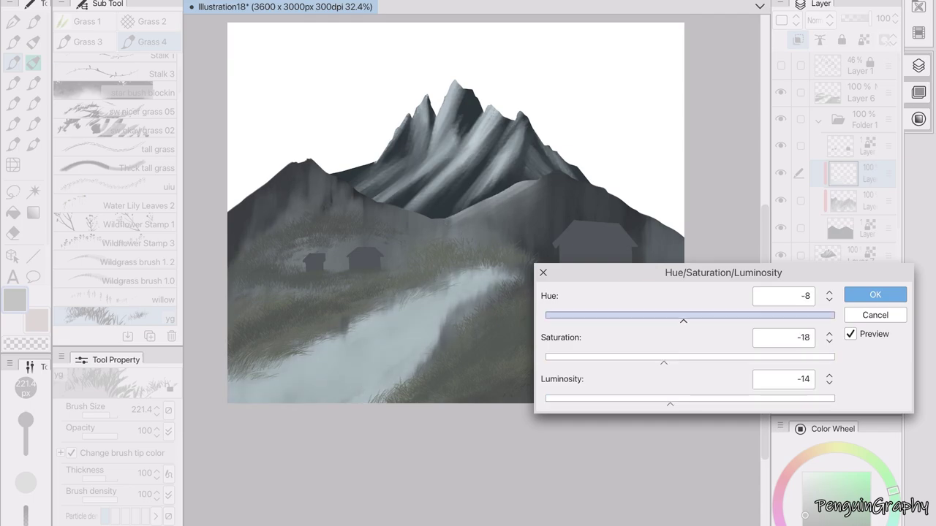
pyautogui.press('Return')
# Step: Add a new layer beneath the mountain layer and block in the sky in olive grey with MA Brush No. 5 - 8 2
pyautogui.hotkey('ctrl', 'shift', 'n')
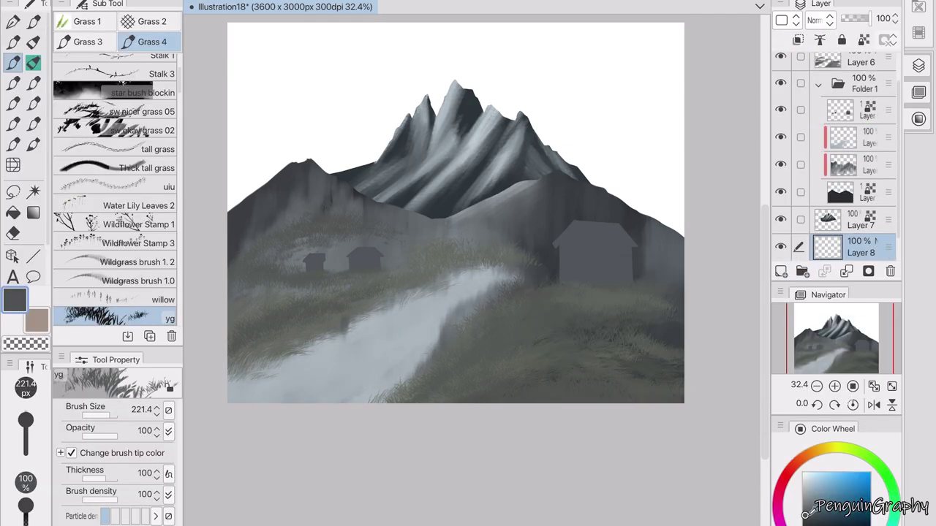
pyautogui.press('j')
pyautogui.press('b')
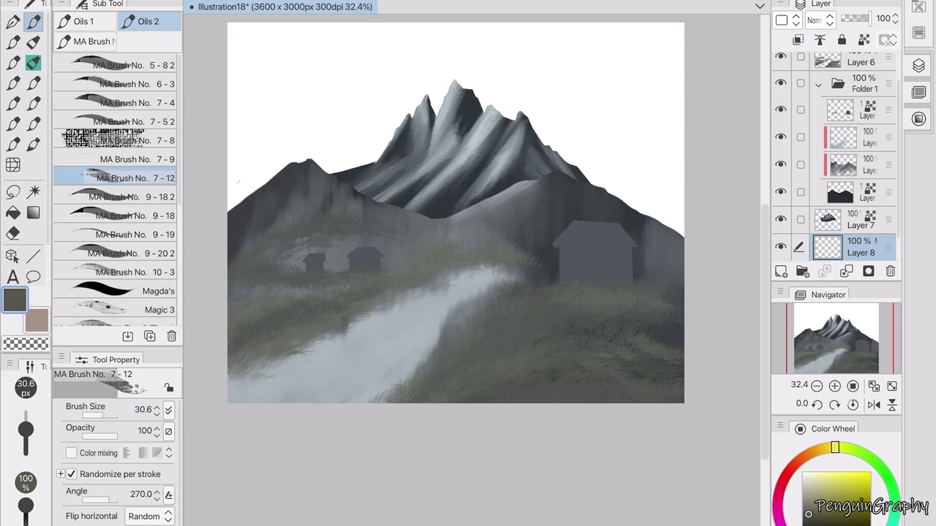
pyautogui.moveTo(239, 181)
pyautogui.mouseDown()
pyautogui.moveTo(249, 44)
pyautogui.moveTo(308, 30)
pyautogui.mouseUp()
pyautogui.click(117, 65)
pyautogui.moveTo(242, 168); pyautogui.dragTo(410, 26)
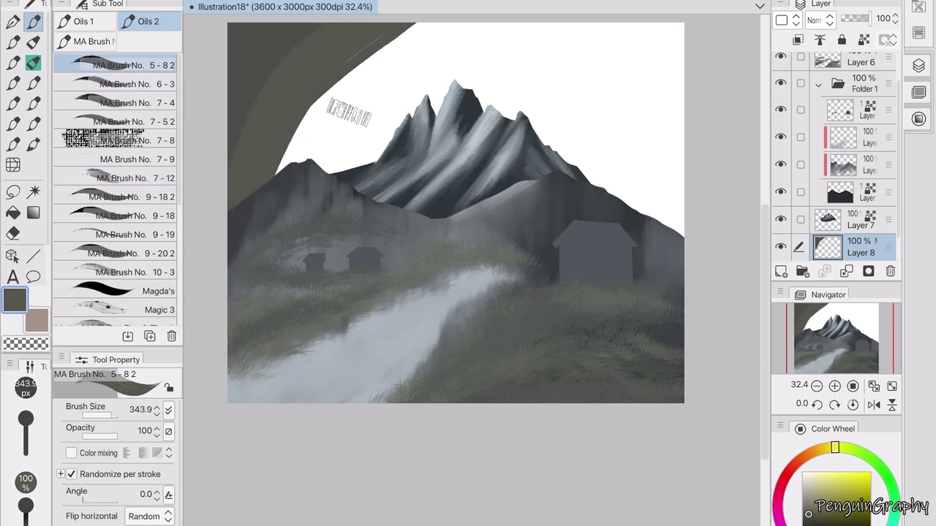
pyautogui.moveTo(497, 25); pyautogui.dragTo(607, 190)
pyautogui.moveTo(556, 25); pyautogui.dragTo(665, 216)
pyautogui.moveTo(600, 29); pyautogui.dragTo(643, 183)
pyautogui.moveTo(322, 158)
pyautogui.mouseDown()
pyautogui.moveTo(486, 29)
pyautogui.moveTo(504, 44)
pyautogui.mouseUp()
# Step: Smear the upper sky strokes on Layer 8 with the Hair Brush - Lock 07 blender
pyautogui.press('j')
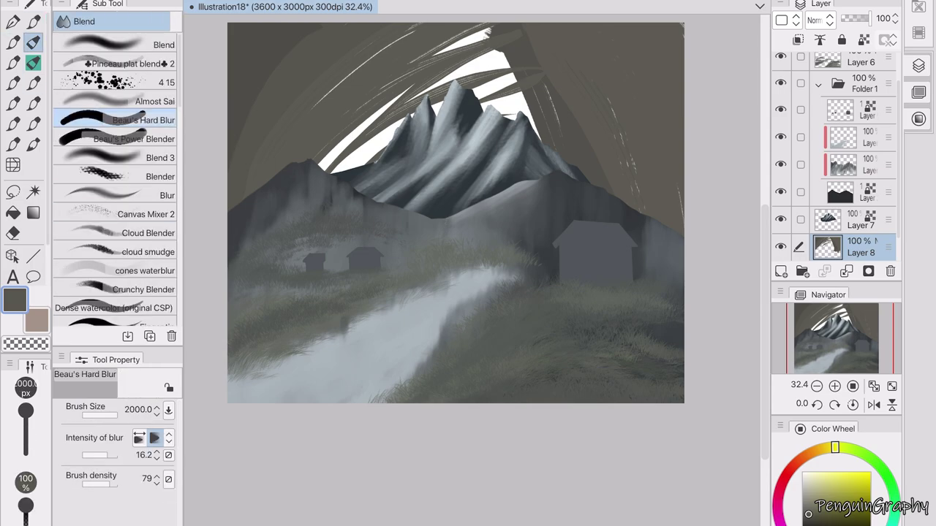
pyautogui.scroll(-5, 117, 176)
pyautogui.click(136, 151)
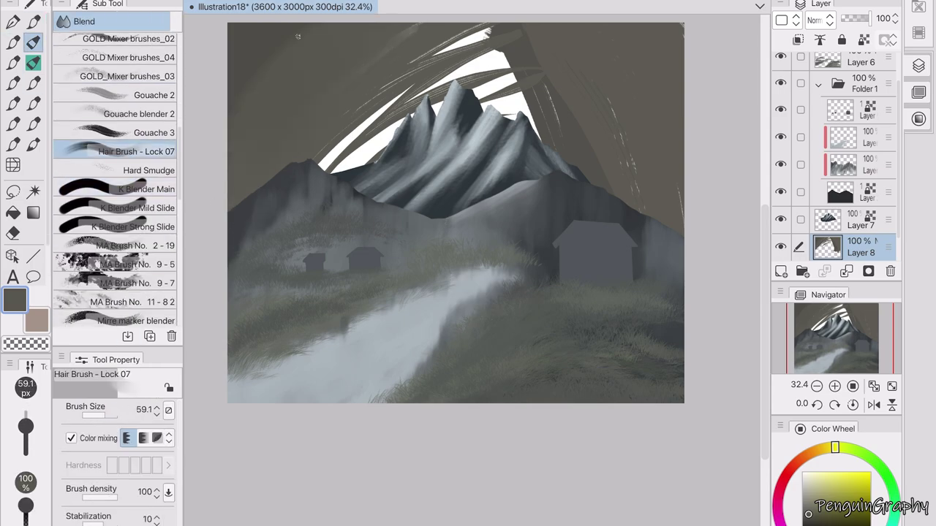
pyautogui.moveTo(358, 128); pyautogui.dragTo(410, 88)
pyautogui.moveTo(501, 59); pyautogui.dragTo(415, 26)
# Step: Blend the sky into a soft pale glow around the peaks with the TREEBARK SOFTER/BOUNCE LIGHT brush
pyautogui.press('b')
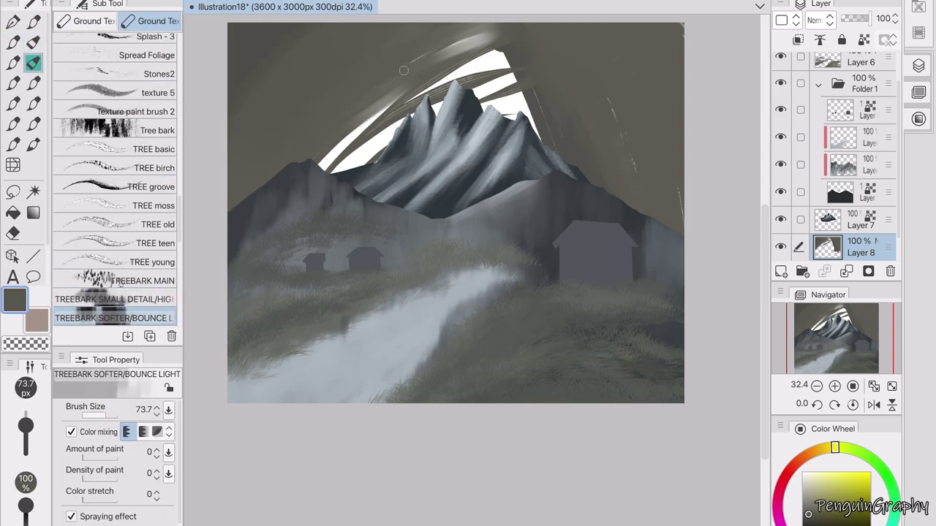
pyautogui.moveTo(351, 117); pyautogui.dragTo(256, 187)
pyautogui.moveTo(438, 73)
pyautogui.mouseDown()
pyautogui.moveTo(563, 58)
pyautogui.moveTo(371, 133)
pyautogui.moveTo(324, 74)
pyautogui.mouseUp()
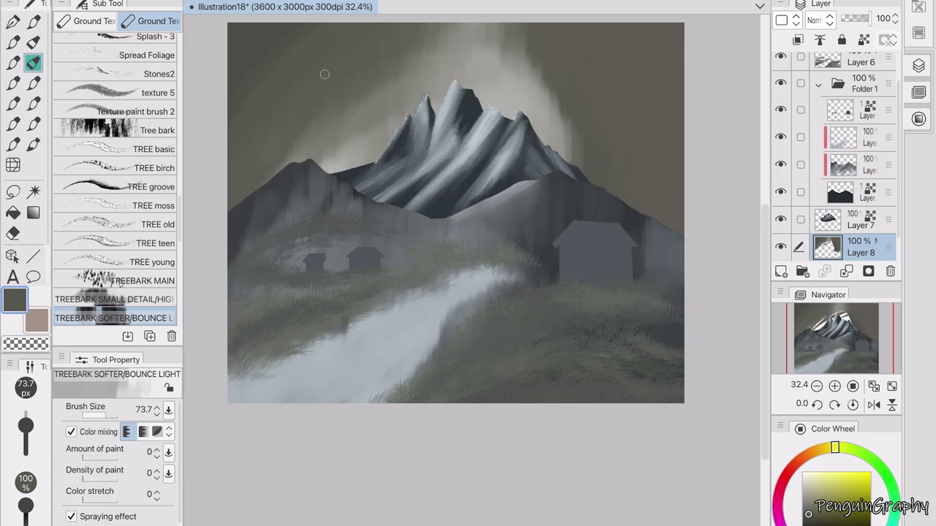
pyautogui.moveTo(399, 33)
pyautogui.mouseDown()
pyautogui.moveTo(537, 70)
pyautogui.moveTo(612, 182)
pyautogui.mouseUp()
# Step: Show the sketch on Layer 1, add a new layer above the sky, and choose white with Beau's Ink
pyautogui.scroll(2, 833, 161)
pyautogui.click(781, 65)
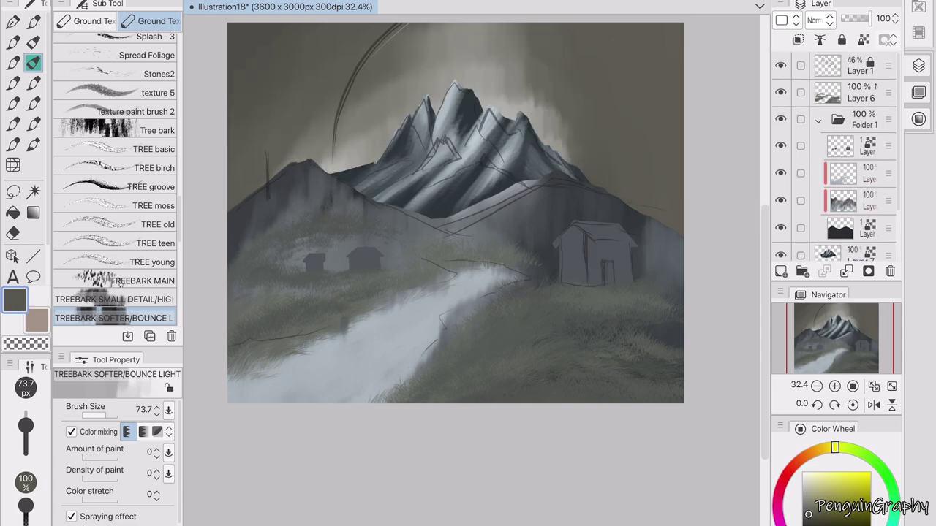
pyautogui.click(818, 119)
pyautogui.click(781, 271)
pyautogui.click(802, 475)
pyautogui.press('p')
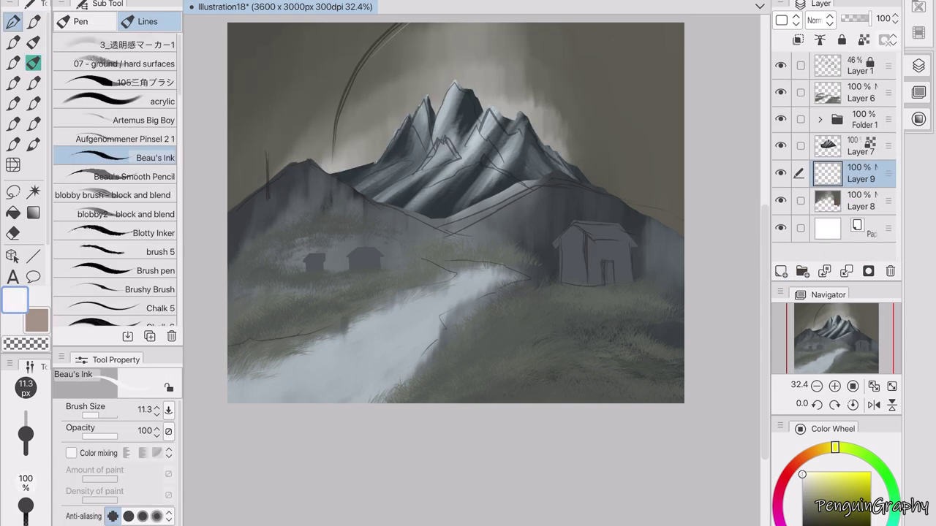
pyautogui.press('u')
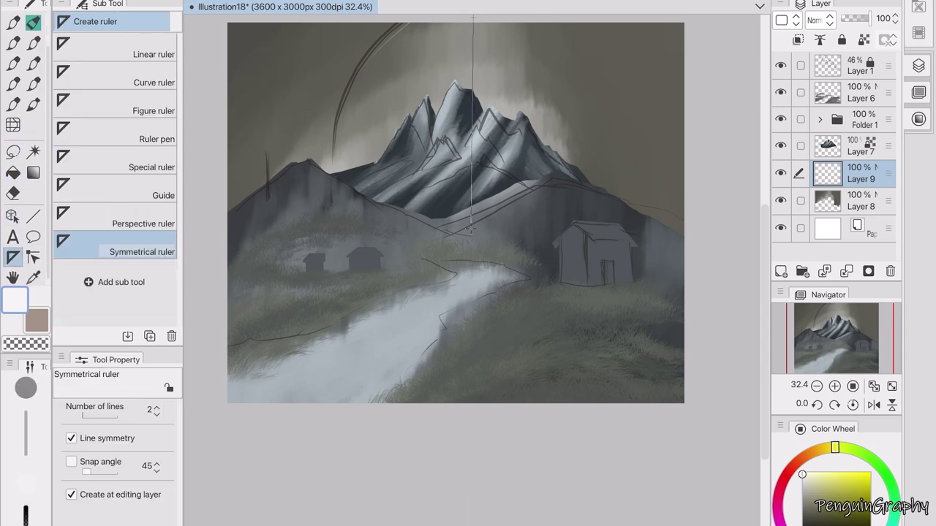
pyautogui.moveTo(470, 229); pyautogui.dragTo(470, 230)
pyautogui.press('b')
pyautogui.press('p')
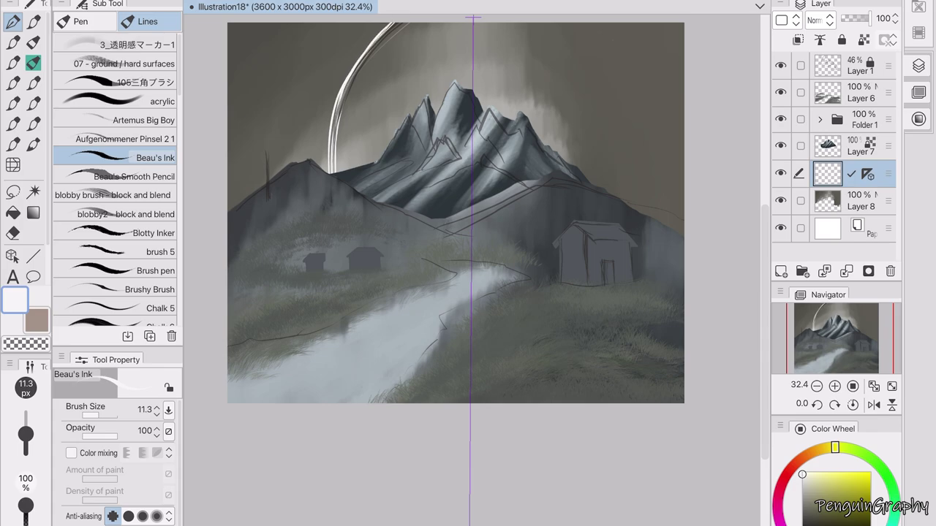
pyautogui.press('u')
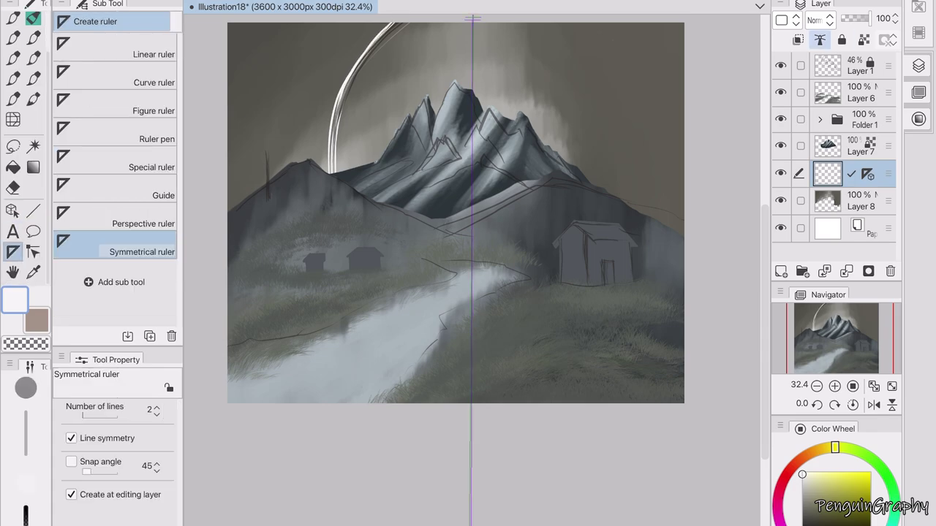
pyautogui.press('p')
pyautogui.press('Delete')
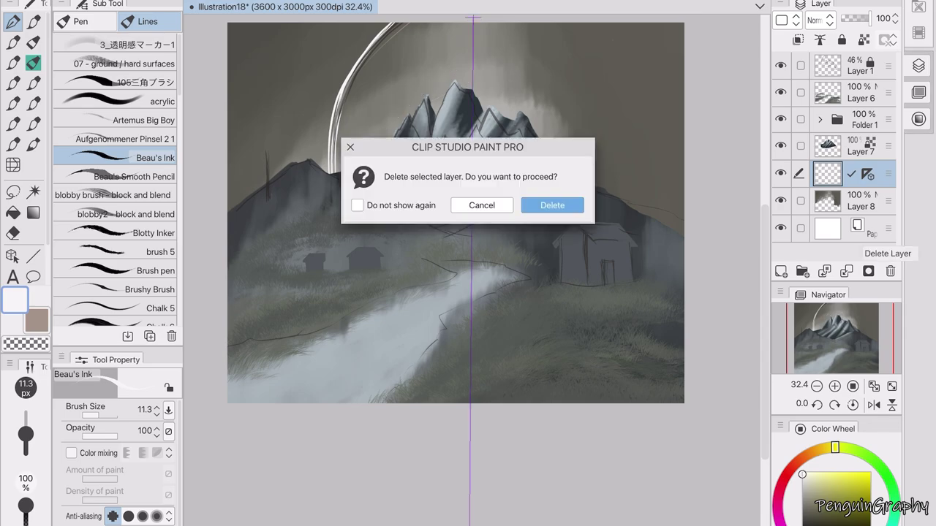
pyautogui.press('Return')
# Step: Add a new layer above the sky and place a vertical two-line symmetrical ruler down the middle of the canvas
pyautogui.hotkey('ctrl', 'shift', 'n')
pyautogui.press('u')
pyautogui.moveTo(475, 41); pyautogui.dragTo(471, 344)
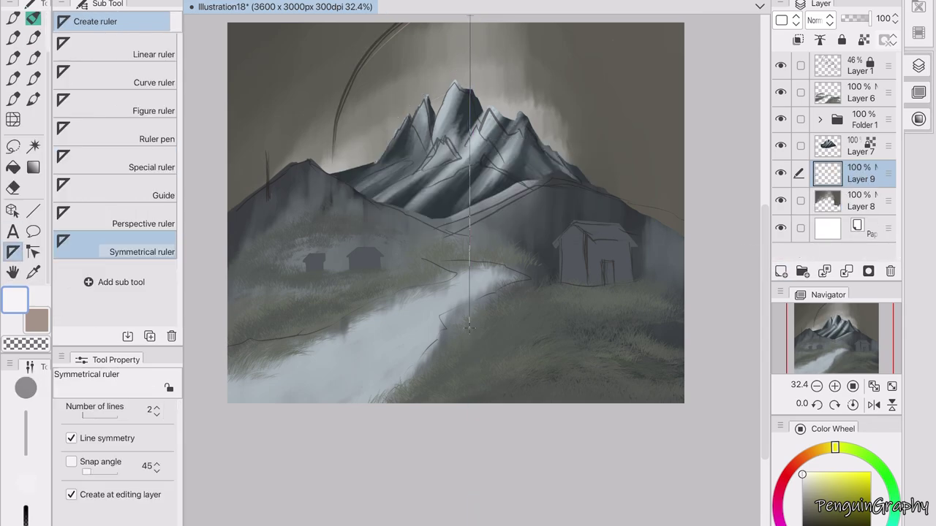
pyautogui.scroll(-2, 504, 246)
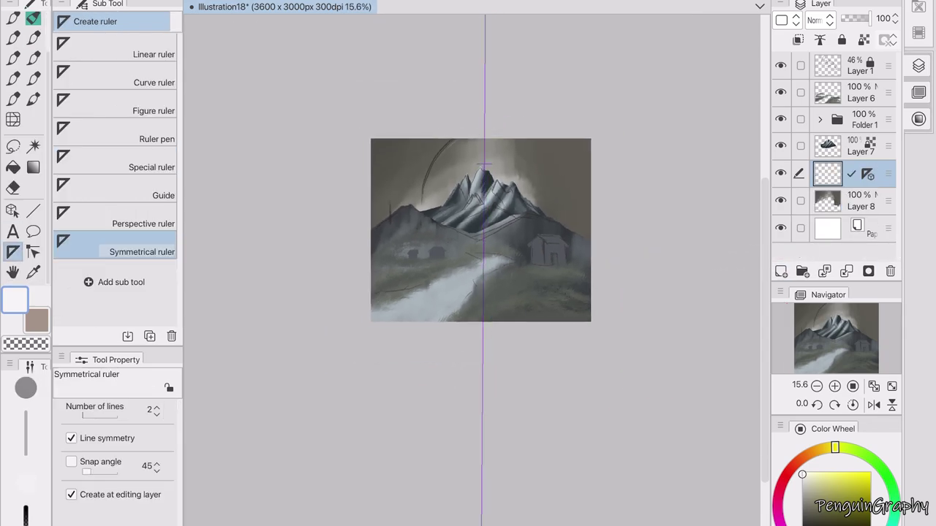
pyautogui.press('p')
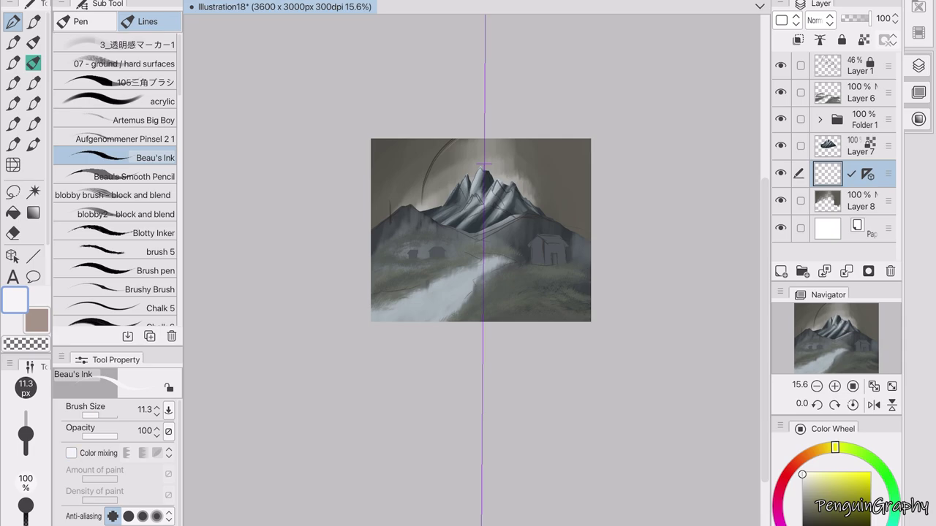
pyautogui.click(867, 173)
pyautogui.click(819, 336)
pyautogui.scroll(2, 484, 166)
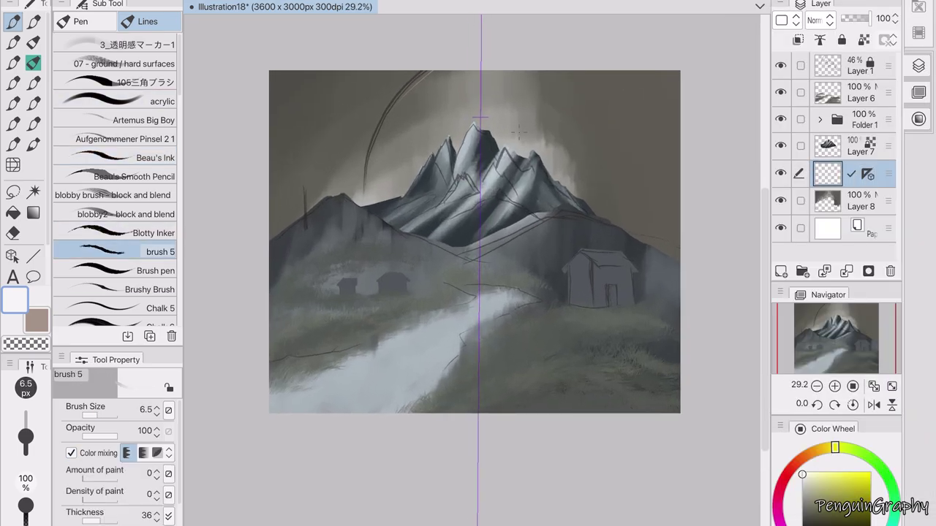
# Step: Turn off the option to specify brush size by size on screen in the detailed settings of Beau's Ink
pyautogui.click(132, 232)
pyautogui.click(155, 158)
pyautogui.click(168, 388)
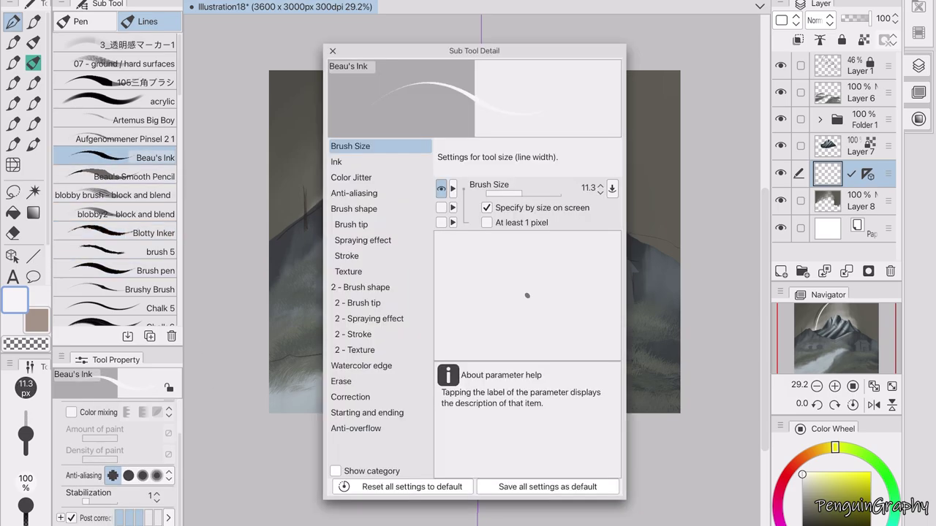
pyautogui.click(350, 397)
pyautogui.click(341, 380)
pyautogui.click(361, 366)
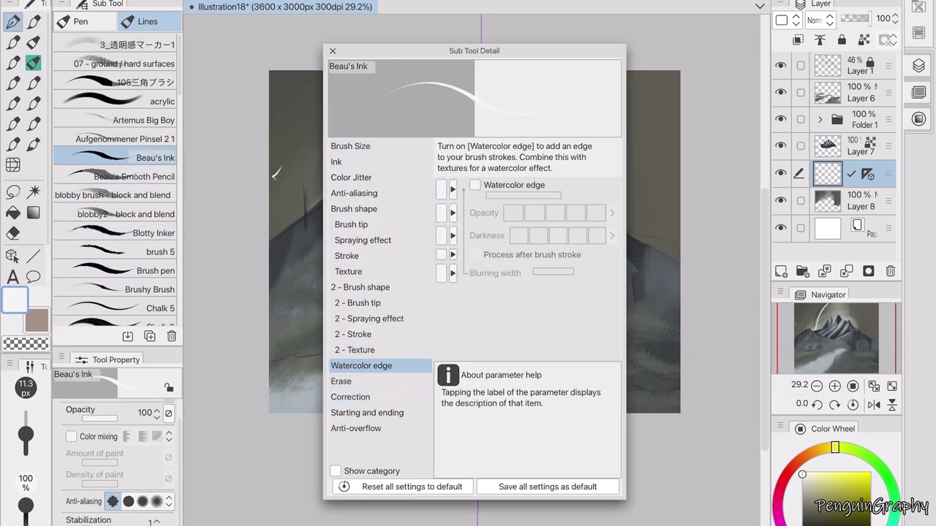
pyautogui.click(336, 162)
pyautogui.click(360, 287)
pyautogui.click(347, 256)
pyautogui.click(350, 146)
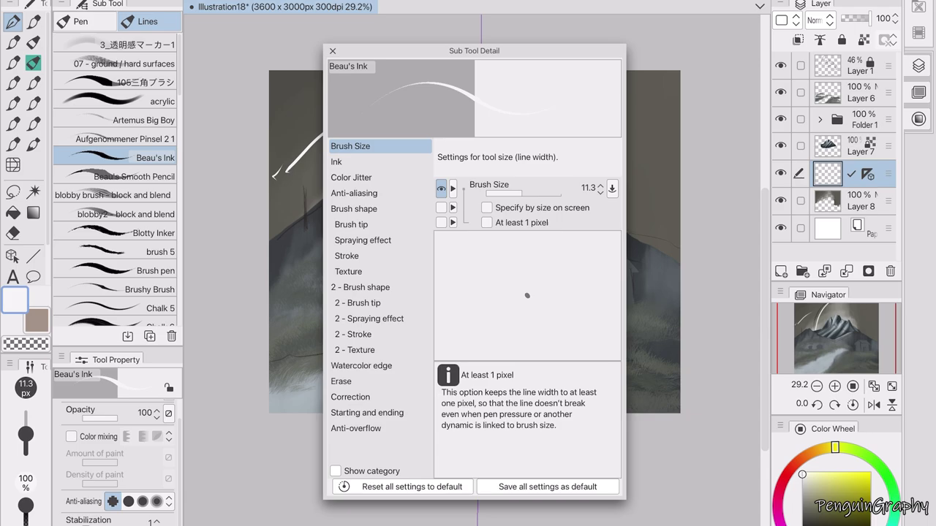
pyautogui.click(333, 50)
# Step: Check the brush tip, stroke, starting and ending, and anti-overflow settings of Beau's Ink
pyautogui.click(168, 387)
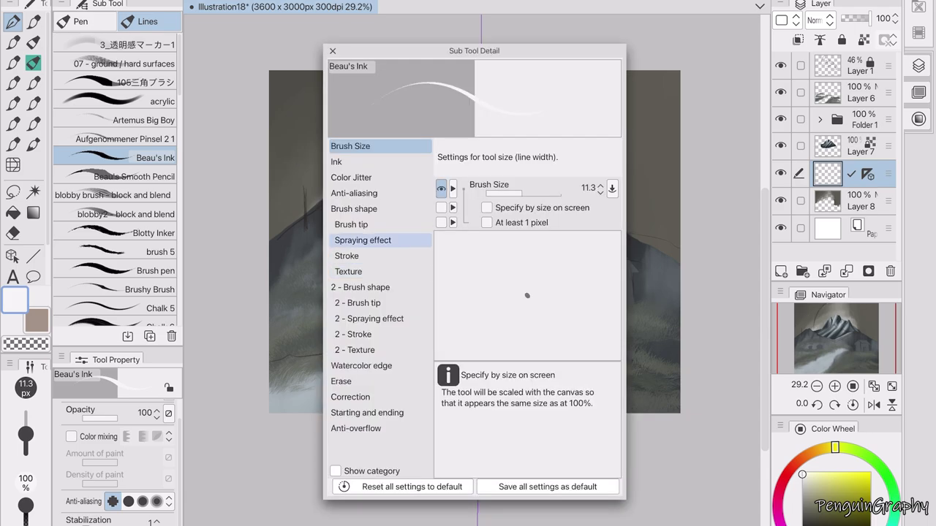
pyautogui.click(351, 224)
pyautogui.click(347, 256)
pyautogui.click(366, 412)
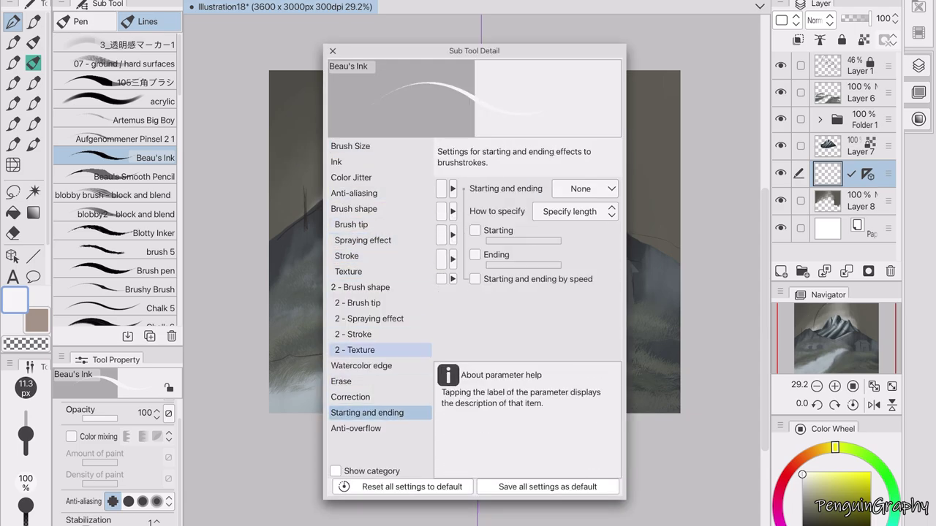
pyautogui.click(355, 428)
pyautogui.click(502, 309)
pyautogui.click(332, 51)
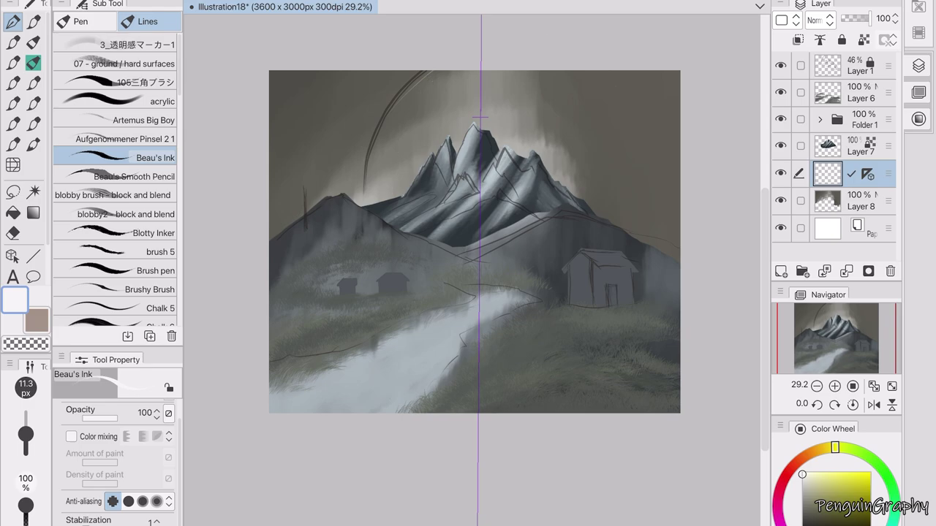
# Step: Draw thin symmetrical white arcs around the mountains with the Brush pen, undoing unwanted strokes
pyautogui.click(146, 251)
pyautogui.click(146, 270)
pyautogui.moveTo(365, 198)
pyautogui.mouseDown()
pyautogui.moveTo(419, 71)
pyautogui.moveTo(384, 107)
pyautogui.mouseUp()
pyautogui.hotkey('ctrl', 'z')
pyautogui.hotkey('ctrl', 'z')
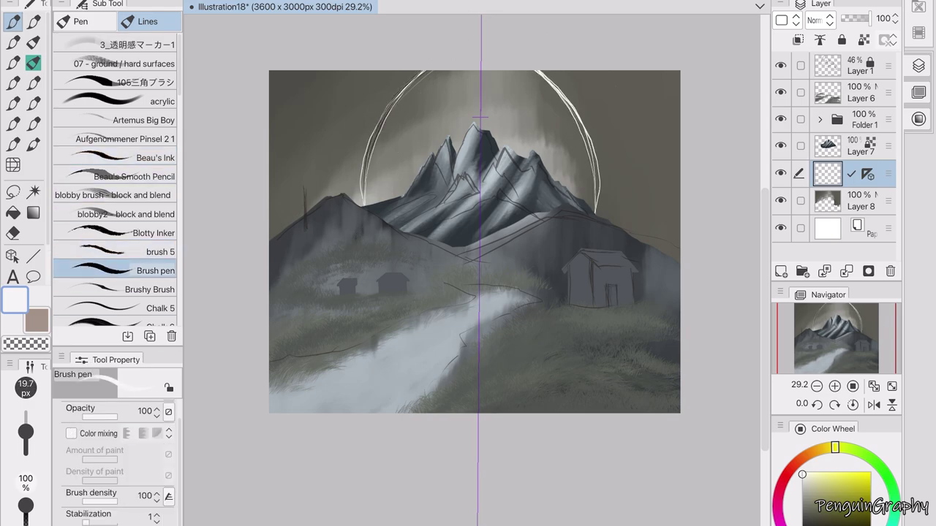
# Step: Try to thicken the symmetrical white arcs into broad bands with the Brush pen, and undo the stroke
pyautogui.moveTo(452, 48); pyautogui.dragTo(432, 40)
pyautogui.moveTo(362, 204); pyautogui.dragTo(403, 72)
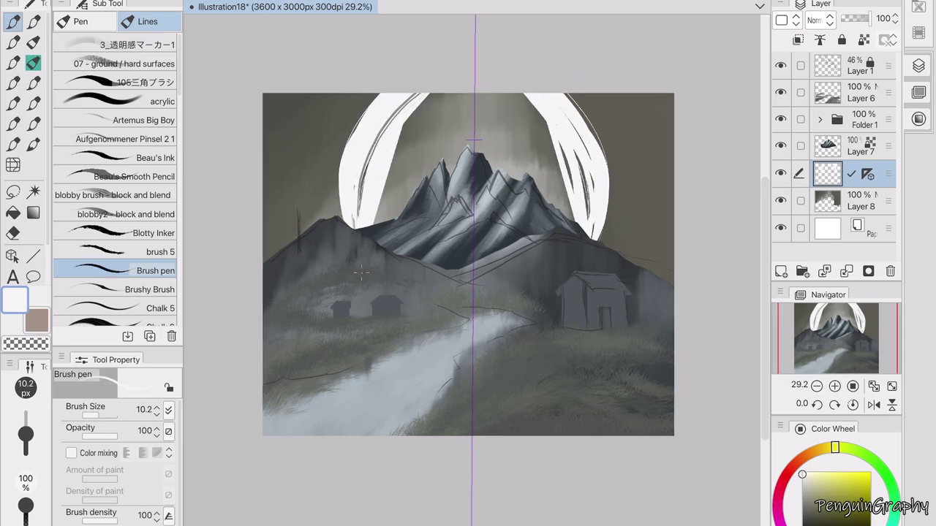
pyautogui.hotkey('ctrl', 'z')
pyautogui.press('u')
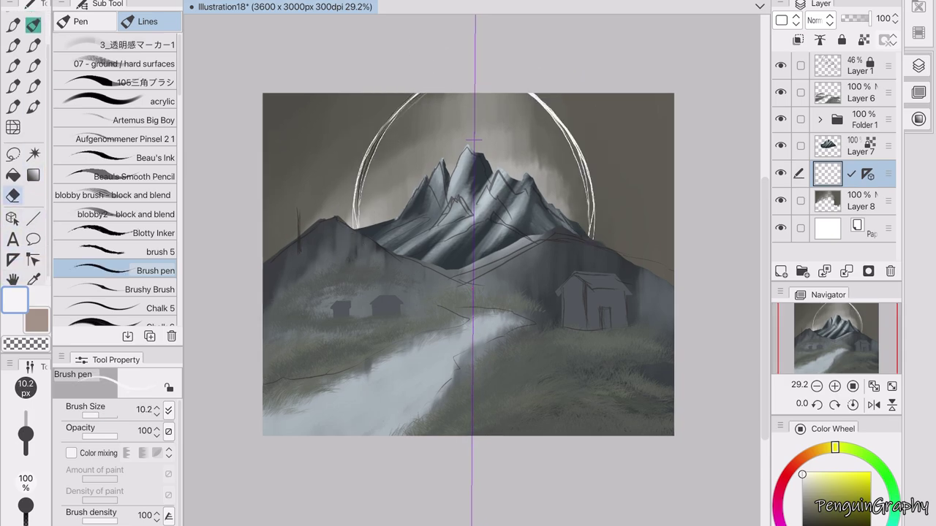
pyautogui.click(110, 76)
pyautogui.click(441, 76)
pyautogui.press('u')
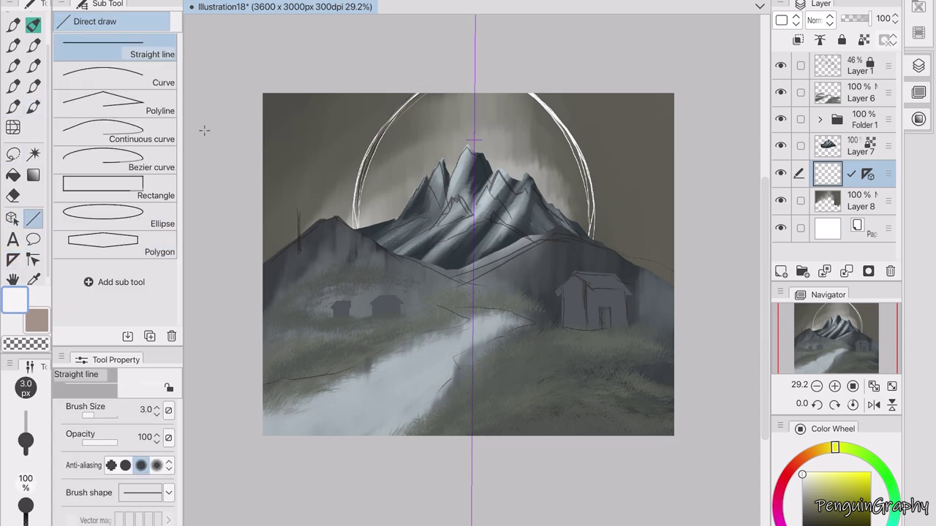
pyautogui.click(103, 216)
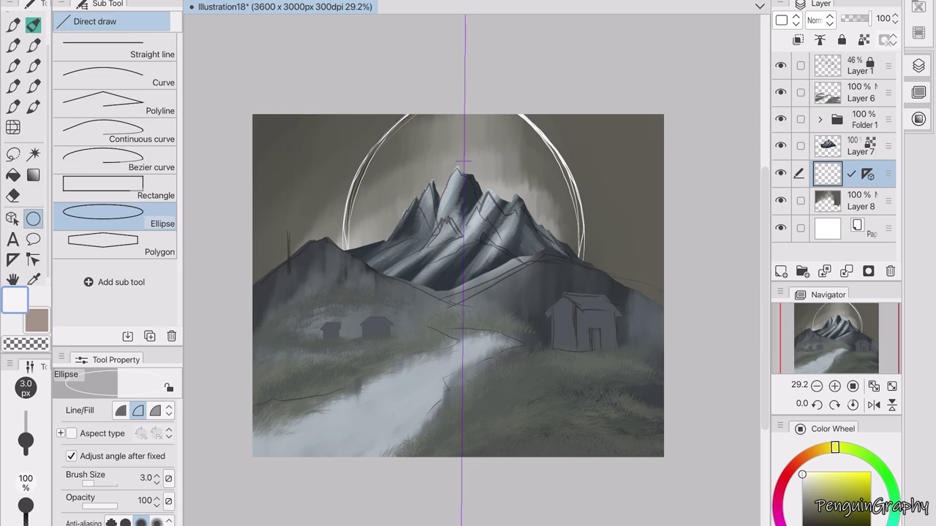
# Step: Thicken the symmetrical white ring around the mountains with the acrylic brush at size 59.1
pyautogui.press('b')
pyautogui.press('p')
pyautogui.moveTo(399, 117); pyautogui.dragTo(342, 241)
pyautogui.moveTo(463, 161); pyautogui.dragTo(407, 82)
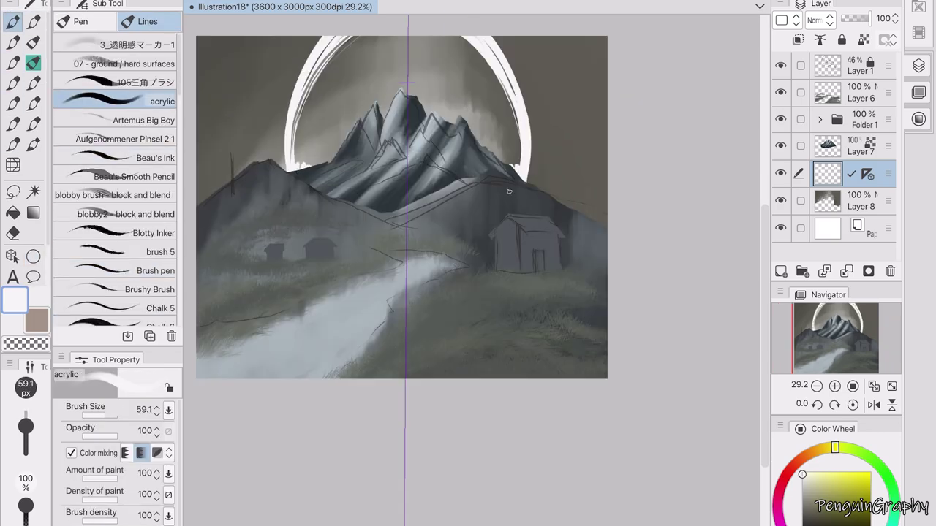
pyautogui.moveTo(362, 37)
pyautogui.mouseDown()
pyautogui.moveTo(338, 45)
pyautogui.moveTo(300, 168)
pyautogui.mouseUp()
# Step: Enlarge the acrylic brush to 114.4 and fill the ring's interior solid white behind the mountains
pyautogui.press(']')
pyautogui.press(']')
pyautogui.press(']')
pyautogui.moveTo(391, 40)
pyautogui.mouseDown()
pyautogui.moveTo(402, 86)
pyautogui.moveTo(492, 115)
pyautogui.mouseUp()
pyautogui.scroll(-2, 737, 201)
pyautogui.moveTo(738, 201); pyautogui.dragTo(808, 381)
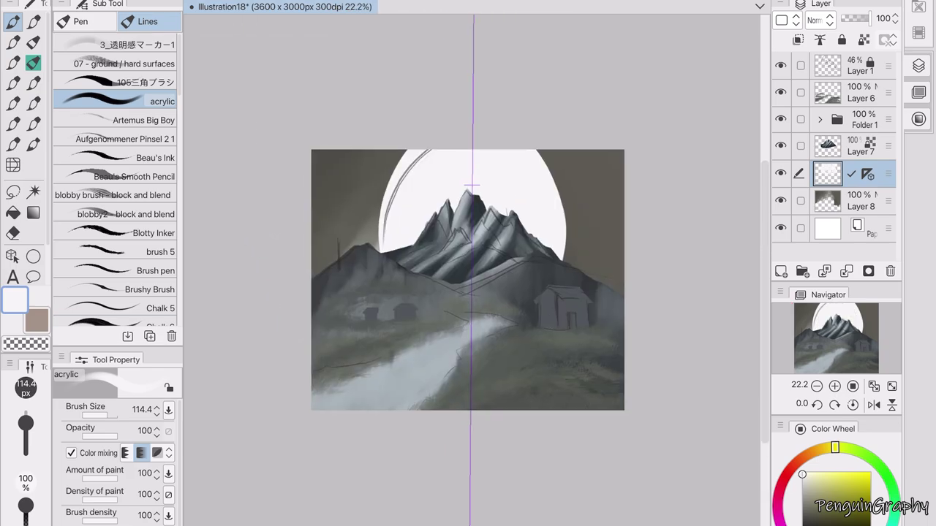
# Step: Remove the symmetrical ruler from Layer 9 and reshape the white disc with Free Transform, making it wider and shorter
pyautogui.hotkey('ctrl', 't')
pyautogui.click(537, 206)
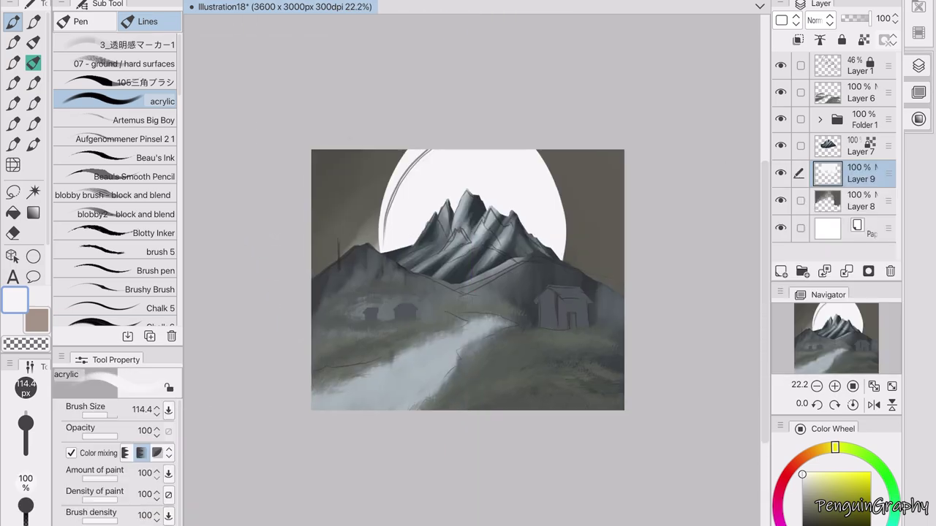
pyautogui.hotkey('ctrl', 't')
pyautogui.click(139, 431)
pyautogui.click(141, 497)
pyautogui.moveTo(559, 286); pyautogui.dragTo(568, 286)
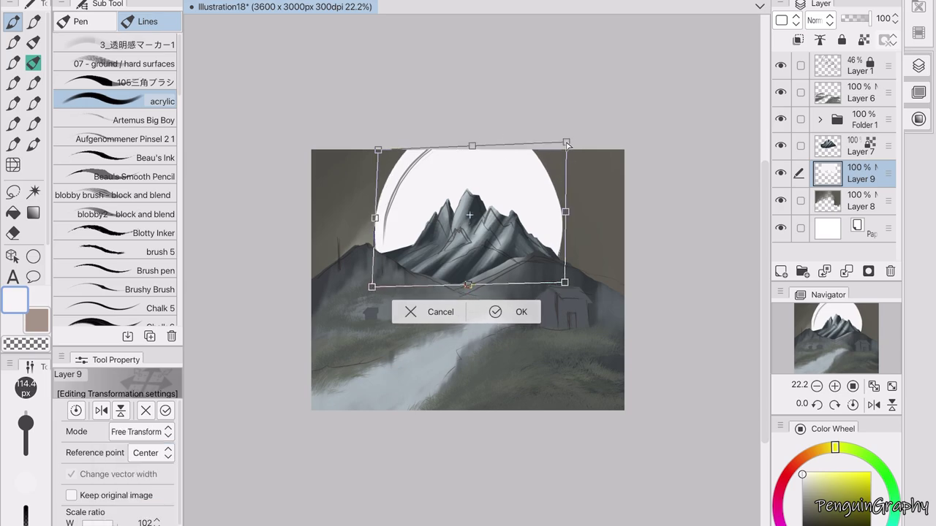
pyautogui.moveTo(560, 150); pyautogui.dragTo(571, 141)
pyautogui.moveTo(471, 288); pyautogui.dragTo(470, 276)
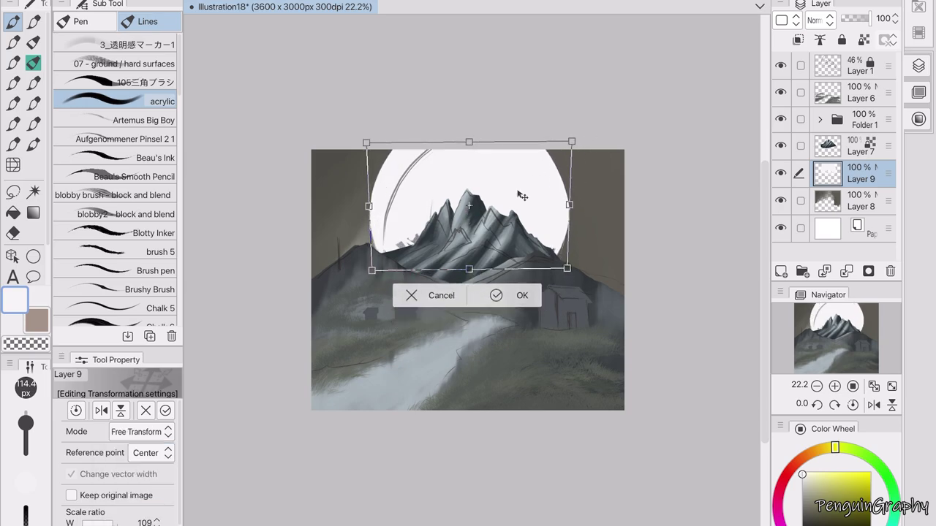
pyautogui.press('p')
pyautogui.click(536, 205)
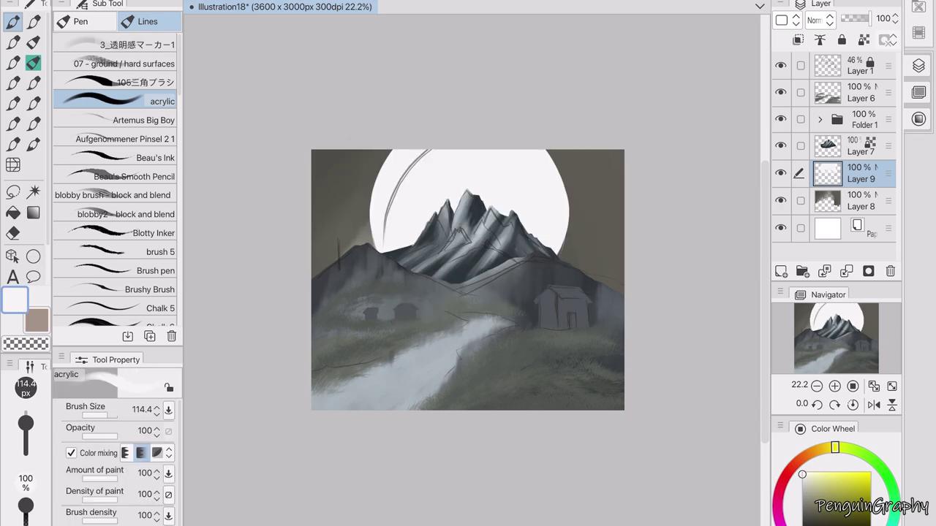
# Step: Trim the white disc's lower edges with the Hard 2 eraser at size 15.8 and save the file
pyautogui.press('e')
pyautogui.scroll(4, 598, 278)
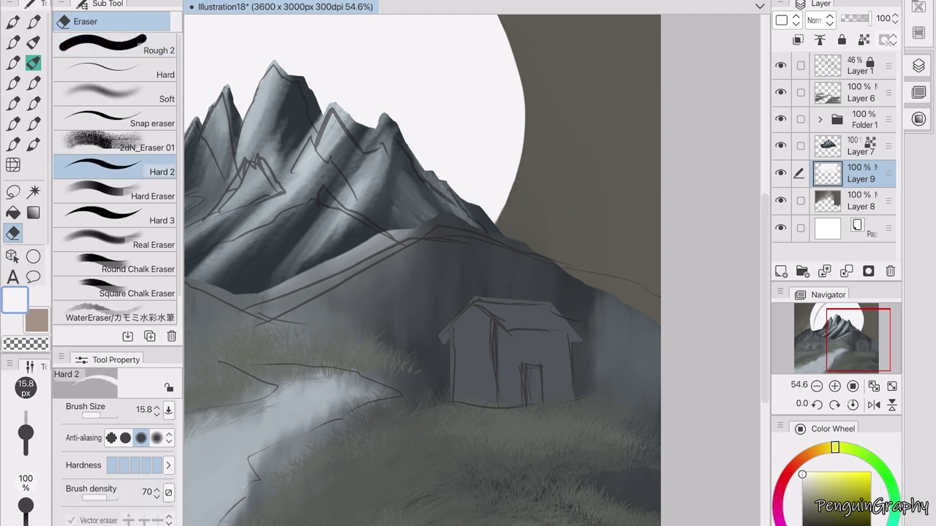
pyautogui.scroll(2, 472, 270)
pyautogui.hotkey('ctrl', 's')
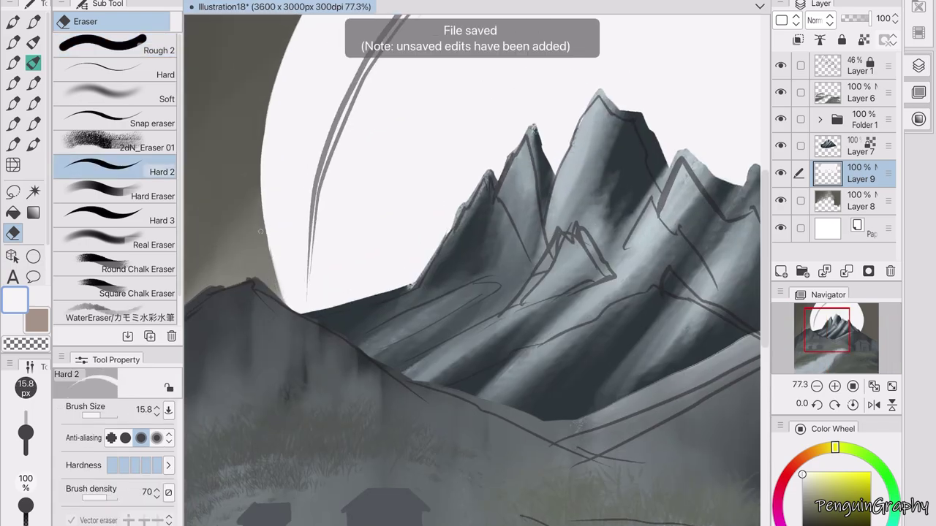
pyautogui.scroll(2, 600, 313)
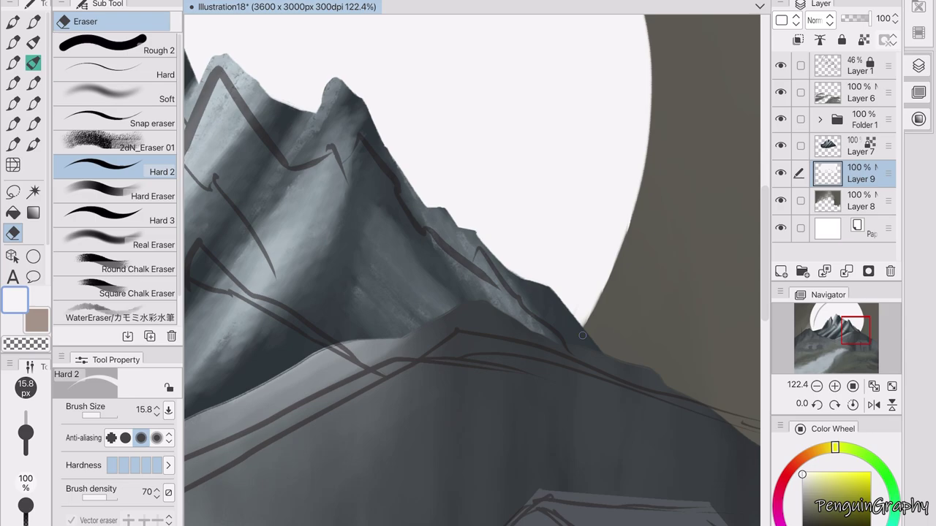
# Step: Hide the sketch on Layer 1
pyautogui.scroll(-3, 582, 335)
pyautogui.scroll(-1, 464, 231)
pyautogui.click(780, 65)
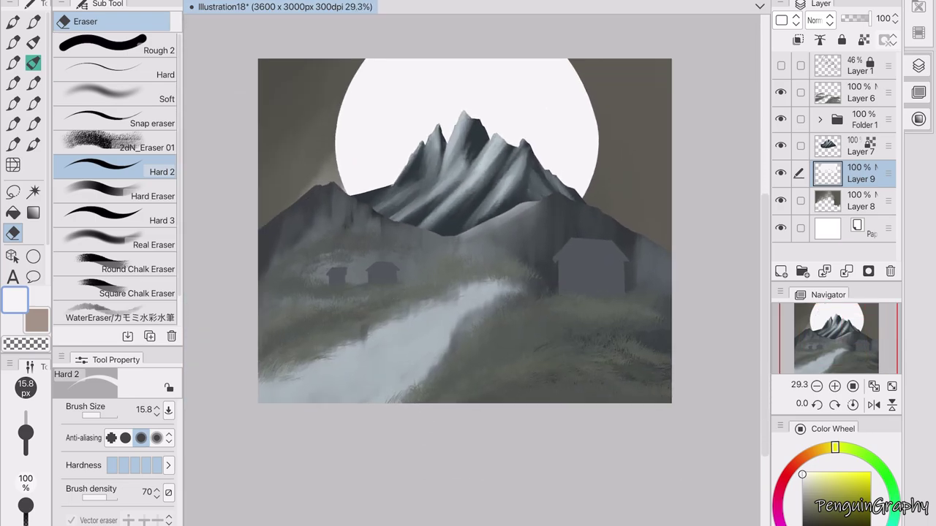
pyautogui.scroll(1, 472, 294)
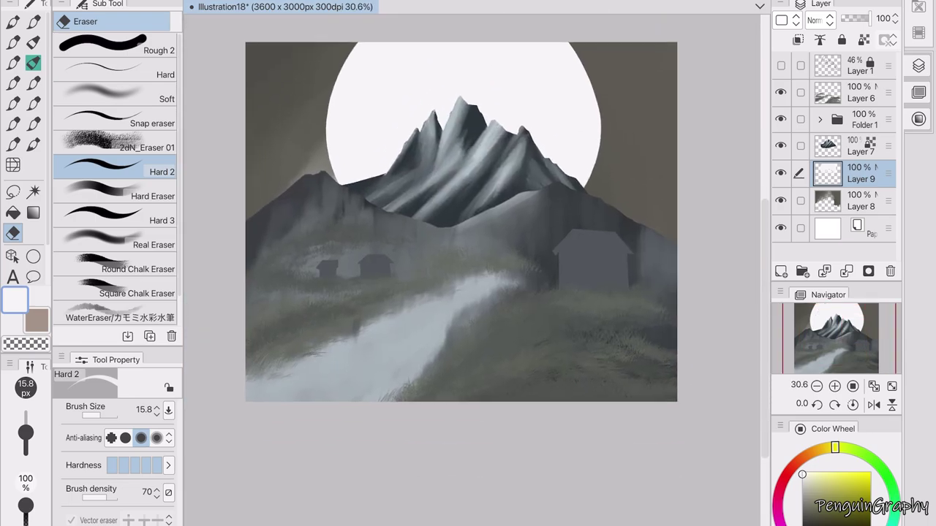
# Step: Lock transparent pixels on Layer 9 and paint grey patches over the moon with Hair Brush - Lock 07 at size 275.9
pyautogui.press('j')
pyautogui.scroll(-1, 472, 295)
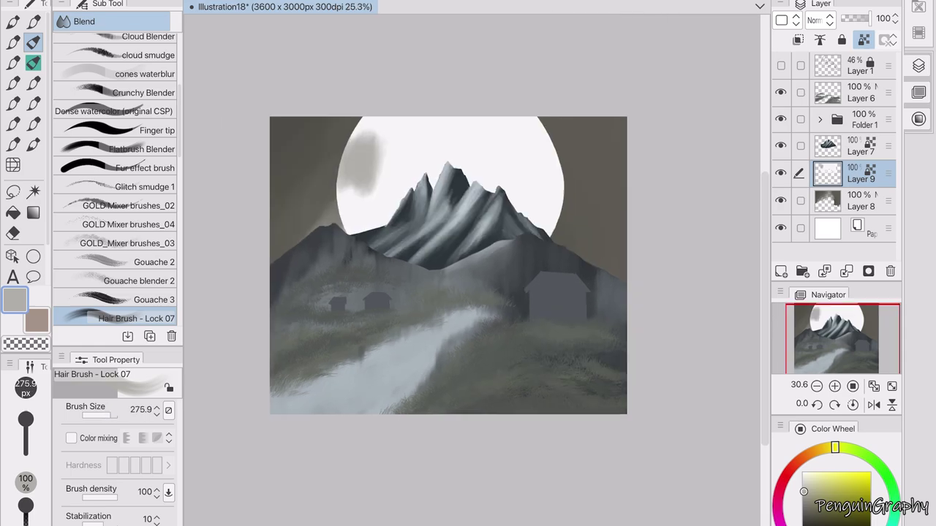
pyautogui.moveTo(388, 146)
pyautogui.mouseDown()
pyautogui.moveTo(548, 157)
pyautogui.moveTo(523, 163)
pyautogui.moveTo(548, 197)
pyautogui.mouseUp()
pyautogui.moveTo(380, 212)
pyautogui.mouseDown()
pyautogui.moveTo(398, 136)
pyautogui.moveTo(373, 161)
pyautogui.mouseUp()
# Step: Blend the moon's grey patches into soft vertical streaks with TREEBARK SOFTER/BOUNCE LIGHT at size 73.7
pyautogui.press('b')
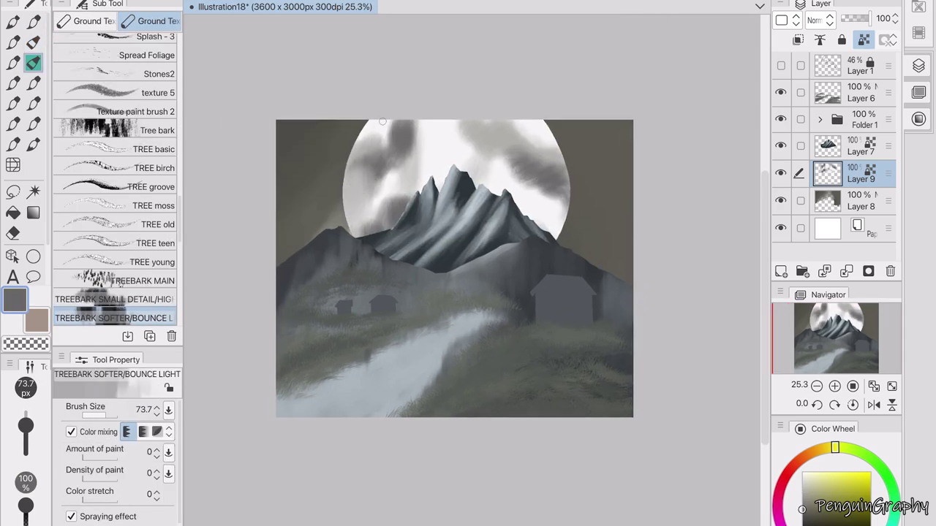
pyautogui.moveTo(395, 124); pyautogui.dragTo(369, 219)
pyautogui.moveTo(362, 124); pyautogui.dragTo(359, 219)
pyautogui.moveTo(541, 219); pyautogui.dragTo(513, 128)
pyautogui.moveTo(424, 123); pyautogui.dragTo(373, 180)
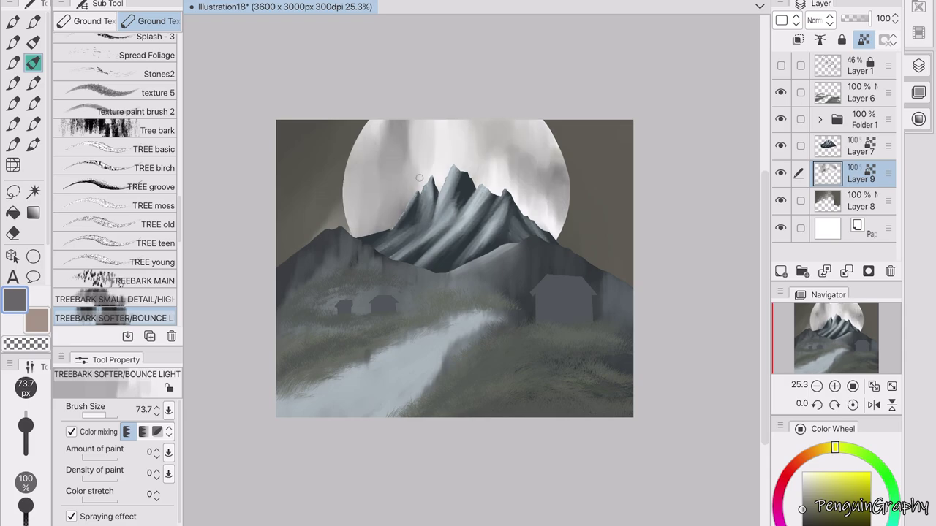
pyautogui.moveTo(559, 146); pyautogui.dragTo(544, 234)
# Step: Soften the moon's edges with the Daub brush at 73.7 and smooth its interior at size 275.9
pyautogui.press('p')
pyautogui.press('p')
pyautogui.press('p')
pyautogui.press('p')
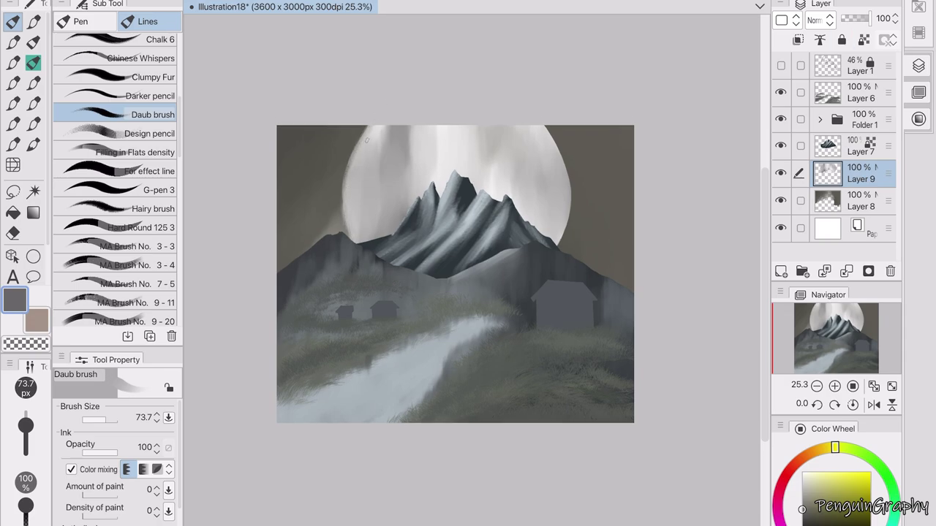
pyautogui.scroll(4, 552, 251)
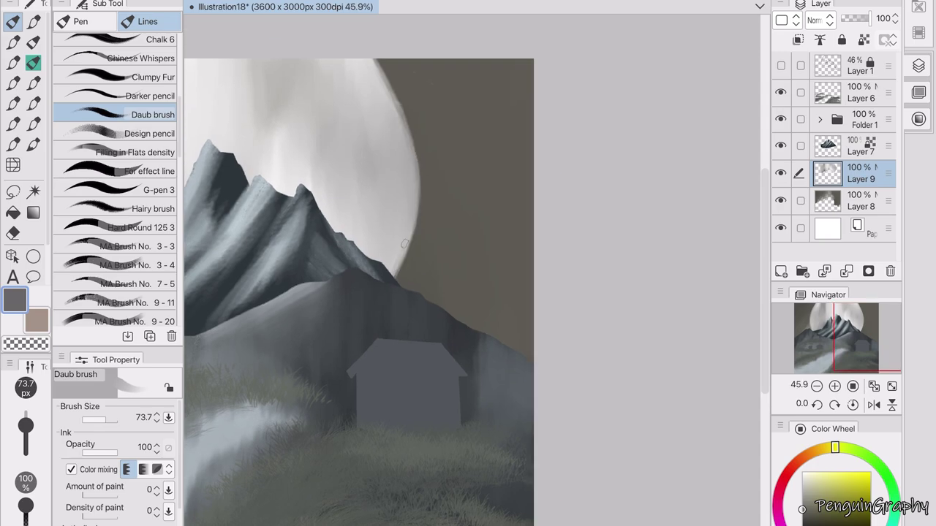
pyautogui.scroll(-3, 400, 178)
pyautogui.moveTo(411, 102); pyautogui.dragTo(443, 183)
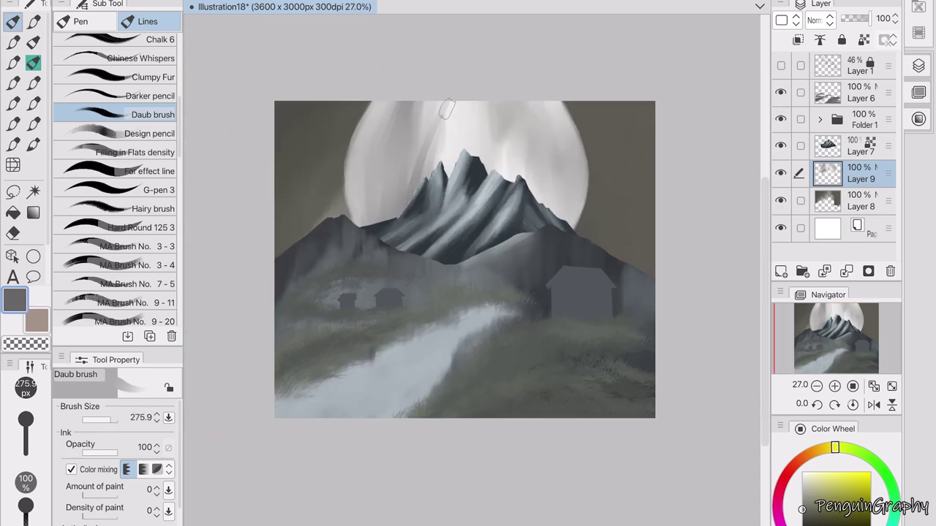
pyautogui.moveTo(438, 118)
pyautogui.mouseDown()
pyautogui.moveTo(455, 174)
pyautogui.moveTo(437, 178)
pyautogui.mouseUp()
# Step: Stamp round grey craters on the moon with the Round watercolor brush and blend them in with Hair Brush - Lock 07
pyautogui.press('b')
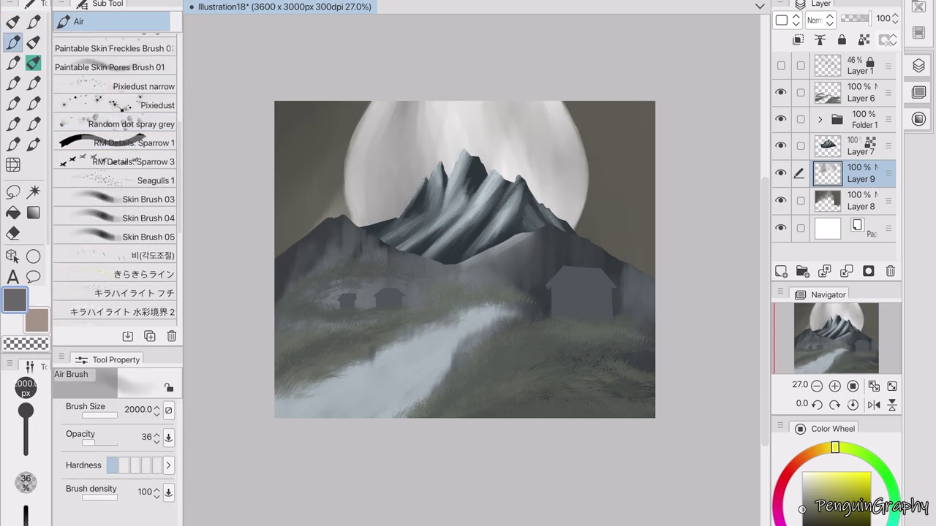
pyautogui.click(132, 124)
pyautogui.scroll(-3, 115, 183)
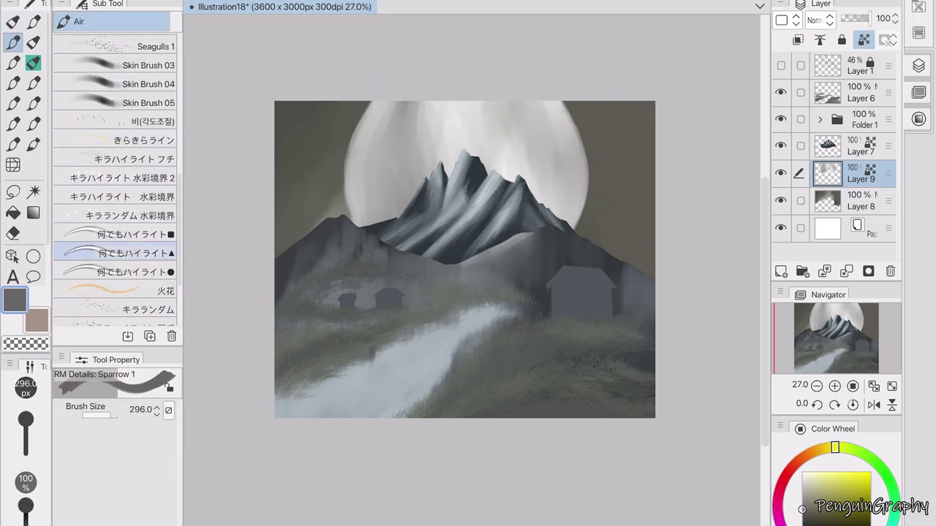
pyautogui.scroll(8, 114, 183)
pyautogui.click(130, 44)
pyautogui.click(386, 183)
pyautogui.click(528, 156)
pyautogui.click(458, 117)
pyautogui.click(402, 110)
pyautogui.keyDown('alt'); pyautogui.click(409, 128); pyautogui.keyUp('alt')
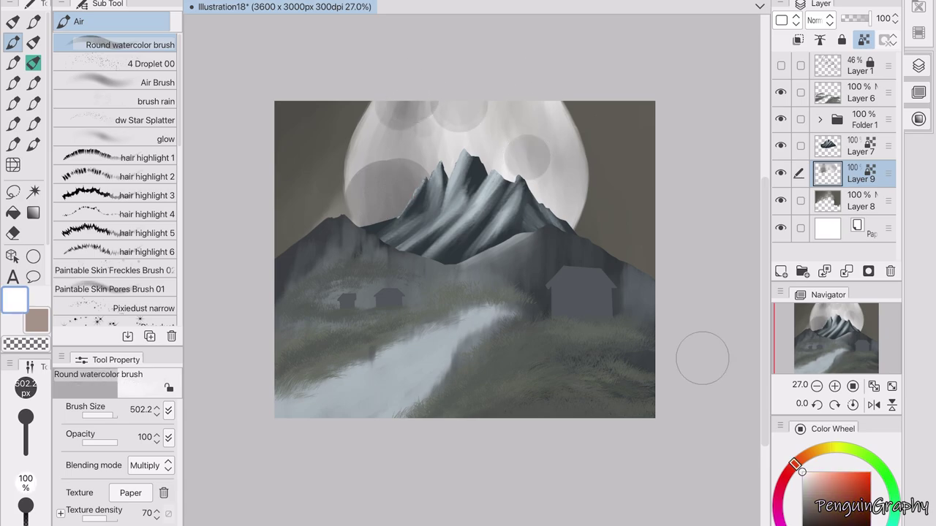
pyautogui.click(864, 40)
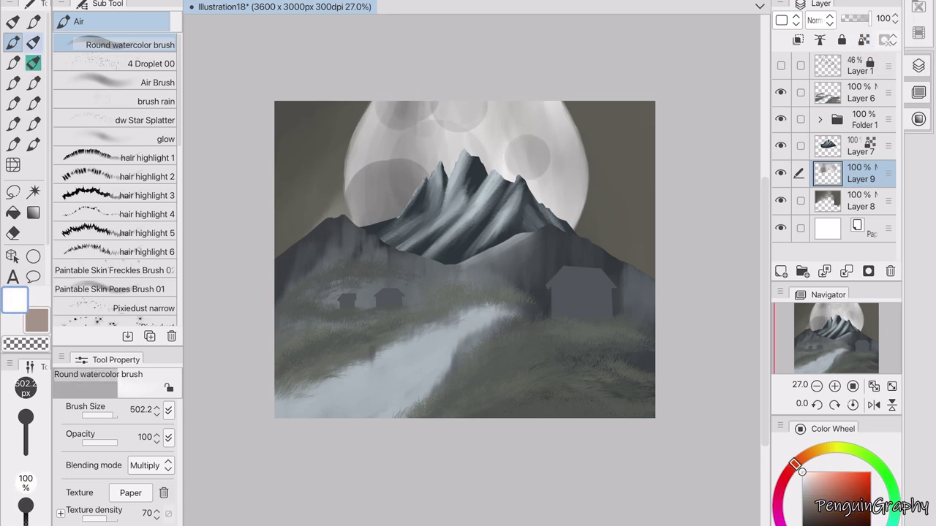
pyautogui.press('j')
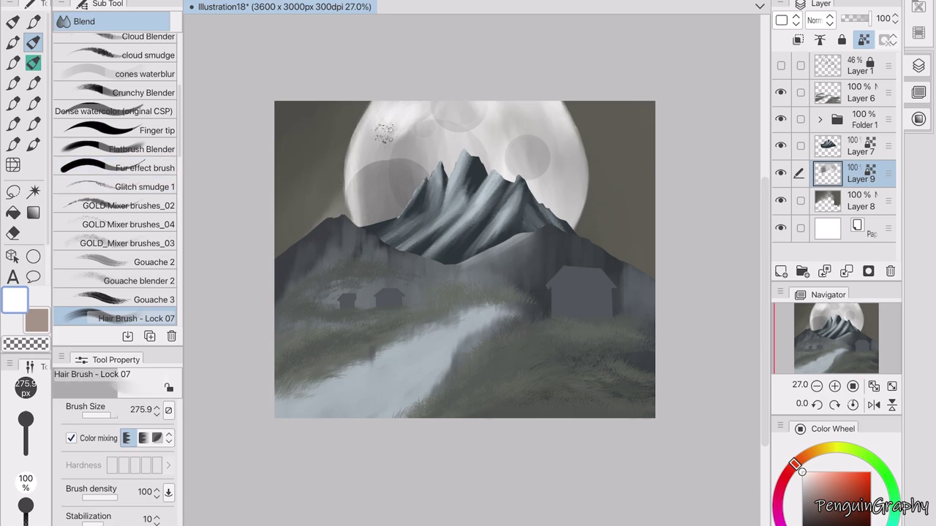
# Step: Paint dark brown patches across the moon with GOLD_Mixer brushes_03 and soften them with the Flatbrush Blender
pyautogui.click(127, 243)
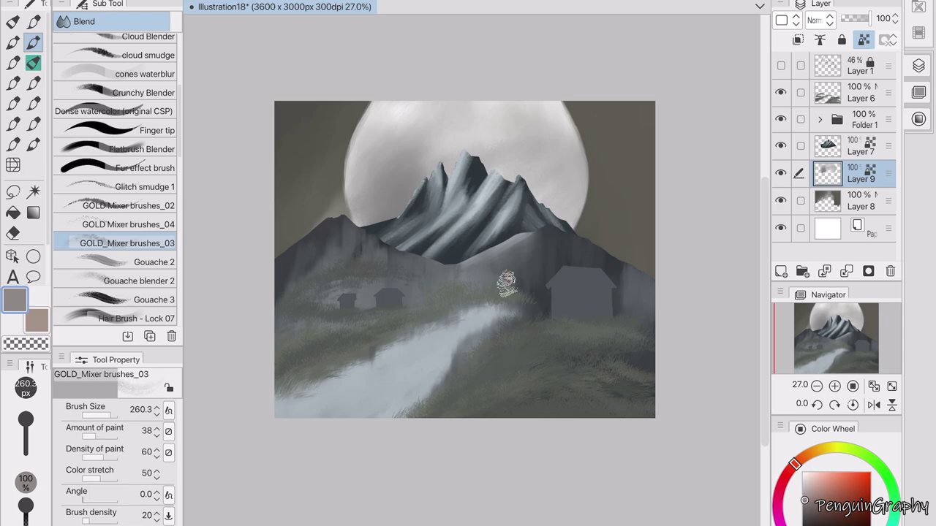
pyautogui.moveTo(494, 152)
pyautogui.mouseDown()
pyautogui.moveTo(424, 190)
pyautogui.moveTo(504, 146)
pyautogui.moveTo(555, 190)
pyautogui.mouseUp()
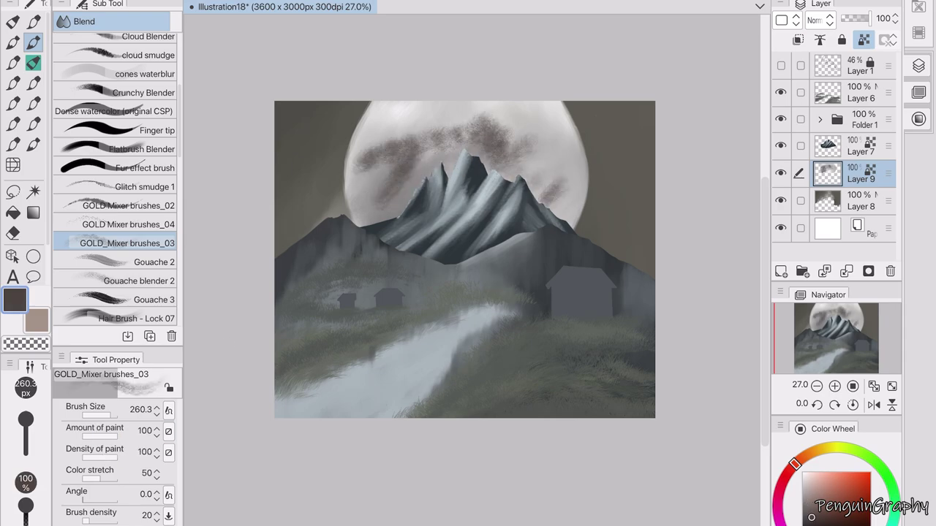
pyautogui.click(142, 149)
pyautogui.moveTo(437, 128)
pyautogui.mouseDown()
pyautogui.moveTo(417, 173)
pyautogui.moveTo(404, 156)
pyautogui.moveTo(506, 125)
pyautogui.moveTo(484, 139)
pyautogui.mouseUp()
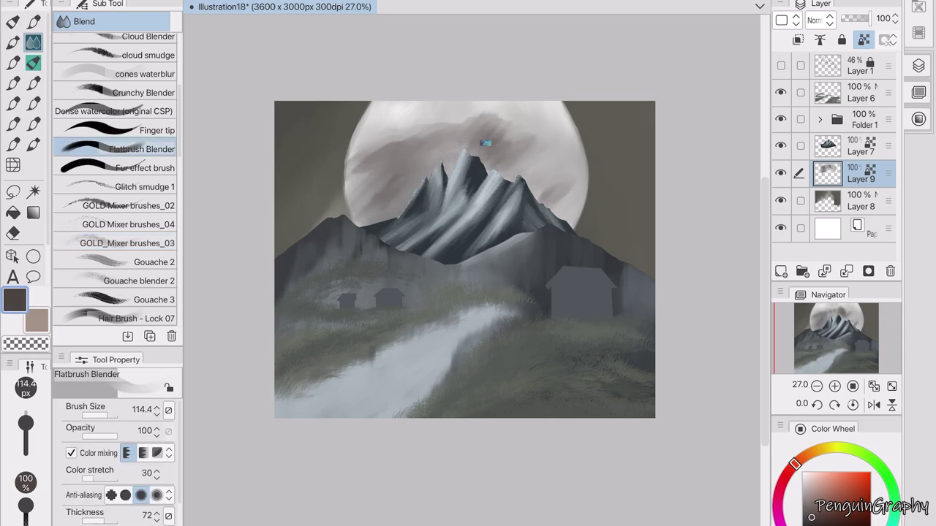
# Step: Work the brownish tone across the moon and along its edges with TREEBARK MAIN at size 250
pyautogui.press('b')
pyautogui.moveTo(426, 133)
pyautogui.mouseDown()
pyautogui.moveTo(505, 124)
pyautogui.moveTo(533, 168)
pyautogui.moveTo(409, 124)
pyautogui.moveTo(571, 170)
pyautogui.moveTo(403, 81)
pyautogui.moveTo(564, 195)
pyautogui.moveTo(415, 82)
pyautogui.moveTo(356, 205)
pyautogui.mouseUp()
pyautogui.moveTo(563, 109); pyautogui.dragTo(614, 215)
# Step: Switch to white, enable color mixing for TREEBARK MAIN, and brush blended light streaks across the moon
pyautogui.press('c')
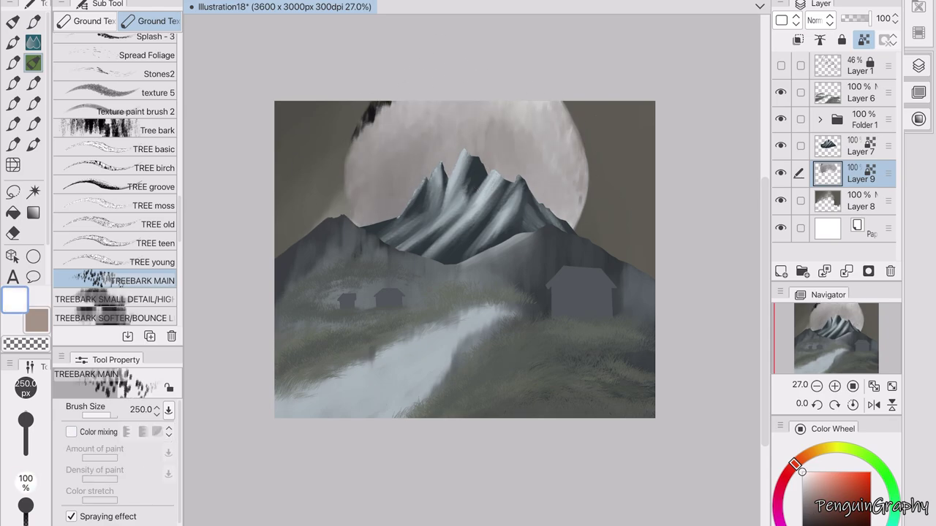
pyautogui.moveTo(395, 106); pyautogui.dragTo(359, 142)
pyautogui.click(70, 431)
pyautogui.moveTo(351, 110); pyautogui.dragTo(329, 228)
pyautogui.moveTo(365, 146)
pyautogui.mouseDown()
pyautogui.moveTo(539, 83)
pyautogui.moveTo(577, 161)
pyautogui.mouseUp()
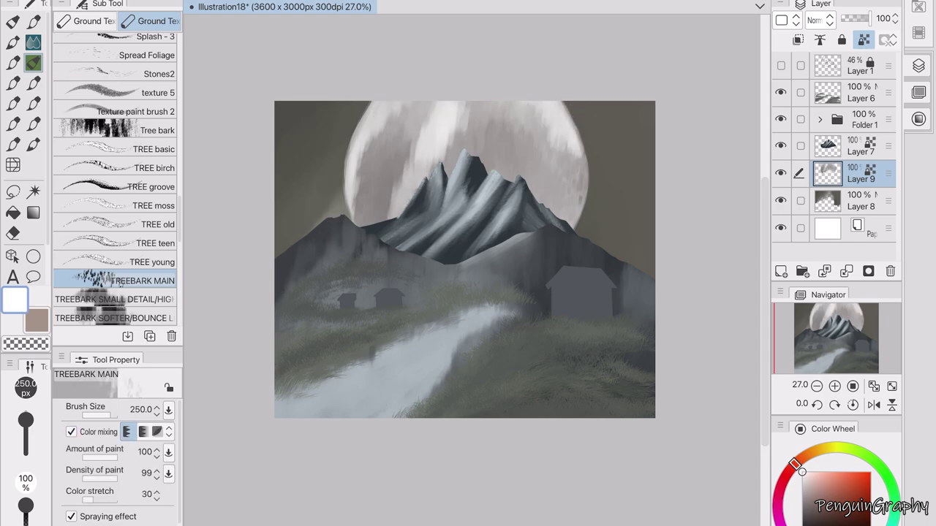
pyautogui.moveTo(395, 94)
pyautogui.mouseDown()
pyautogui.moveTo(357, 212)
pyautogui.moveTo(383, 236)
pyautogui.moveTo(475, 105)
pyautogui.moveTo(585, 219)
pyautogui.mouseUp()
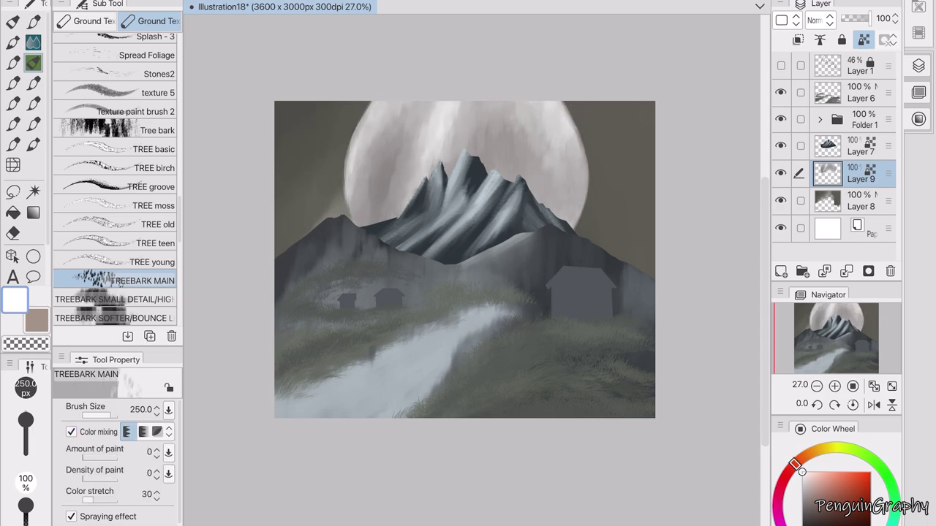
# Step: Narrow the moon on Layer 9 with Free Transform by pulling its right edge inward
pyautogui.hotkey('ctrl', 't')
pyautogui.press('Escape')
pyautogui.hotkey('ctrl', 't')
pyautogui.click(139, 432)
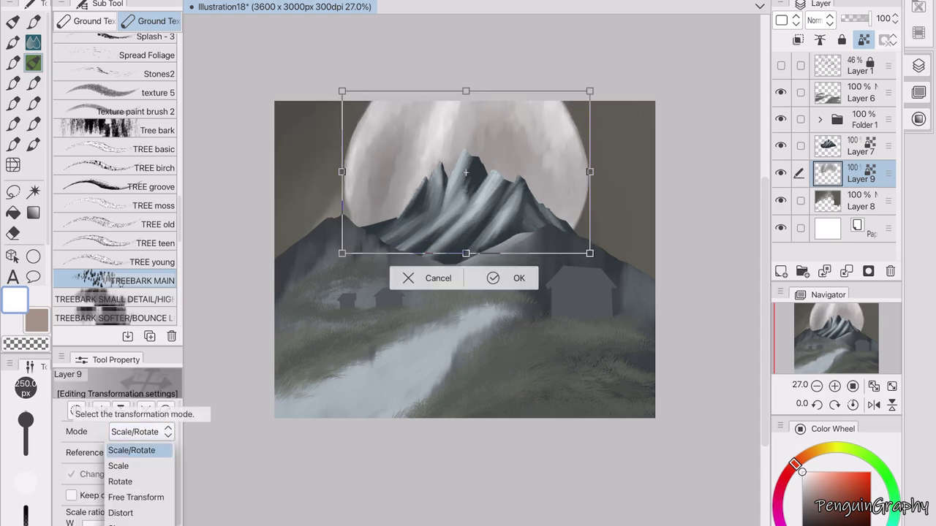
pyautogui.click(136, 497)
pyautogui.moveTo(589, 172); pyautogui.dragTo(570, 172)
pyautogui.press('Return')
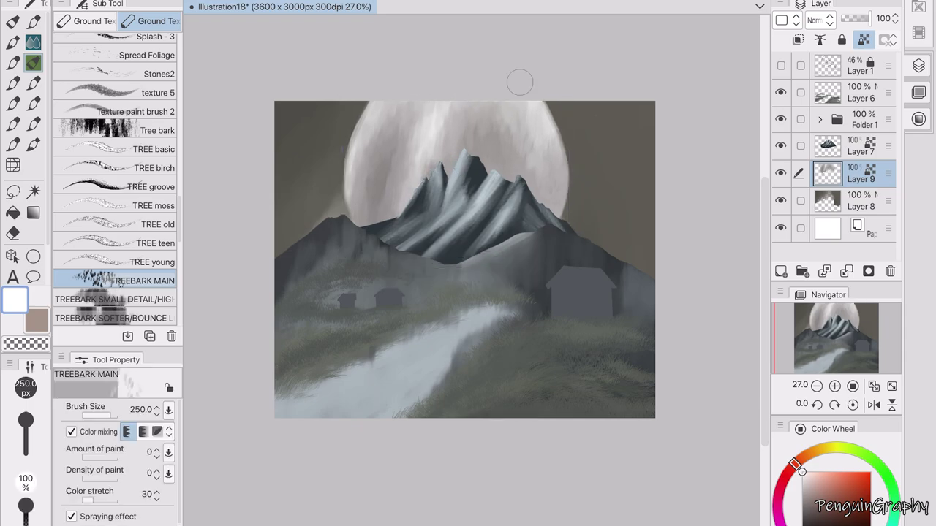
# Step: Refine the moon's right edge on Layer 9 with the Daub brush at size 19.7
pyautogui.scroll(5, 603, 119)
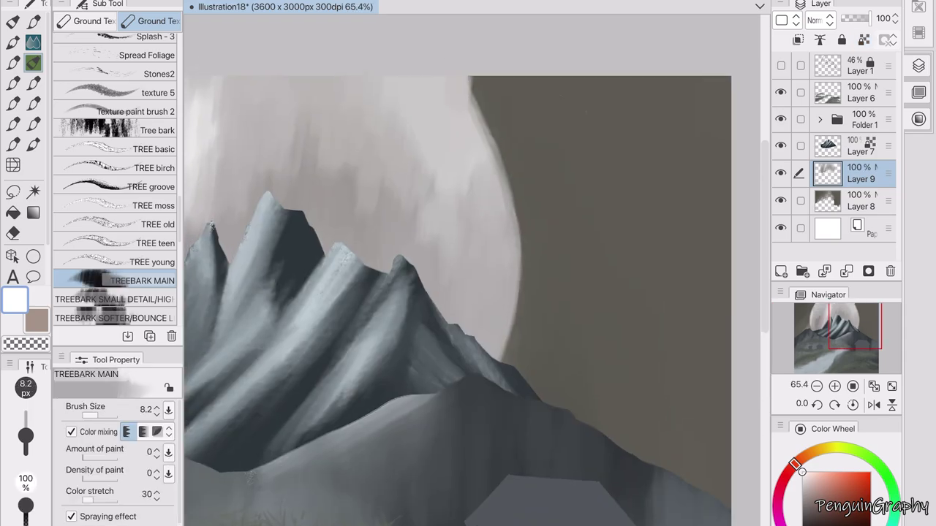
pyautogui.press('p')
pyautogui.moveTo(440, 70); pyautogui.dragTo(472, 294)
pyautogui.scroll(-3, 299, 119)
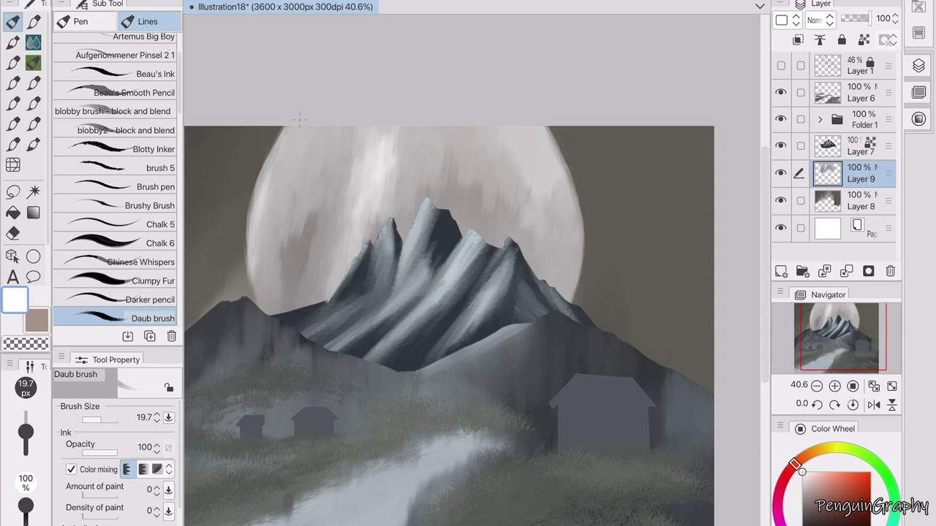
# Step: Brighten the moon on Layer 9 with a Brightness/Contrast tonal correction
pyautogui.scroll(-2, 558, 161)
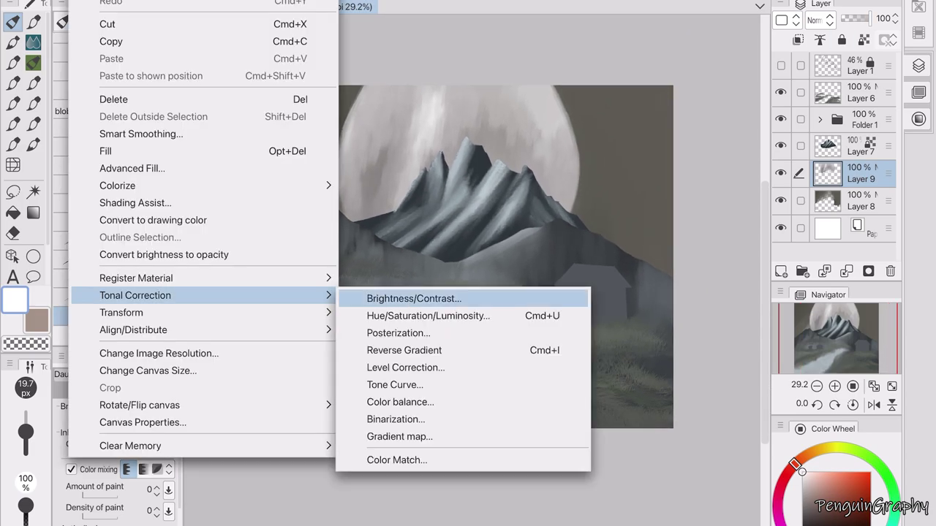
pyautogui.click(410, 299)
pyautogui.press('Return')
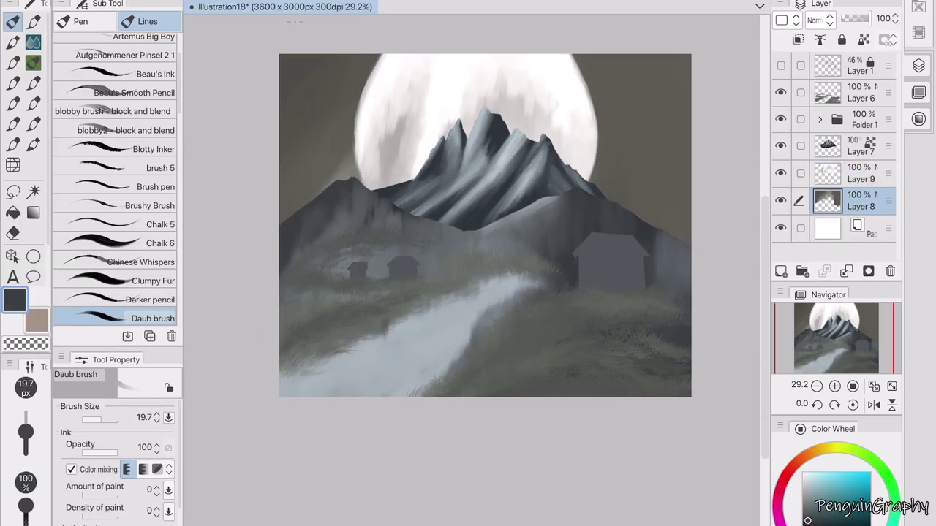
# Step: Brush soft vertical light streaks into the sky on both sides of the moon on Layer 8, using TREEBARK MAIN at size 142.6
pyautogui.click(71, 470)
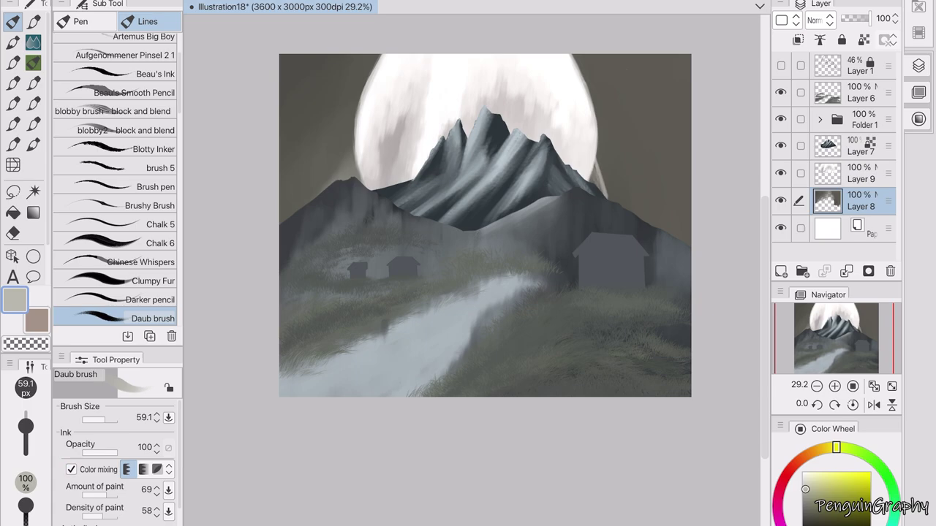
pyautogui.press('j')
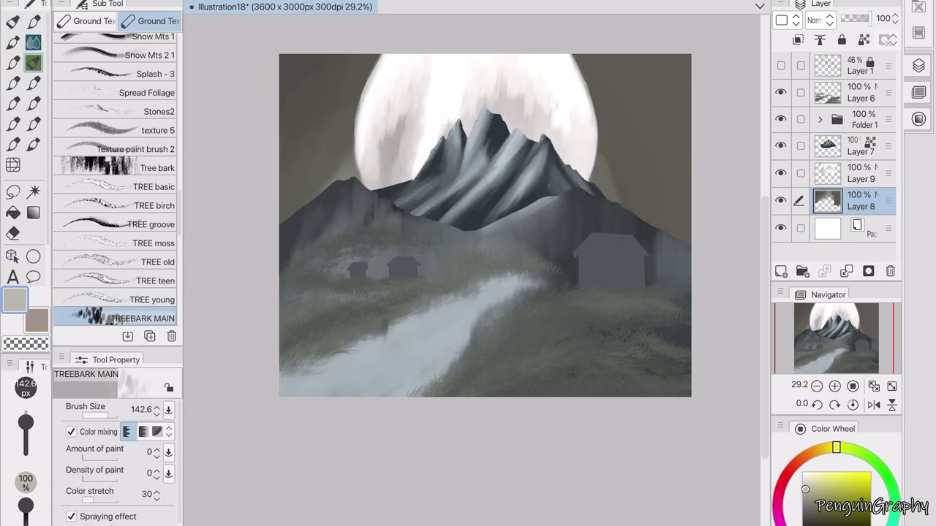
pyautogui.moveTo(322, 201); pyautogui.dragTo(336, 128)
pyautogui.moveTo(344, 186); pyautogui.dragTo(347, 114)
pyautogui.moveTo(606, 208)
pyautogui.mouseDown()
pyautogui.moveTo(596, 149)
pyautogui.moveTo(610, 135)
pyautogui.mouseUp()
# Step: Add a new layer above Layer 8 and choose a muted teal drawing color
pyautogui.hotkey('ctrl', 'shift', 'n')
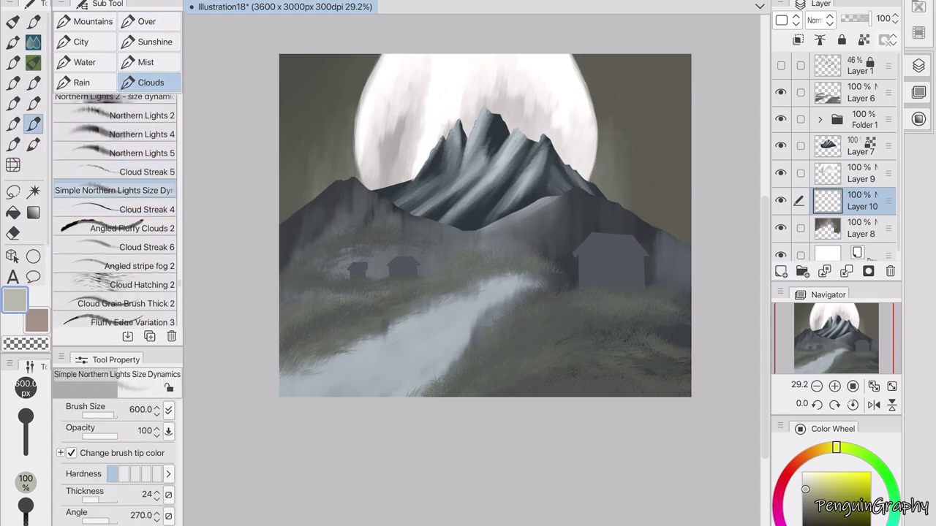
pyautogui.moveTo(835, 447); pyautogui.dragTo(894, 497)
pyautogui.click(812, 492)
# Step: Try teal sky strokes with the Simple Northern Lights Size Dynamics and Northern Lights 2 brushes
pyautogui.moveTo(343, 49); pyautogui.dragTo(356, 33)
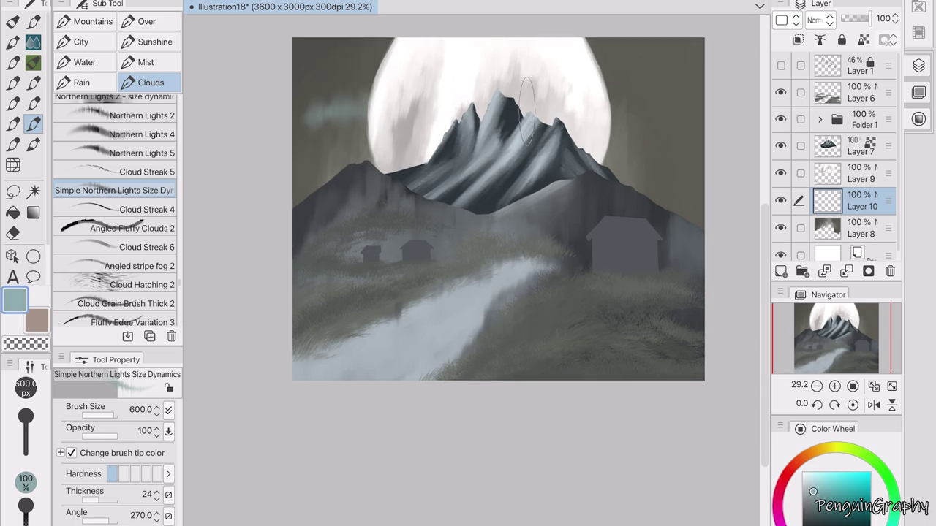
pyautogui.click(117, 115)
pyautogui.moveTo(300, 95); pyautogui.dragTo(695, 81)
pyautogui.moveTo(300, 66); pyautogui.dragTo(702, 73)
pyautogui.hotkey('ctrl', 'z')
pyautogui.hotkey('ctrl', 'z')
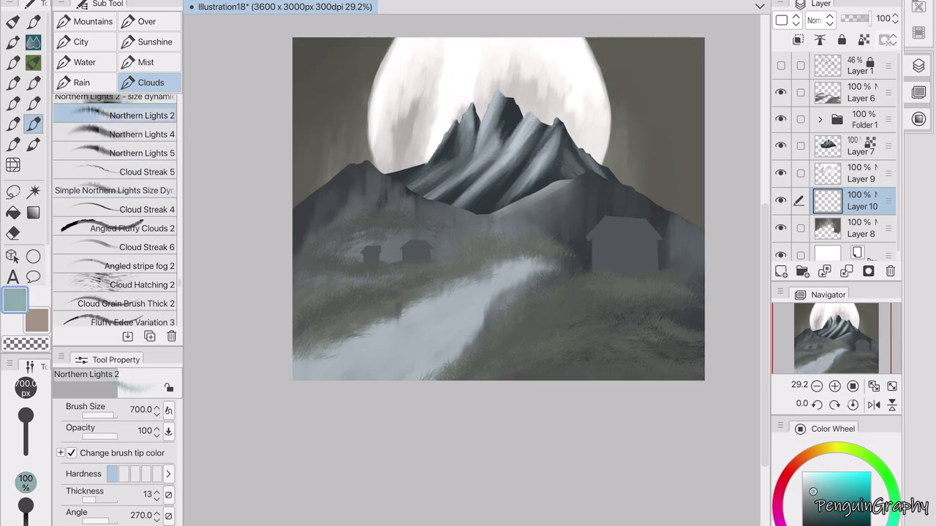
# Step: Paint faint teal vertical streaks across the sky on Layer 10 with Northern Lights 1 at size 2000, and set the layer to Hard light
pyautogui.scroll(-2, 117, 219)
pyautogui.click(117, 151)
pyautogui.scroll(5, 117, 183)
pyautogui.click(139, 170)
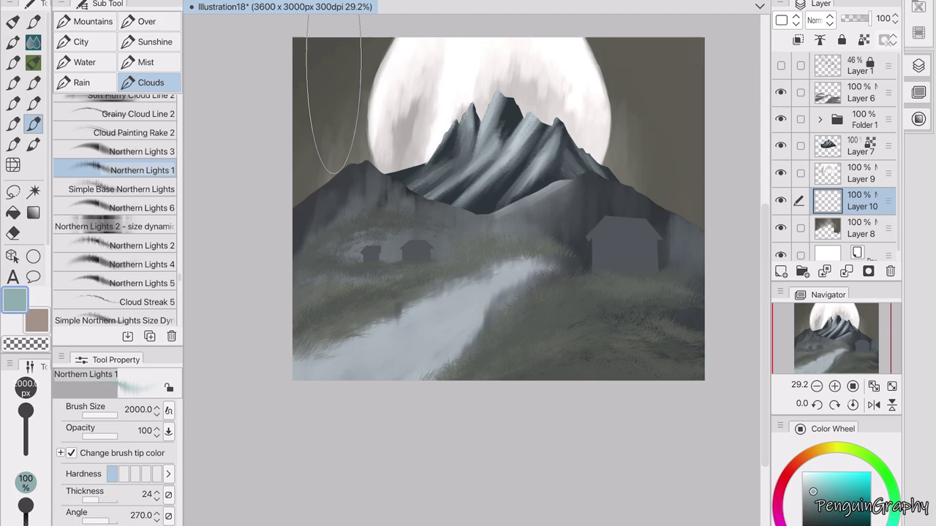
pyautogui.click(813, 20)
pyautogui.click(826, 260)
pyautogui.click(814, 20)
pyautogui.click(826, 295)
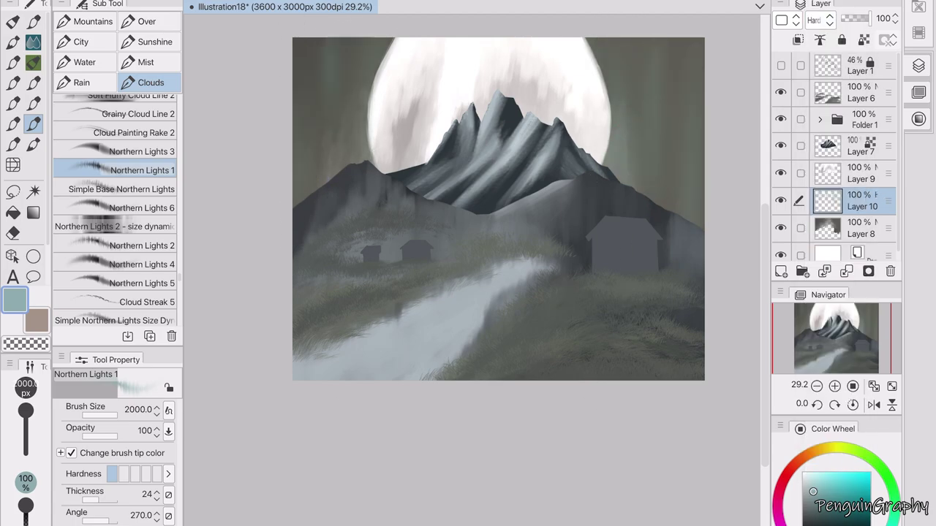
# Step: Darken the scene on a new top layer with a dark Air Brush at size 2000 and opacity 36, and change its blending mode
pyautogui.hotkey('ctrl', 'shift', 'n')
pyautogui.press('b')
pyautogui.moveTo(416, 183); pyautogui.dragTo(734, 276)
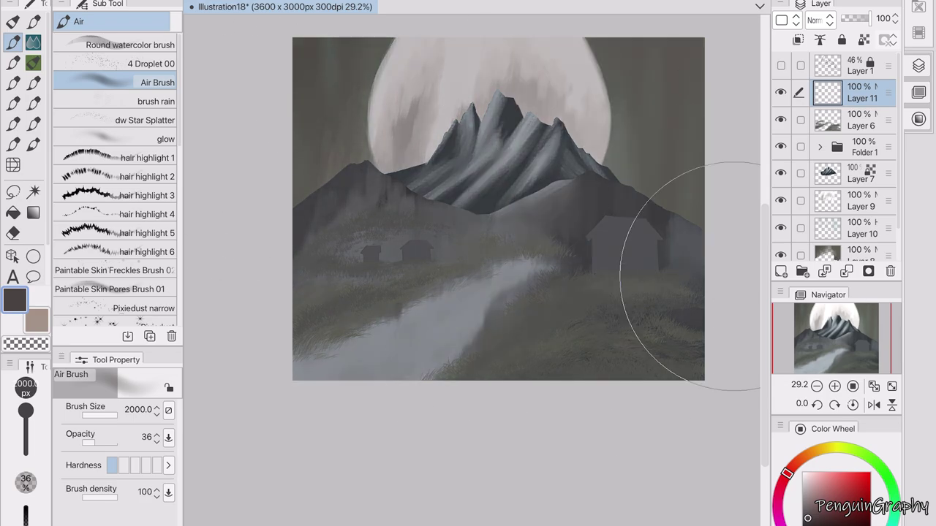
pyautogui.click(814, 20)
pyautogui.click(826, 259)
pyautogui.click(125, 292)
pyautogui.click(612, 412)
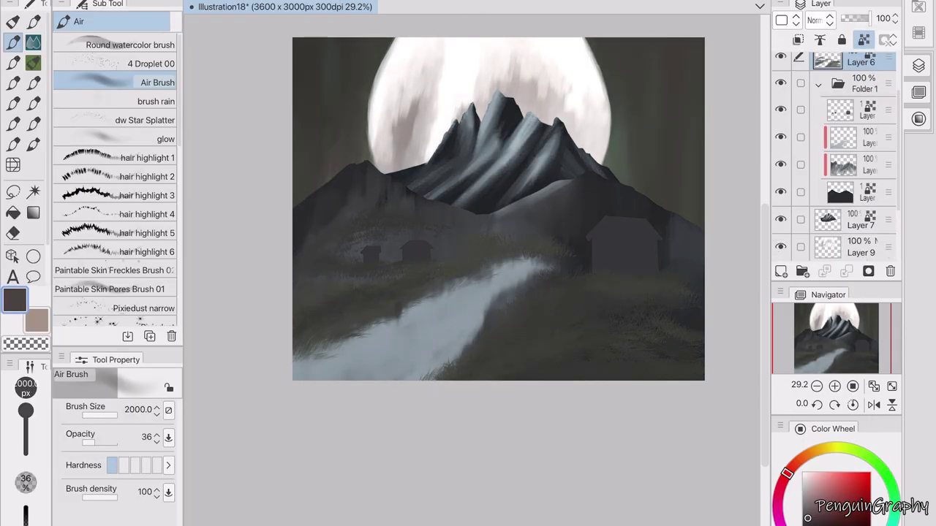
# Step: Desaturate the rocky mountains on Layer 7 with Hue/Saturation/Luminosity
pyautogui.click(860, 173)
pyautogui.press('super+u')
pyautogui.press('Return')
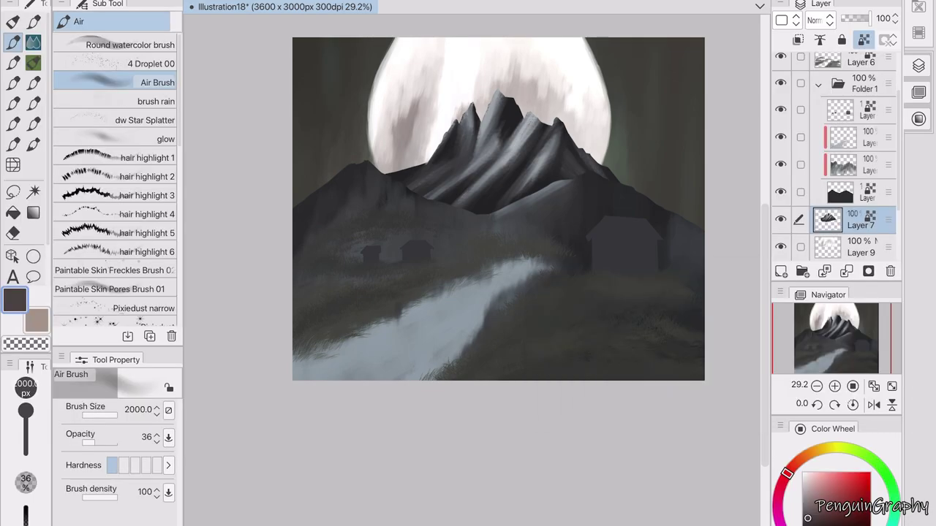
# Step: Brush teal glow over the hills on a new layer above Layer 6 with Northern Lights 1 at size 2000, and change its blending mode
pyautogui.scroll(-2, 833, 161)
pyautogui.click(862, 192)
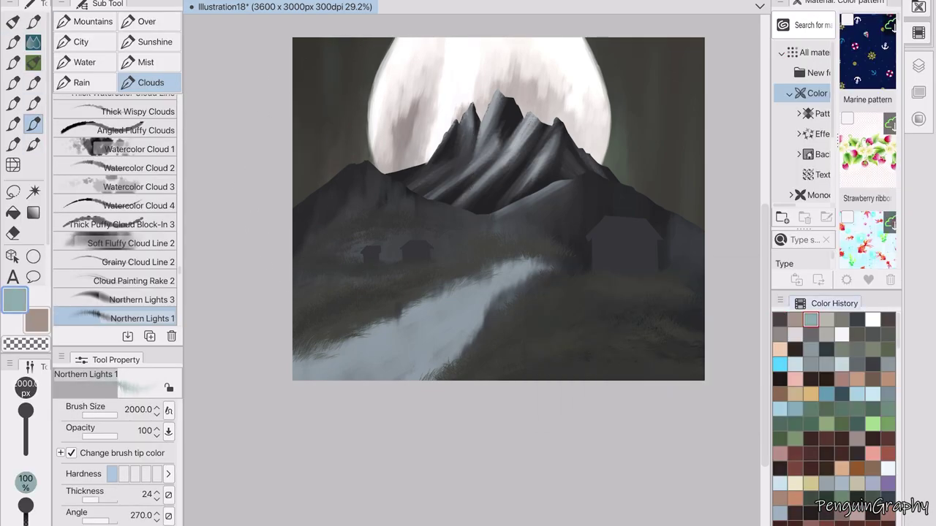
pyautogui.click(840, 410)
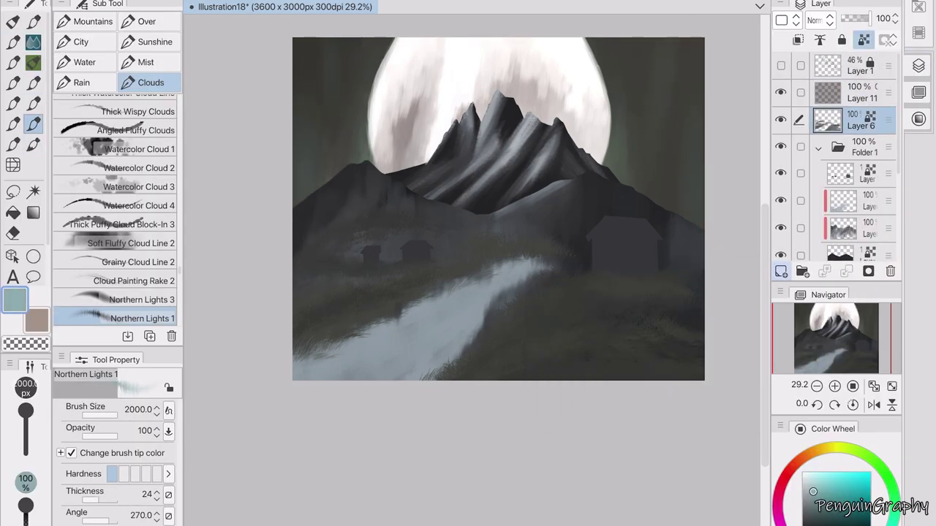
pyautogui.moveTo(472, 448); pyautogui.dragTo(456, 217)
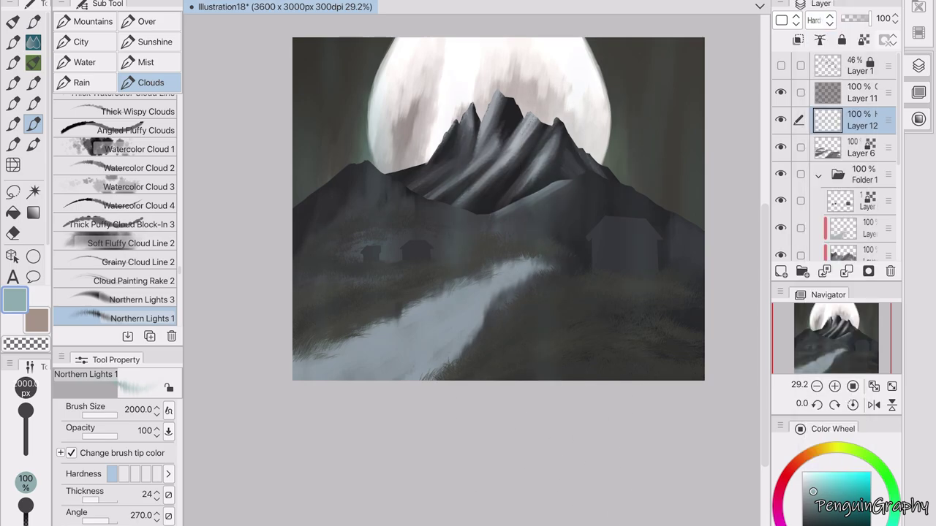
pyautogui.click(812, 20)
pyautogui.click(815, 206)
# Step: Paint green grass on Layer 6 around the small huts and the river's far end with MA Brush No. 16 - 1 at size 177.7
pyautogui.click(861, 147)
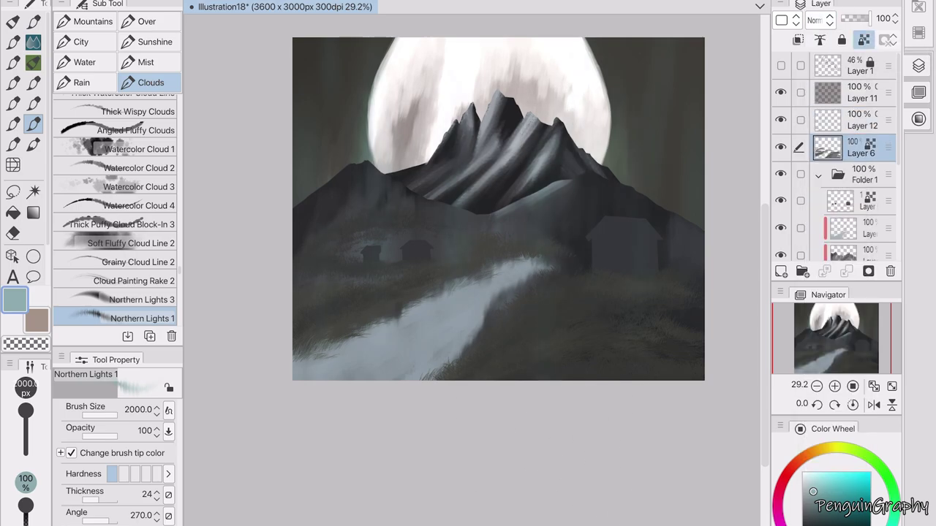
pyautogui.moveTo(851, 449); pyautogui.dragTo(880, 467)
pyautogui.click(819, 497)
pyautogui.click(13, 62)
pyautogui.click(87, 41)
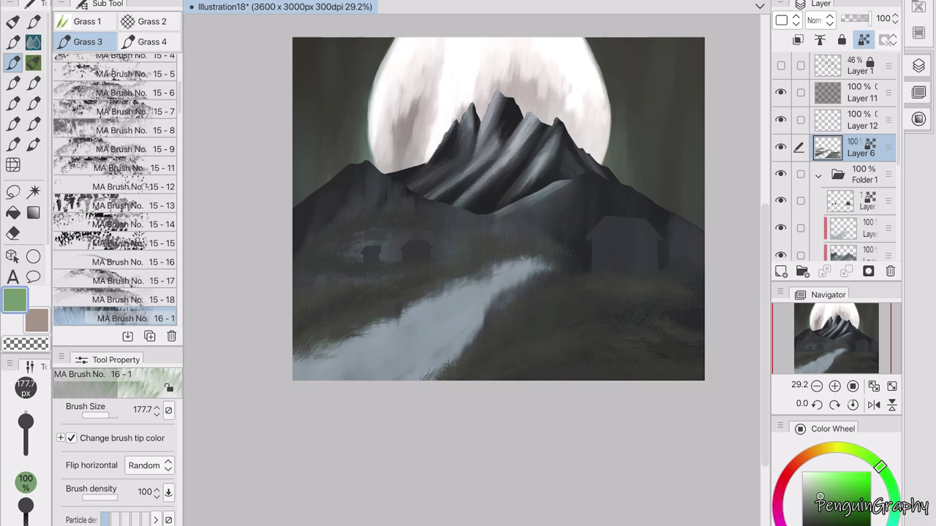
pyautogui.scroll(1, 380, 183)
pyautogui.moveTo(376, 148); pyautogui.dragTo(313, 150)
pyautogui.moveTo(331, 204); pyautogui.dragTo(304, 207)
pyautogui.moveTo(532, 175); pyautogui.dragTo(454, 190)
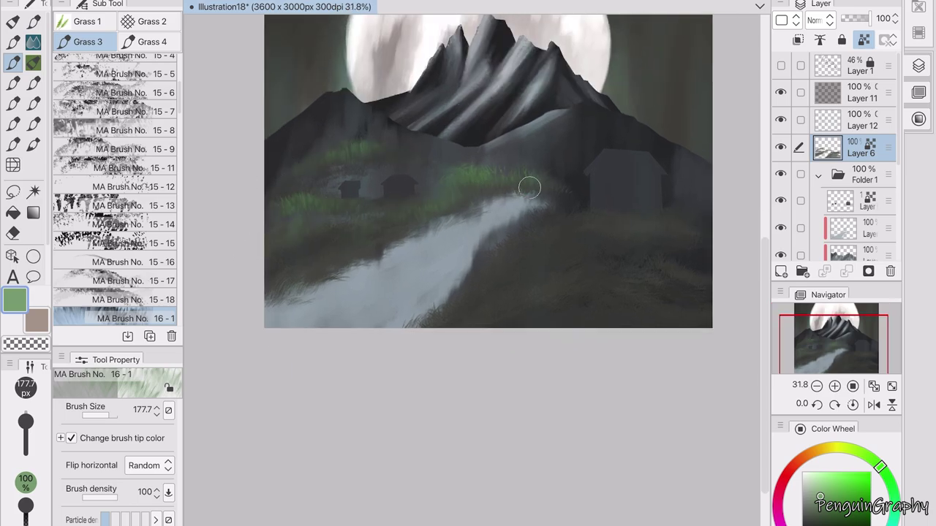
# Step: Extend the green grass along both riverbanks, below the cabin and across the foreground slopes
pyautogui.moveTo(475, 304); pyautogui.dragTo(417, 322)
pyautogui.moveTo(600, 219); pyautogui.dragTo(526, 252)
pyautogui.moveTo(672, 216); pyautogui.dragTo(534, 307)
pyautogui.moveTo(325, 263); pyautogui.dragTo(267, 314)
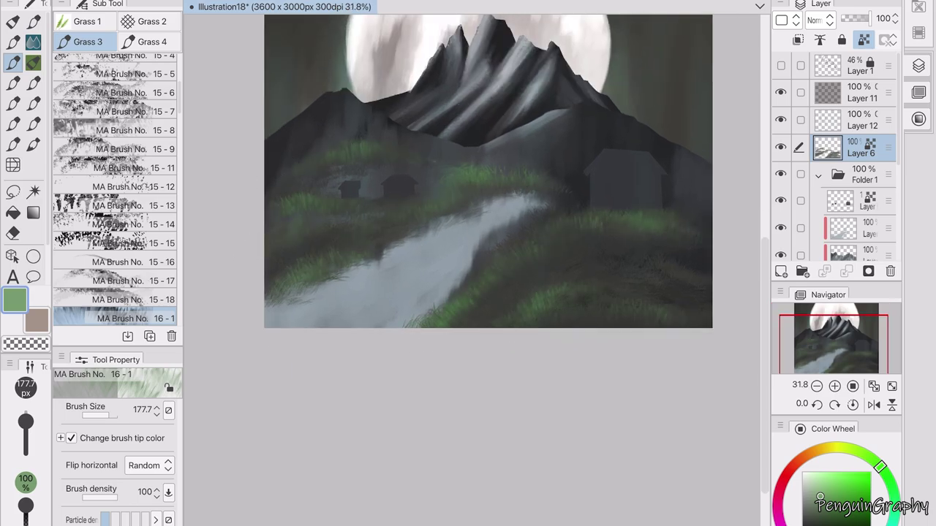
pyautogui.moveTo(344, 234); pyautogui.dragTo(281, 307)
pyautogui.moveTo(695, 256); pyautogui.dragTo(570, 270)
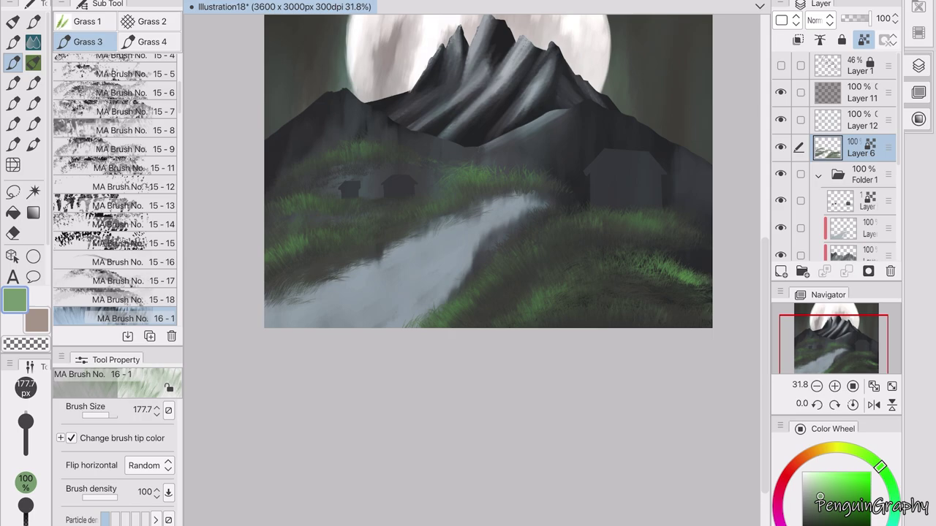
pyautogui.moveTo(701, 272); pyautogui.dragTo(541, 259)
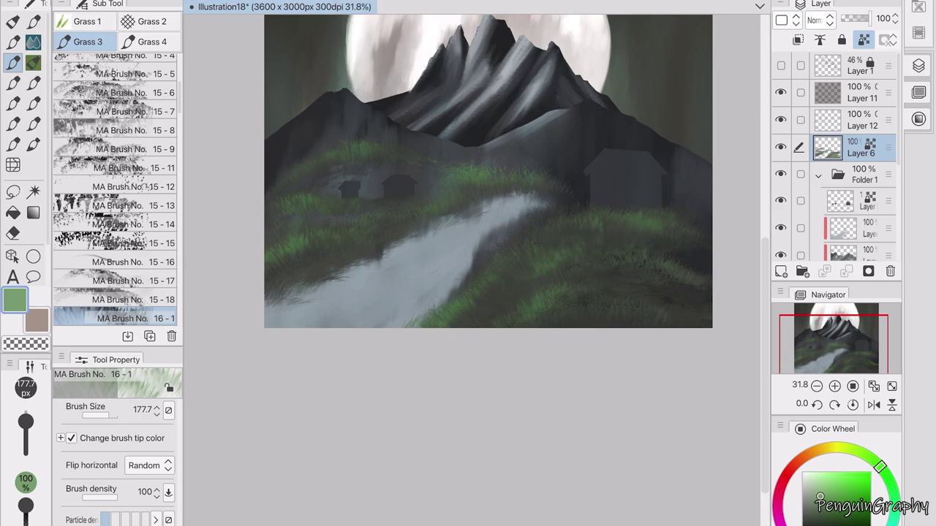
# Step: Add a new layer above Layer 6 and choose the Speckled Flowers brush with a pale yellow color
pyautogui.scroll(2, 482, 220)
pyautogui.hotkey('ctrl', 'shift', 'n')
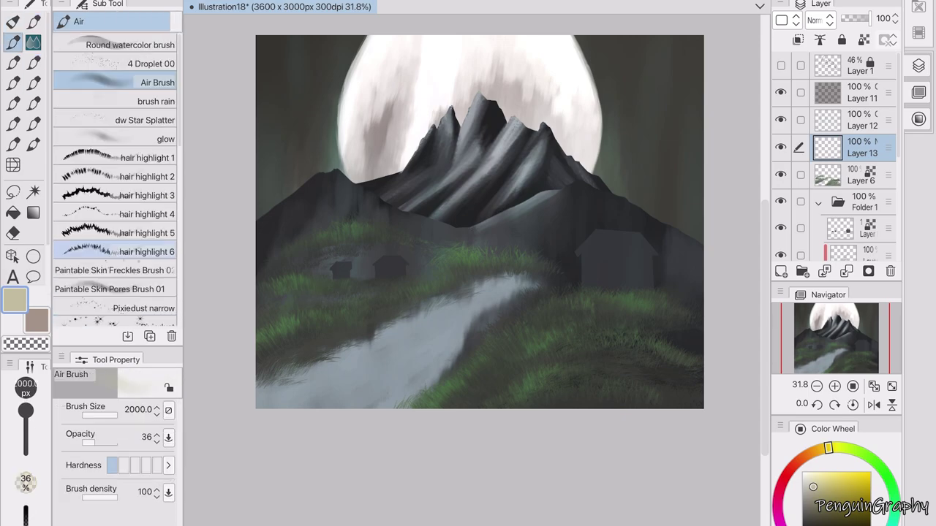
pyautogui.click(33, 62)
pyautogui.click(146, 318)
pyautogui.click(12, 103)
pyautogui.click(139, 271)
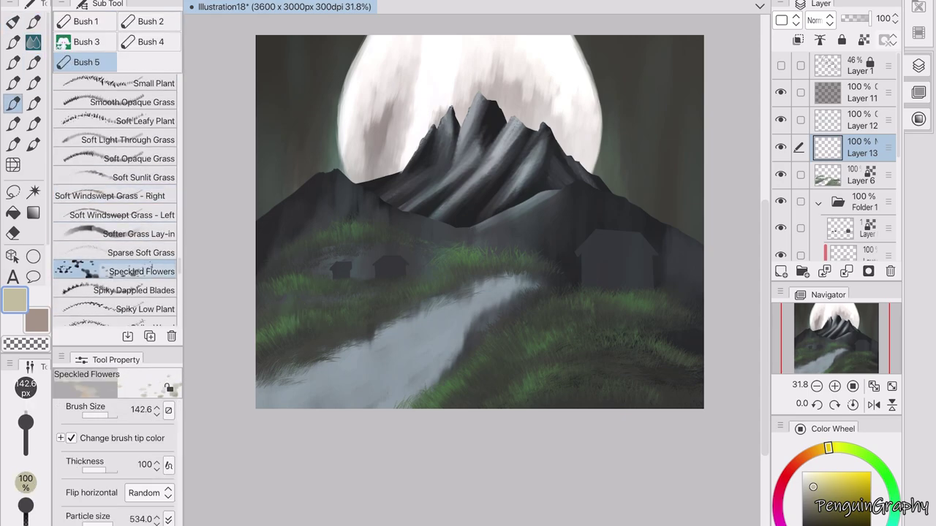
# Step: Adjust the Color Jitter of Speckled Flowers and paint pale yellow flower patches along the riverbanks and grass at size 38.1
pyautogui.doubleClick(139, 271)
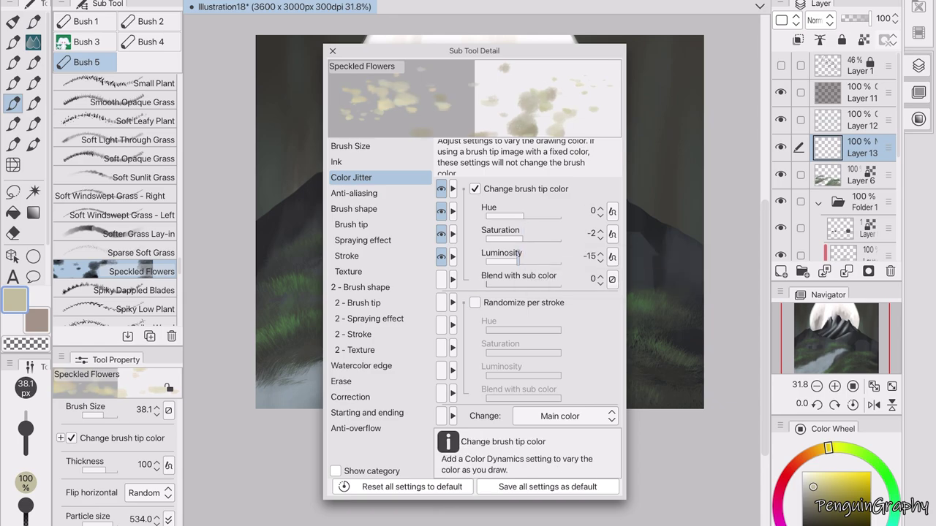
pyautogui.press('Escape')
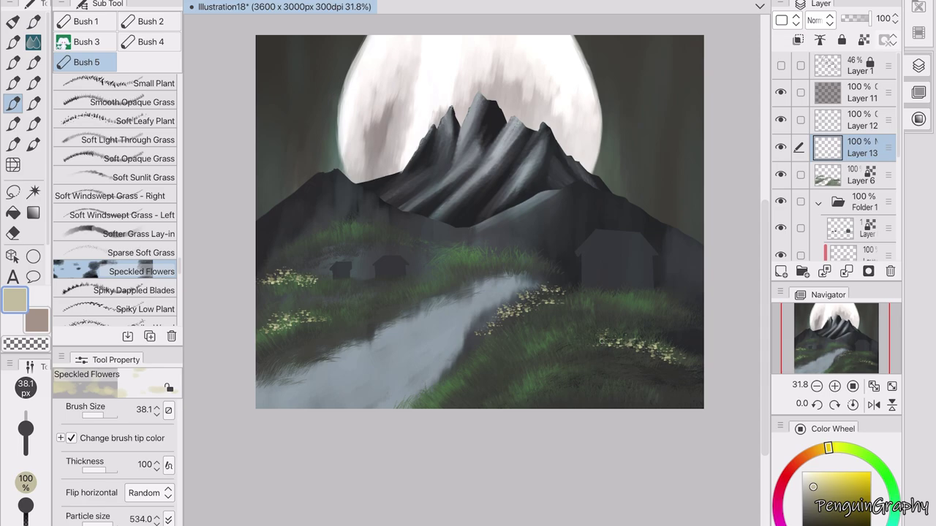
pyautogui.moveTo(601, 340); pyautogui.dragTo(574, 356)
# Step: Show the Speckled Flowers opacity setting in its tool properties and paint a dense flower cluster beside the river's far end
pyautogui.doubleClick(139, 271)
pyautogui.click(430, 186)
pyautogui.press('Escape')
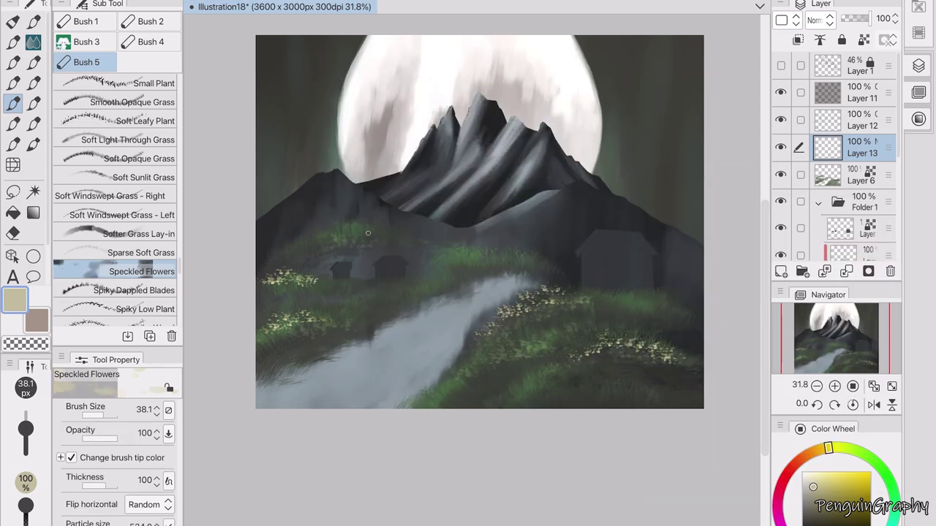
pyautogui.moveTo(460, 241); pyautogui.dragTo(468, 254)
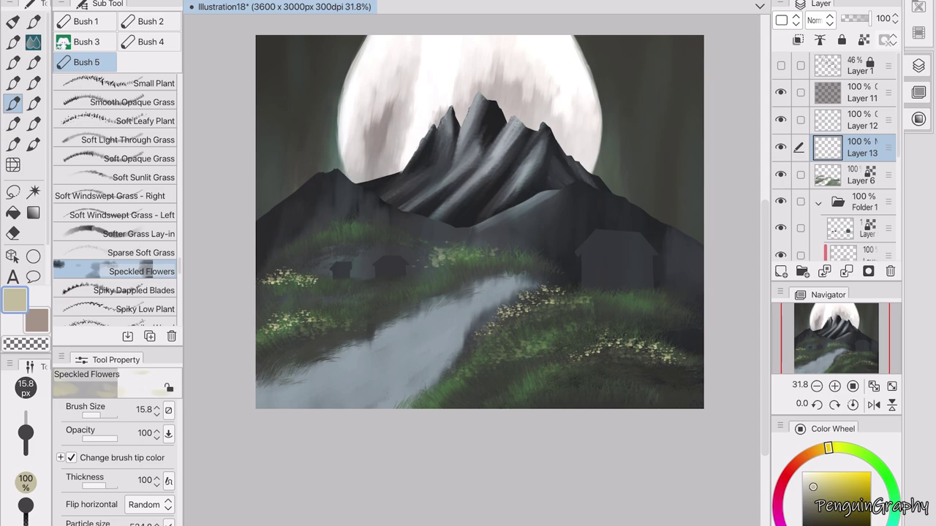
pyautogui.hotkey('ctrl', 'z')
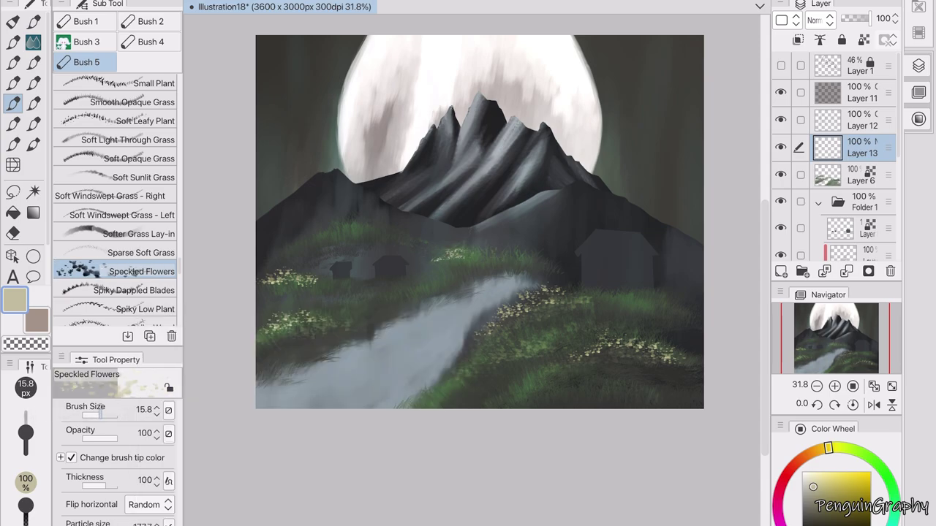
pyautogui.moveTo(427, 257); pyautogui.dragTo(435, 257)
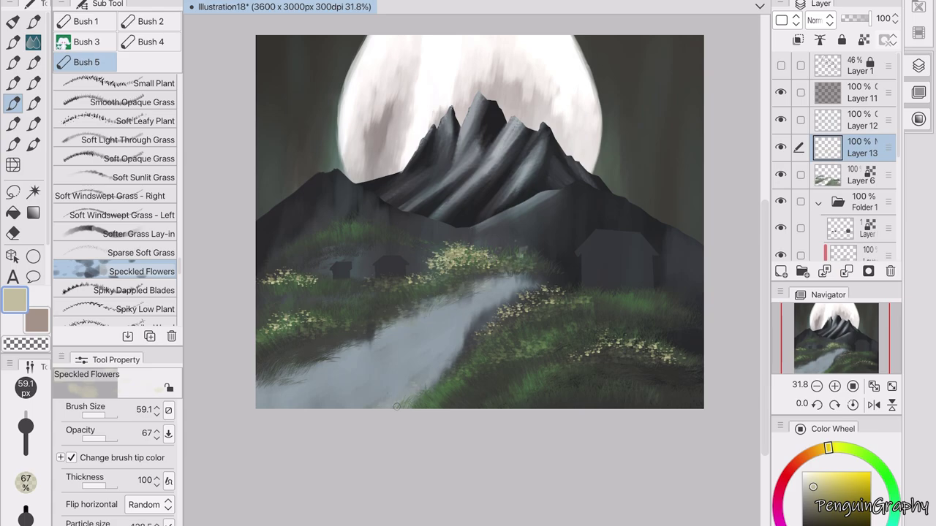
# Step: Try shifting the hue of a duplicated flower layer to -43 and lowering the original Layer 13 to 97% opacity
pyautogui.hotkey('ctrl', 'u')
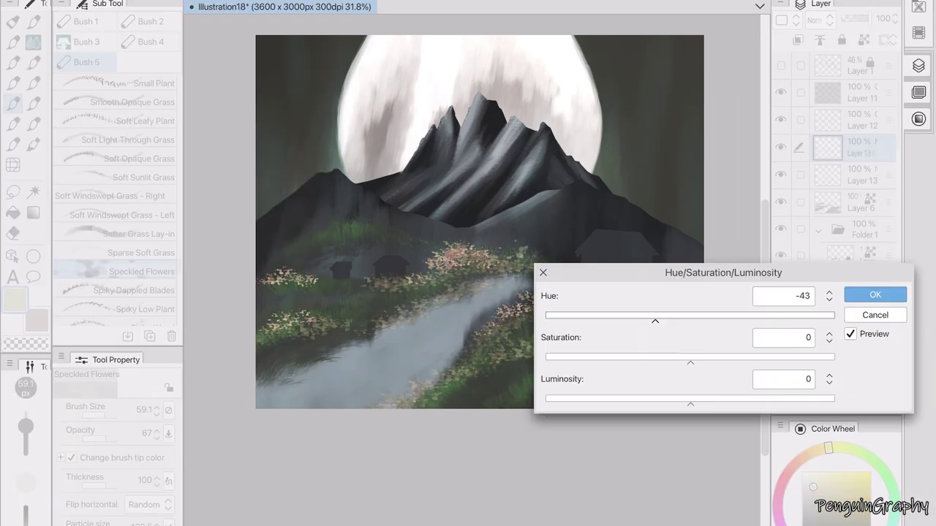
pyautogui.press('Return')
pyautogui.click(855, 175)
pyautogui.moveTo(870, 18); pyautogui.dragTo(863, 18)
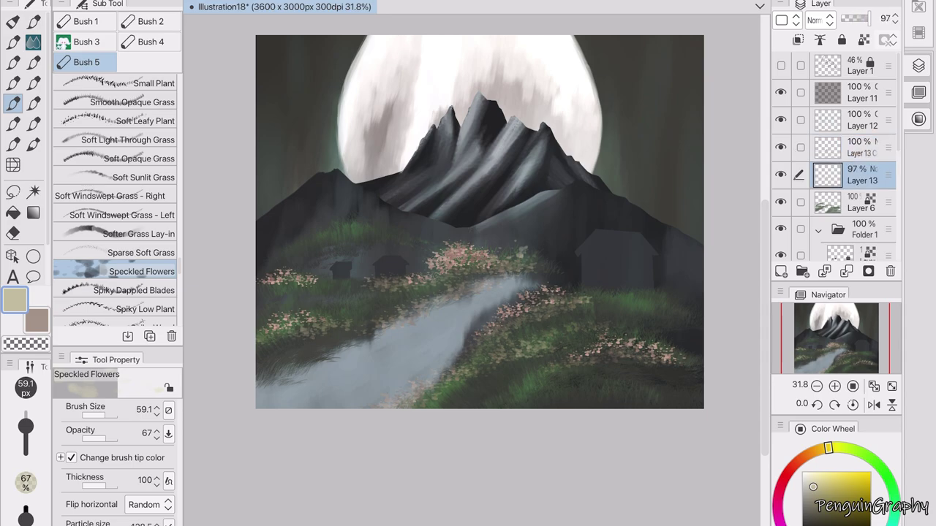
# Step: Undo the flower layer duplication, recoloring and opacity change along with the latest flower strokes
pyautogui.hotkey('ctrl', 'z')
pyautogui.hotkey('ctrl', 'z')
pyautogui.hotkey('ctrl', 'z')
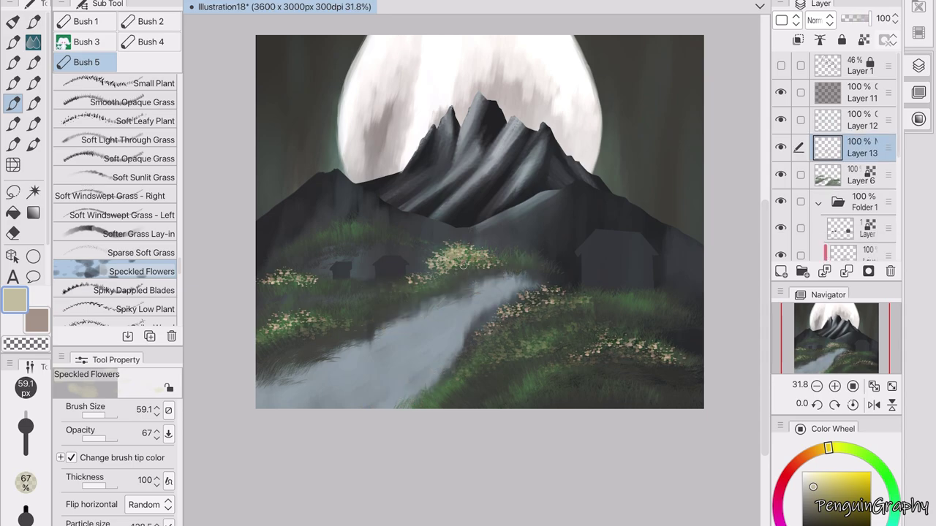
pyautogui.hotkey('ctrl', 'z')
pyautogui.hotkey('ctrl', 'z')
pyautogui.hotkey('ctrl', 'z')
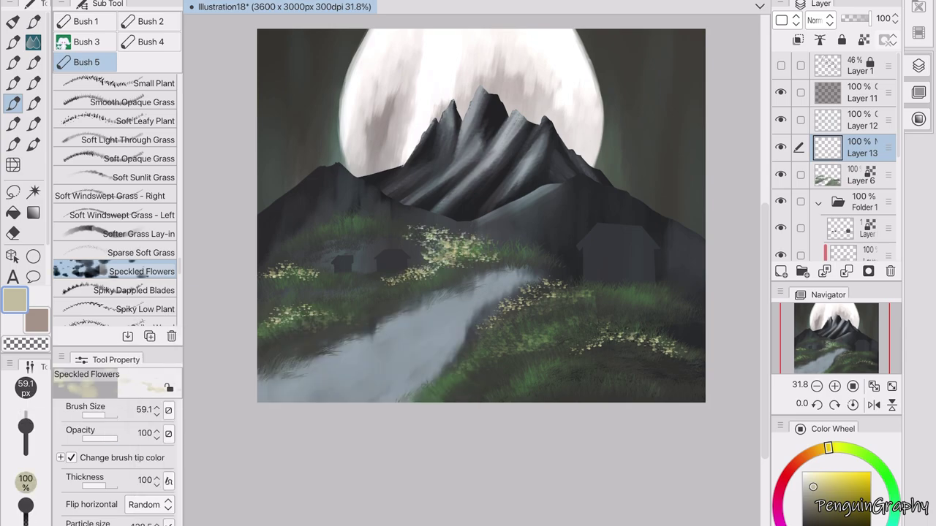
# Step: Extend the flower cluster beside the river, and set Speckled Flowers to size 12.7 and 60% opacity with dynamics enabled
pyautogui.moveTo(453, 269); pyautogui.dragTo(442, 269)
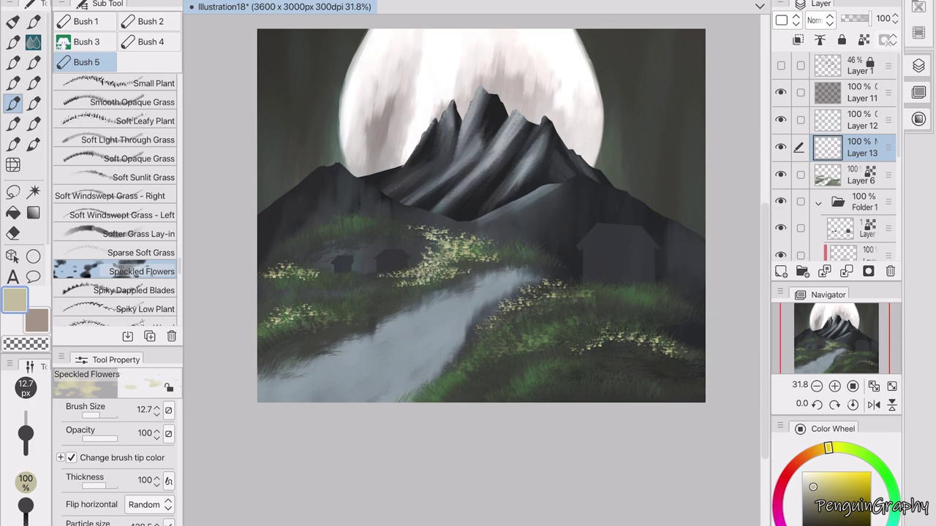
pyautogui.click(168, 432)
pyautogui.click(133, 350)
pyautogui.click(168, 432)
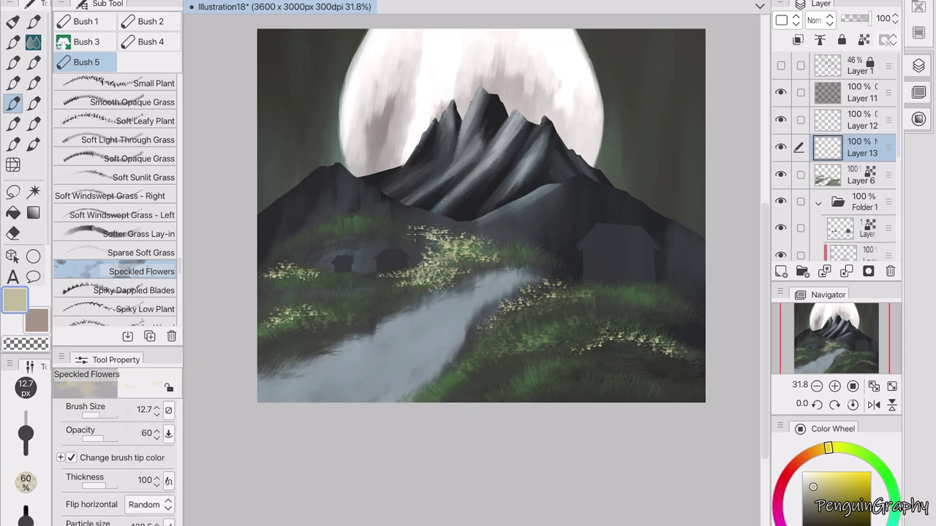
pyautogui.scroll(2, 439, 219)
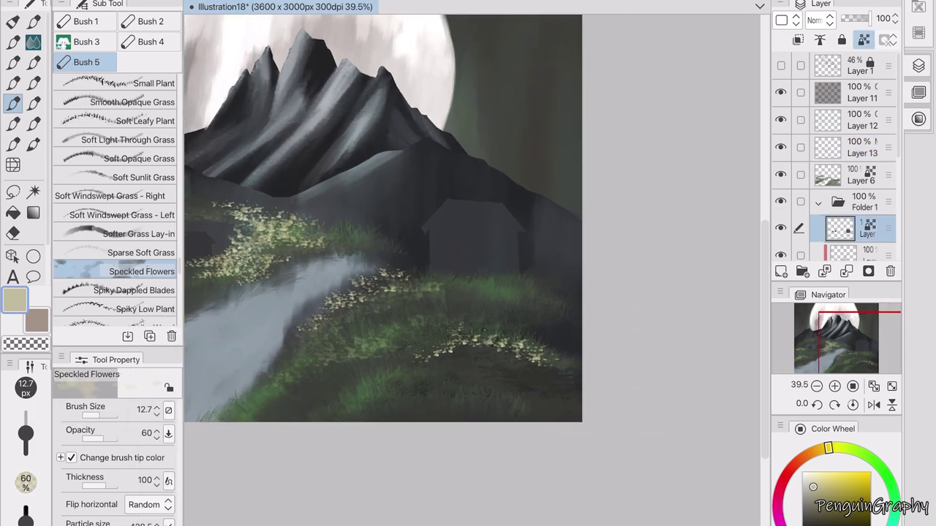
# Step: Paint the cabin's roof light gray-blue with the Daub brush, outlining edges at size 19.7 and blending the surface at 47.4
pyautogui.keyDown('alt'); pyautogui.click(367, 150); pyautogui.keyUp('alt')
pyautogui.press('p')
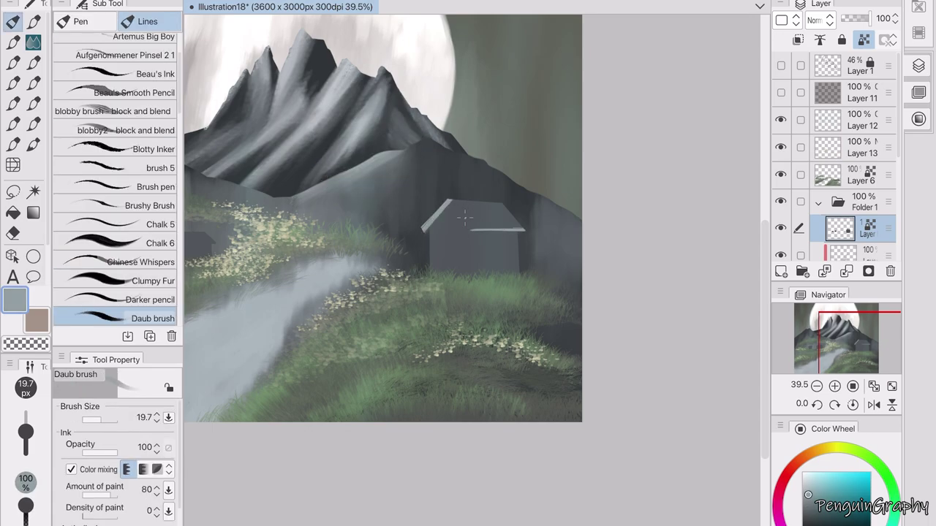
pyautogui.scroll(3, 479, 394)
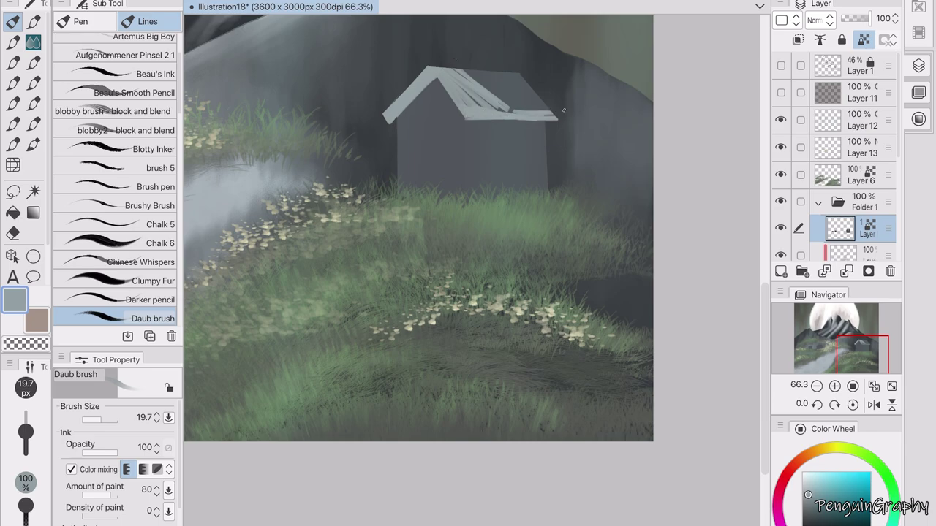
pyautogui.scroll(2, 480, 57)
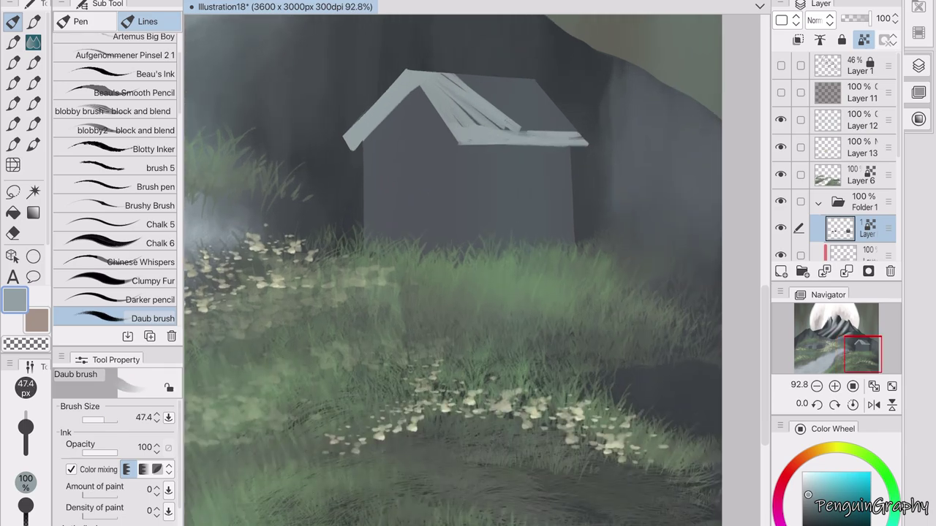
pyautogui.moveTo(431, 76)
pyautogui.mouseDown()
pyautogui.moveTo(494, 120)
pyautogui.moveTo(480, 123)
pyautogui.moveTo(560, 131)
pyautogui.mouseUp()
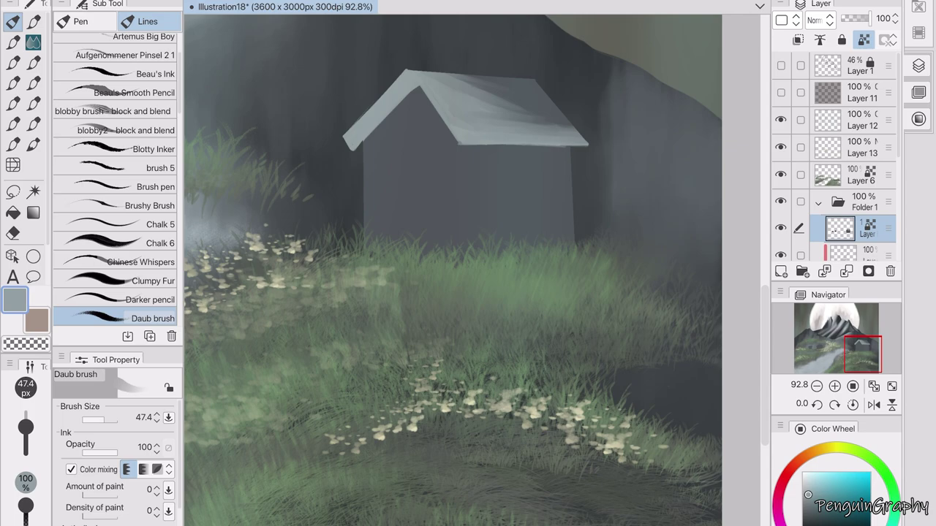
# Step: Darken the cabin's walls with dark blue-gray Daub brush strokes at 100 amount of paint, and blend them at 0
pyautogui.click(809, 522)
pyautogui.click(117, 495)
pyautogui.moveTo(365, 237); pyautogui.dragTo(573, 240)
pyautogui.moveTo(365, 179); pyautogui.dragTo(573, 179)
pyautogui.moveTo(366, 199); pyautogui.dragTo(574, 199)
pyautogui.moveTo(366, 227)
pyautogui.mouseDown()
pyautogui.moveTo(573, 226)
pyautogui.moveTo(573, 241)
pyautogui.mouseUp()
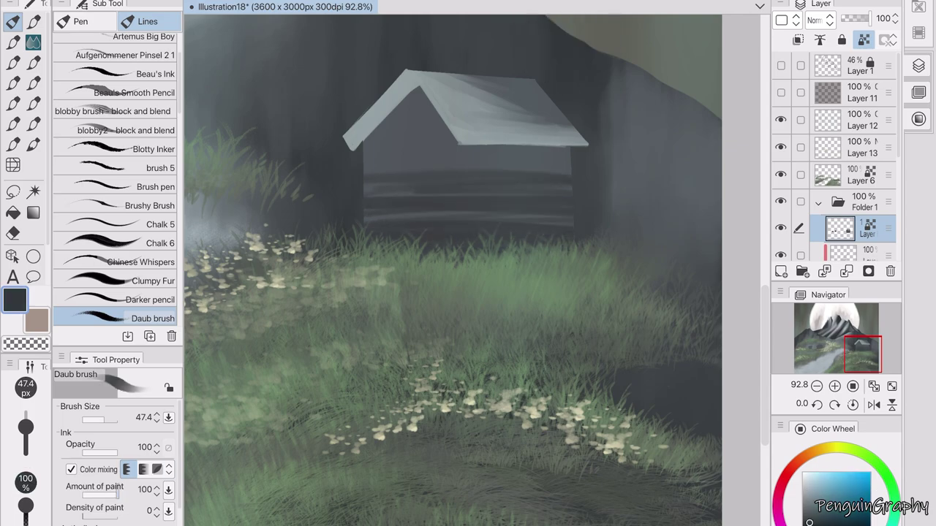
pyautogui.click(83, 495)
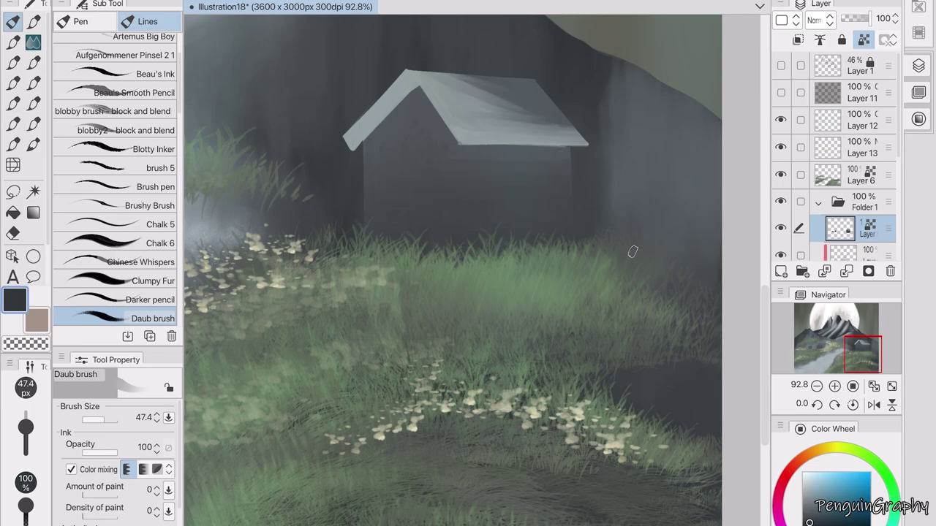
pyautogui.moveTo(507, 190); pyautogui.dragTo(491, 185)
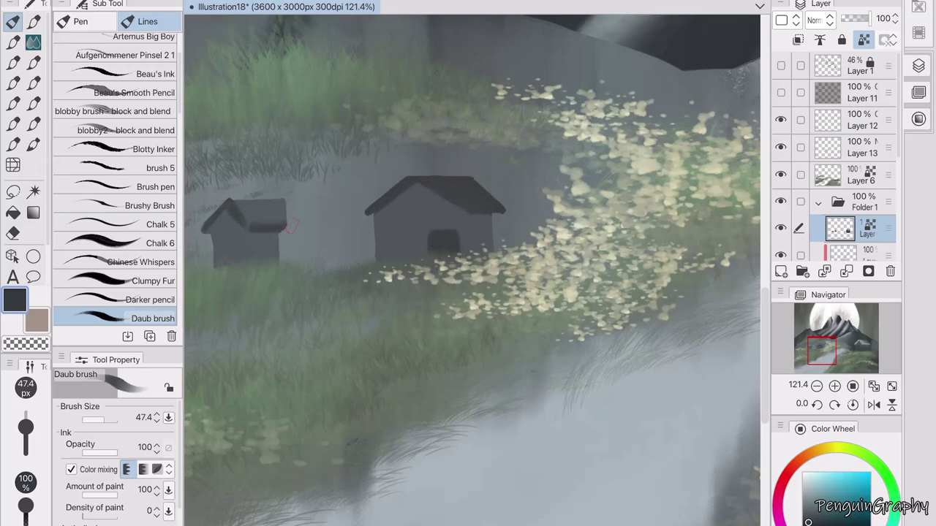
# Step: Erase stray grass around the small hut on Layer 6, paint its dark doorway, and save the illustration
pyautogui.click(859, 175)
pyautogui.press('e')
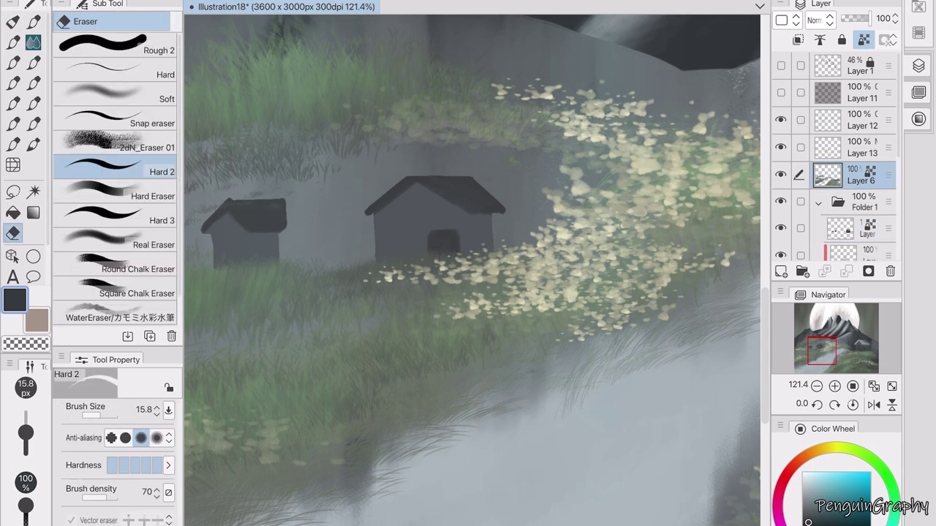
pyautogui.click(859, 229)
pyautogui.press('p')
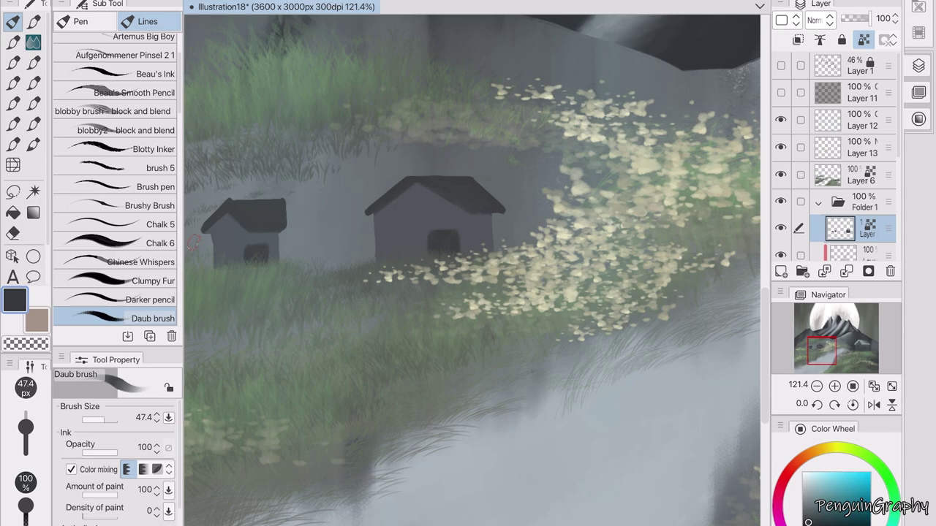
pyautogui.hotkey('ctrl', '0')
pyautogui.hotkey('ctrl', 's')
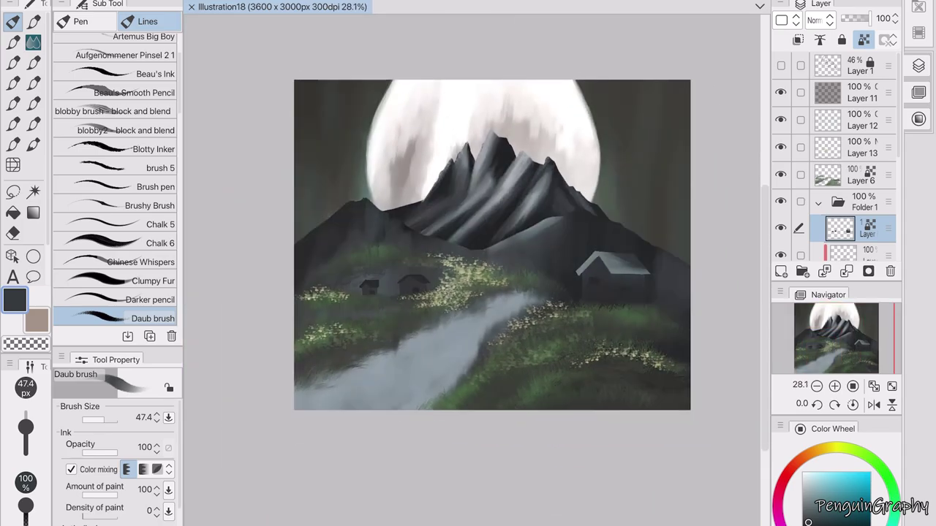
# Step: Shift the hue of the overlay Layer 11 to 129
pyautogui.click(859, 93)
pyautogui.click(449, 311)
pyautogui.moveTo(631, 319); pyautogui.dragTo(794, 320)
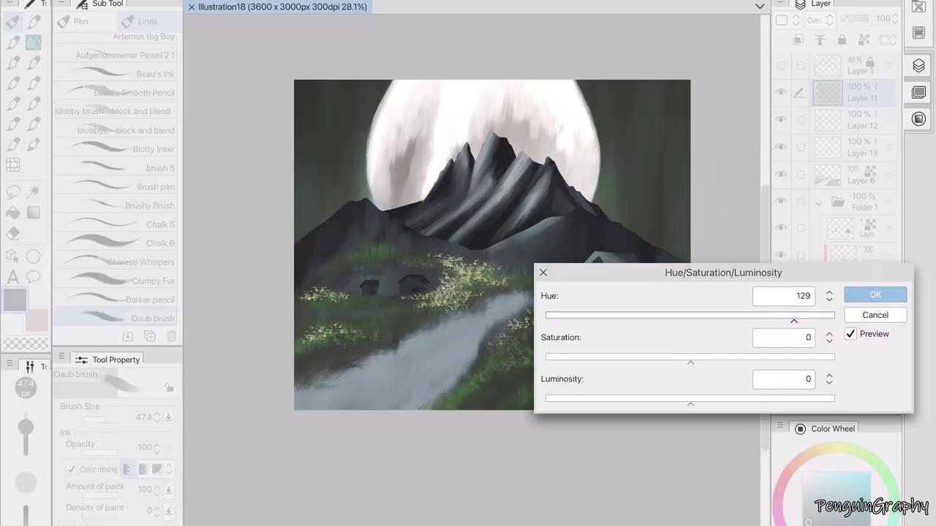
pyautogui.press('Return')
# Step: Try merging Folder 1 into a single layer and shifting its hue to -21
pyautogui.hotkey('alt', '[')
pyautogui.hotkey('alt', '[')
pyautogui.hotkey('alt', '[')
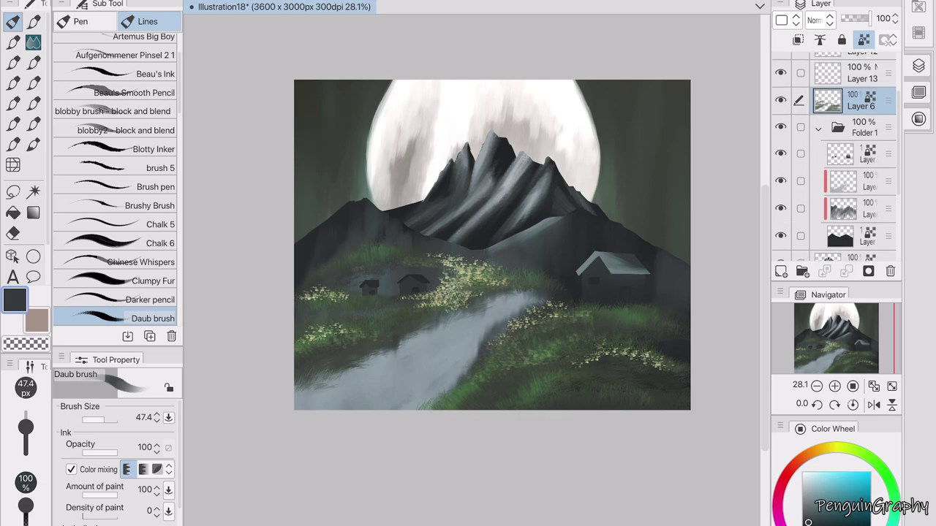
pyautogui.rightClick(848, 128)
pyautogui.click(804, 324)
pyautogui.hotkey('ctrl', 'u')
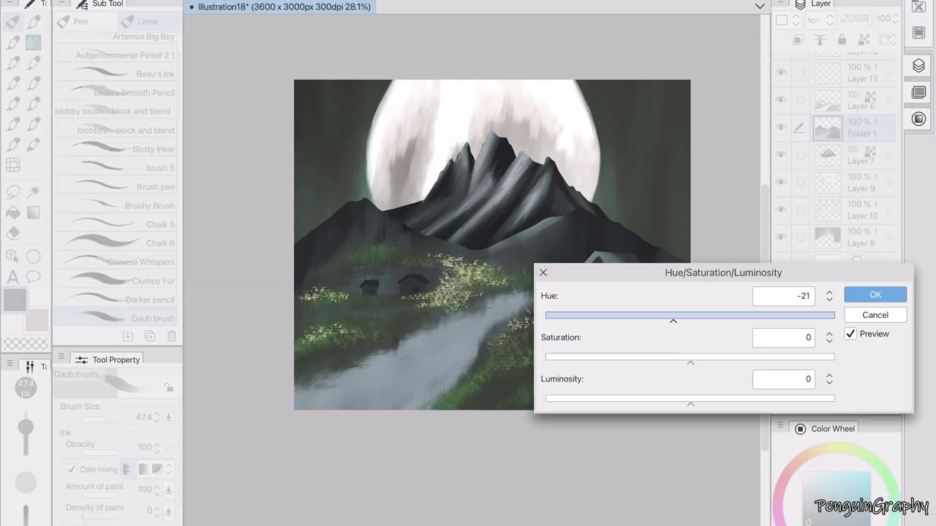
pyautogui.press('Return')
# Step: Merge the clipped shading in Folder 1 with the hills' base layer and adjust the merged layer's hue
pyautogui.hotkey('alt', '[')
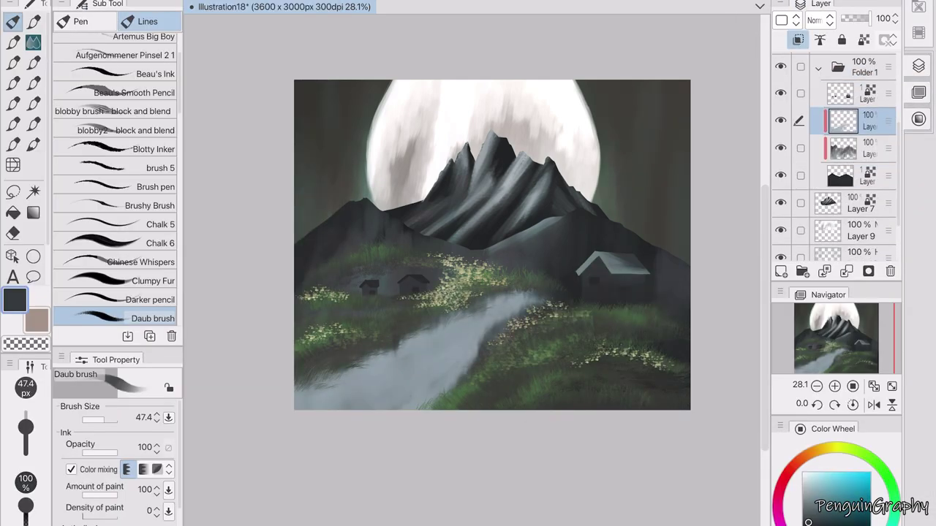
pyautogui.hotkey('ctrl', 'shift', 'n')
pyautogui.hotkey('alt', '[')
pyautogui.hotkey('ctrl', 'e')
pyautogui.hotkey('ctrl', 'u')
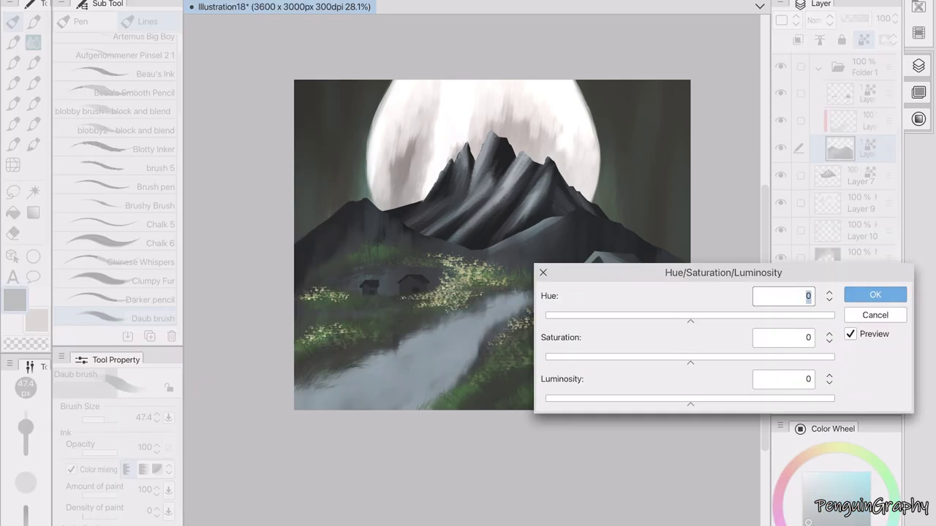
pyautogui.press('Return')
# Step: Shift the hue of the grass on Layer 6 toward yellow
pyautogui.hotkey('alt', '[')
pyautogui.hotkey('ctrl', 'u')
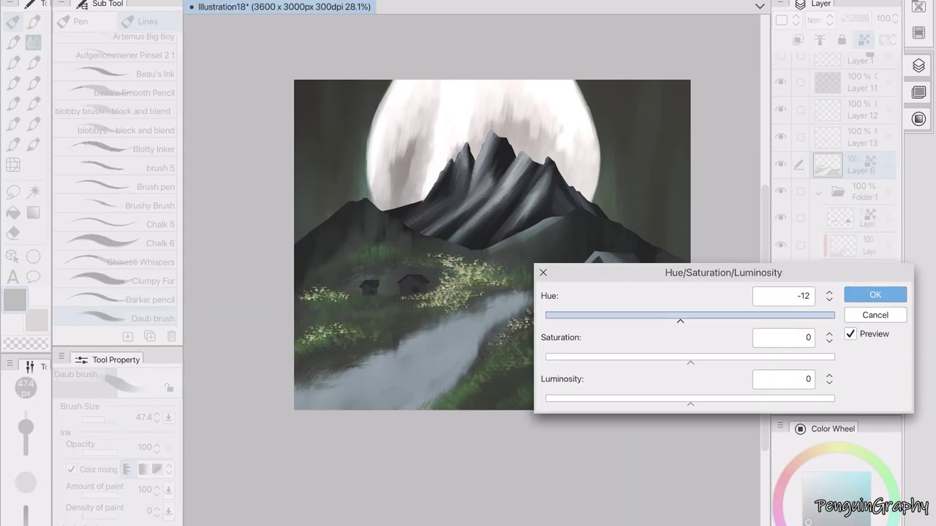
pyautogui.press('Return')
# Step: Shift the central mountain's hue on Layer 7 to -134 and reduce its saturation
pyautogui.hotkey('alt', '[')
pyautogui.hotkey('ctrl', 'u')
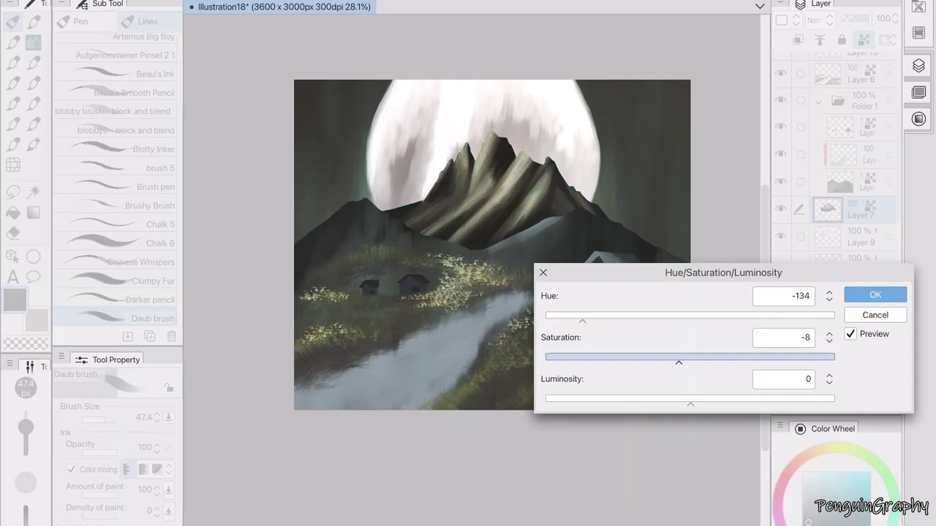
pyautogui.press('Return')
# Step: Shift the hue of the merged hills layer in Folder 1 toward a dark gray-green
pyautogui.hotkey('alt', ']')
pyautogui.hotkey('ctrl', 'u')
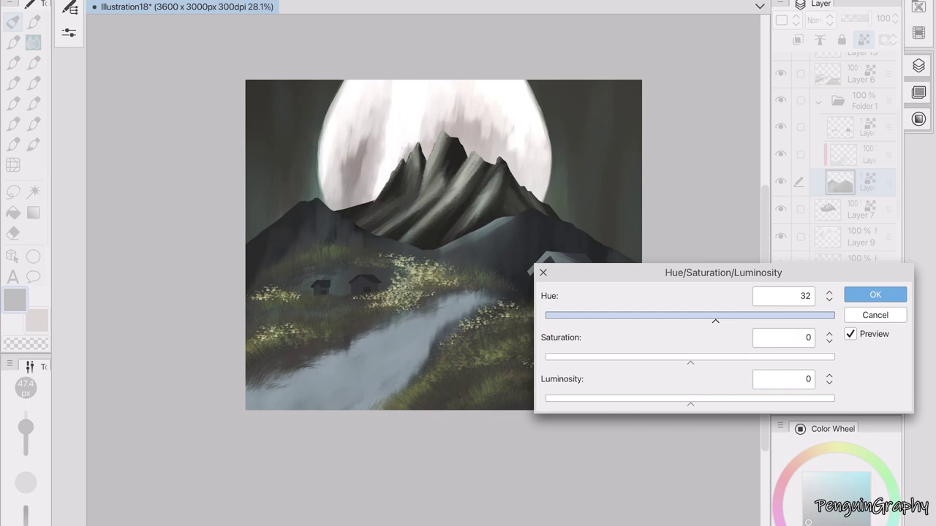
pyautogui.press('Return')
pyautogui.hotkey('alt', '[')
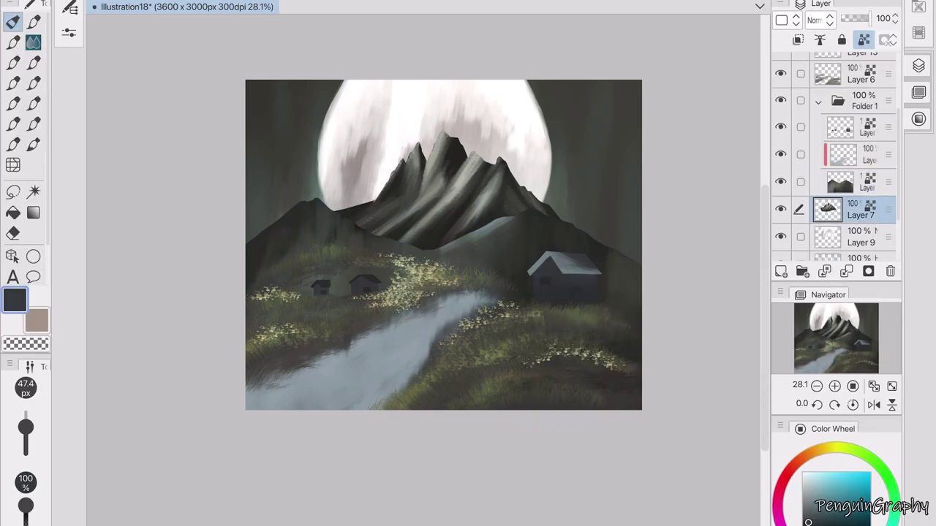
pyautogui.press('b')
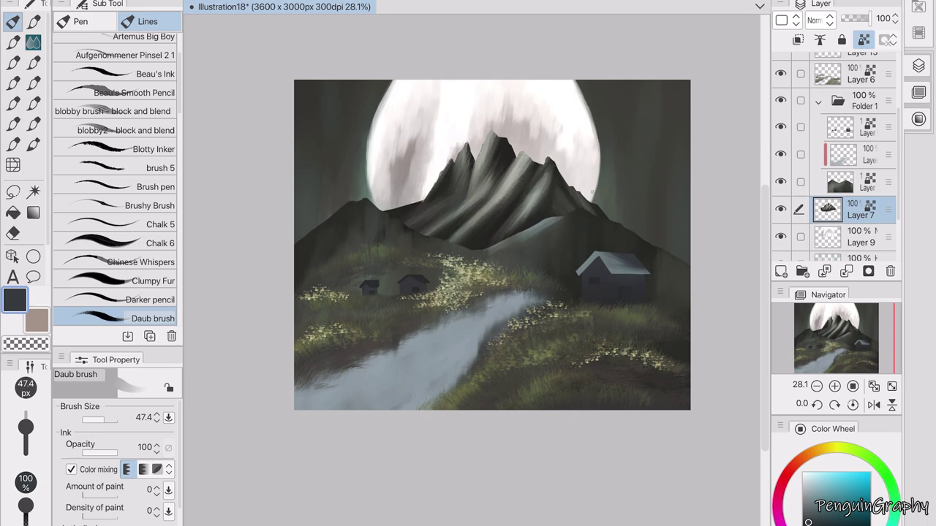
# Step: Turn the Layer 13 flowers pink with hue -71, saturation -16 and luminosity -5
pyautogui.hotkey('alt', ']')
pyautogui.hotkey('alt', ']')
pyautogui.hotkey('alt', ']')
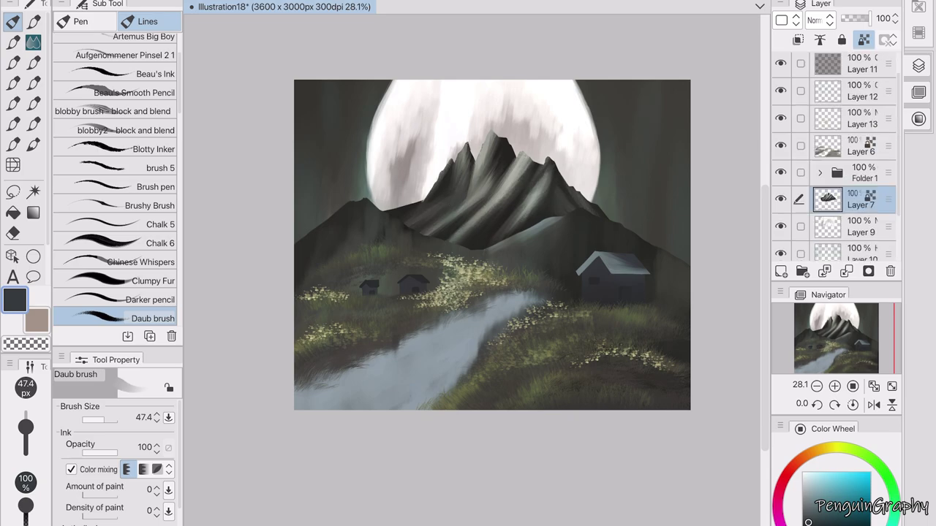
pyautogui.hotkey('ctrl', 'u')
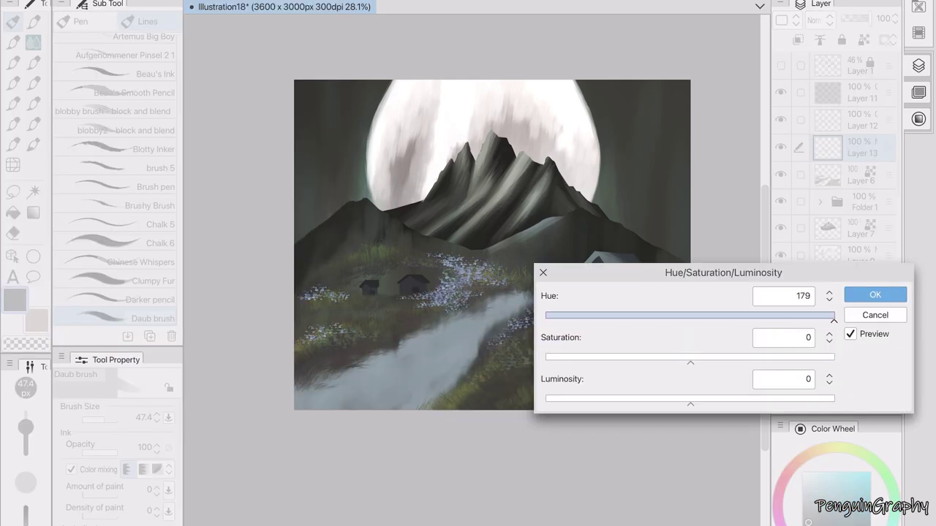
pyautogui.moveTo(834, 316); pyautogui.dragTo(620, 316)
pyautogui.moveTo(690, 358); pyautogui.dragTo(666, 358)
pyautogui.moveTo(690, 399); pyautogui.dragTo(683, 399)
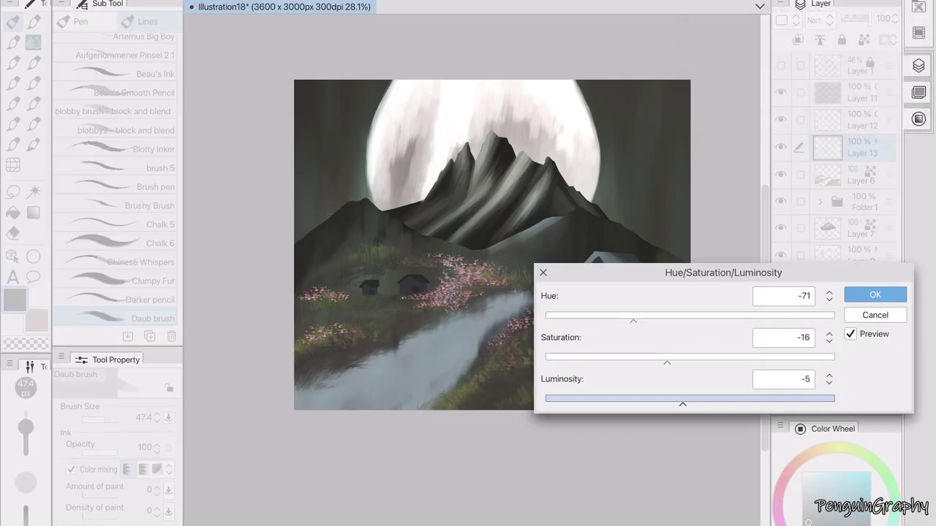
pyautogui.click(875, 295)
# Step: Recolor the cabin and huts layer to a darker neutral gray by adjusting its hue, saturation and luminosity
pyautogui.hotkey('alt', '[')
pyautogui.hotkey('alt', '[')
pyautogui.hotkey('alt', '[')
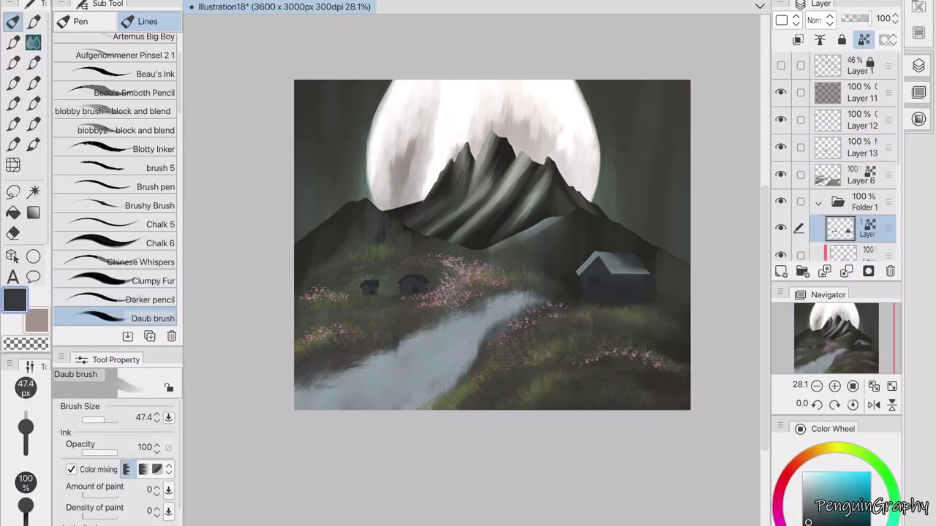
pyautogui.hotkey('ctrl', 'u')
pyautogui.moveTo(690, 315); pyautogui.dragTo(665, 315)
pyautogui.moveTo(676, 358); pyautogui.dragTo(674, 358)
pyautogui.moveTo(723, 266); pyautogui.dragTo(628, 379)
pyautogui.moveTo(571, 422); pyautogui.dragTo(556, 421)
pyautogui.moveTo(595, 505); pyautogui.dragTo(570, 504)
pyautogui.click(780, 401)
# Step: Mute the clipped shading layer above the hills by shifting its hue and lowering its saturation and luminosity
pyautogui.hotkey('alt', '[')
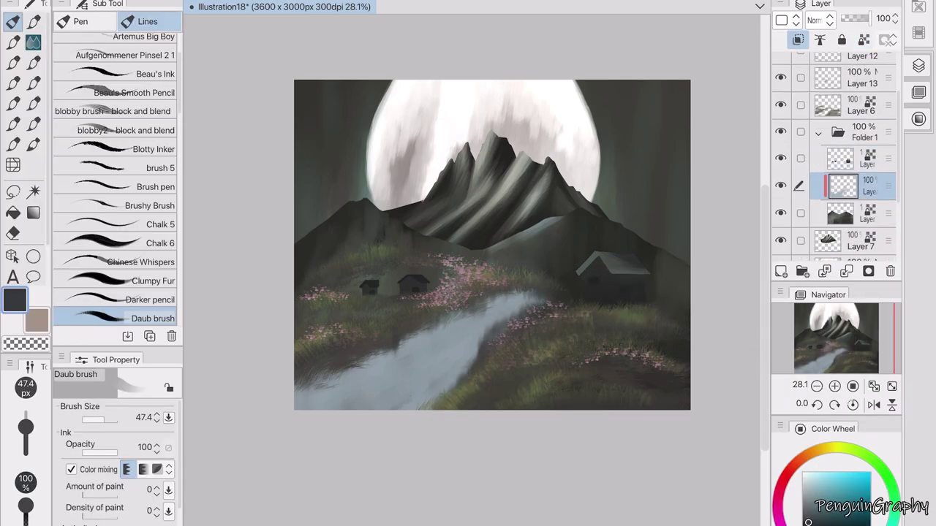
pyautogui.hotkey('ctrl', 'u')
pyautogui.moveTo(564, 421); pyautogui.dragTo(570, 422)
pyautogui.moveTo(595, 464); pyautogui.dragTo(534, 464)
pyautogui.moveTo(595, 505); pyautogui.dragTo(588, 504)
pyautogui.press('Return')
# Step: Retint the overlay Layer 11 toward green by adjusting its hue and saturation and raising its luminosity slightly
pyautogui.scroll(1, 836, 157)
pyautogui.click(855, 92)
pyautogui.hotkey('ctrl', 'e')
pyautogui.hotkey('ctrl', 'u')
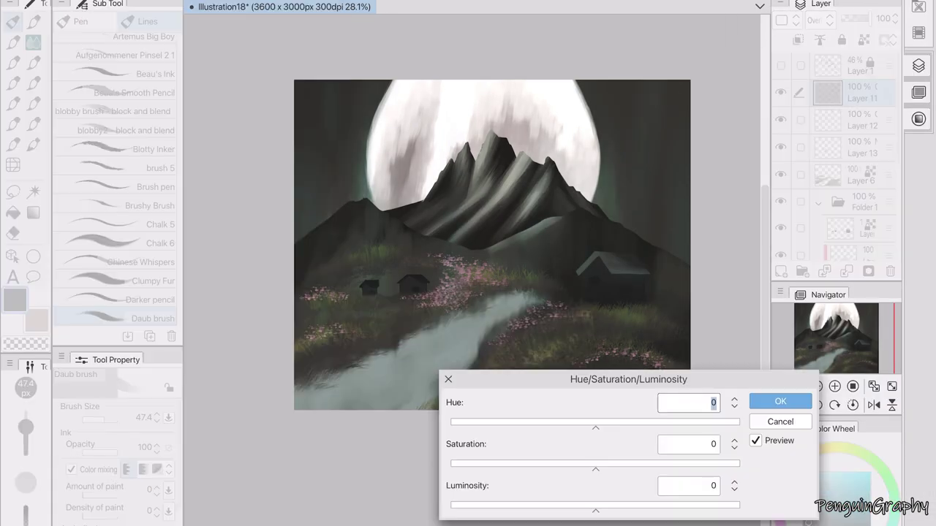
pyautogui.moveTo(595, 427); pyautogui.dragTo(552, 427)
pyautogui.moveTo(595, 464); pyautogui.dragTo(549, 463)
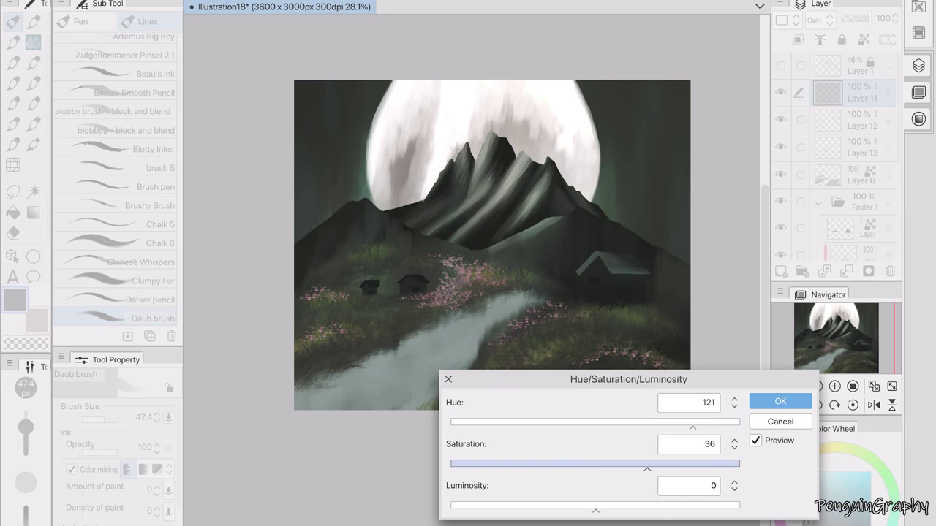
pyautogui.moveTo(595, 505); pyautogui.dragTo(604, 505)
pyautogui.moveTo(549, 463); pyautogui.dragTo(577, 463)
pyautogui.moveTo(692, 422); pyautogui.dragTo(643, 422)
pyautogui.press('Return')
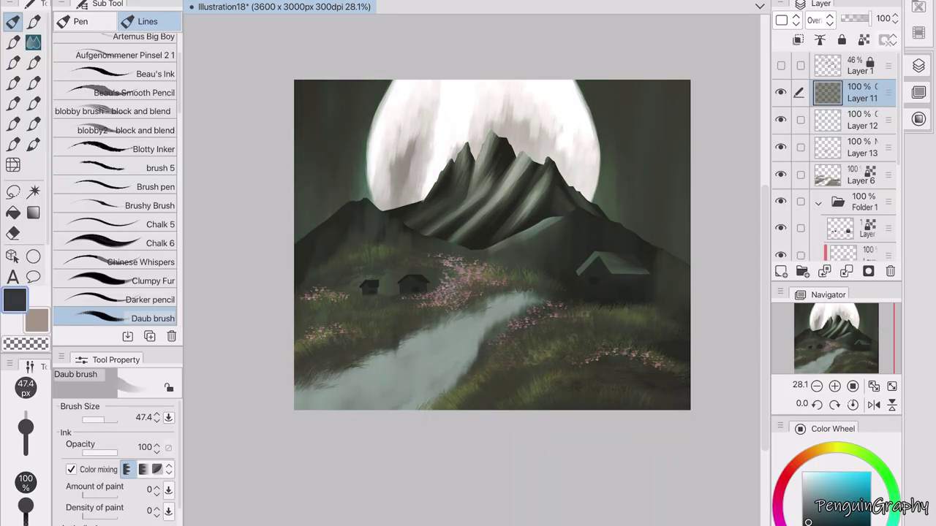
# Step: Adjust Layer 11's color balance in the half tones and highlights, and set the shadow levels to -22, -14 and -16
pyautogui.hotkey('ctrl', 'b')
pyautogui.moveTo(648, 160); pyautogui.dragTo(702, 161)
pyautogui.moveTo(648, 133); pyautogui.dragTo(618, 133)
pyautogui.moveTo(648, 103); pyautogui.dragTo(612, 133)
pyautogui.click(712, 204)
pyautogui.moveTo(647, 161); pyautogui.dragTo(668, 161)
pyautogui.moveTo(648, 133); pyautogui.dragTo(672, 133)
pyautogui.moveTo(648, 103); pyautogui.dragTo(632, 104)
pyautogui.click(516, 205)
pyautogui.moveTo(647, 161)
pyautogui.mouseDown()
pyautogui.moveTo(628, 161)
pyautogui.moveTo(633, 133)
pyautogui.mouseUp()
pyautogui.click(648, 104)
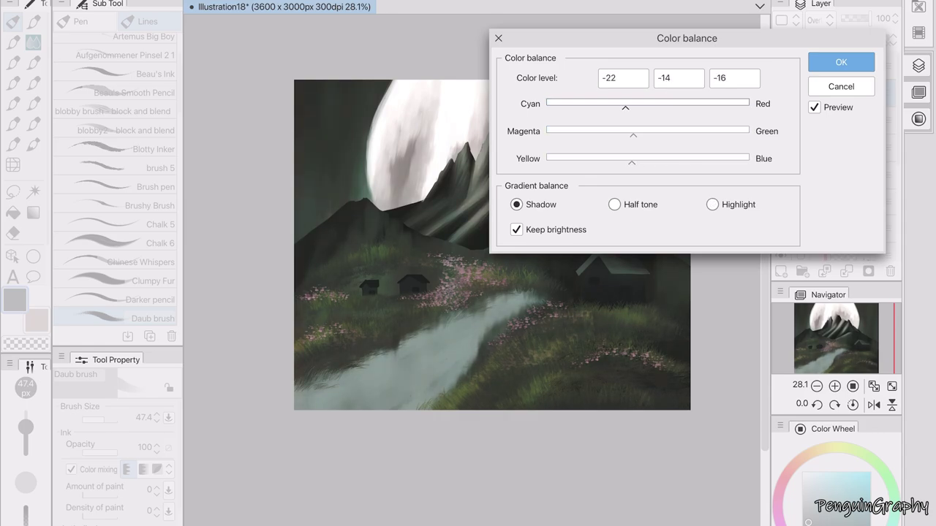
pyautogui.press('Return')
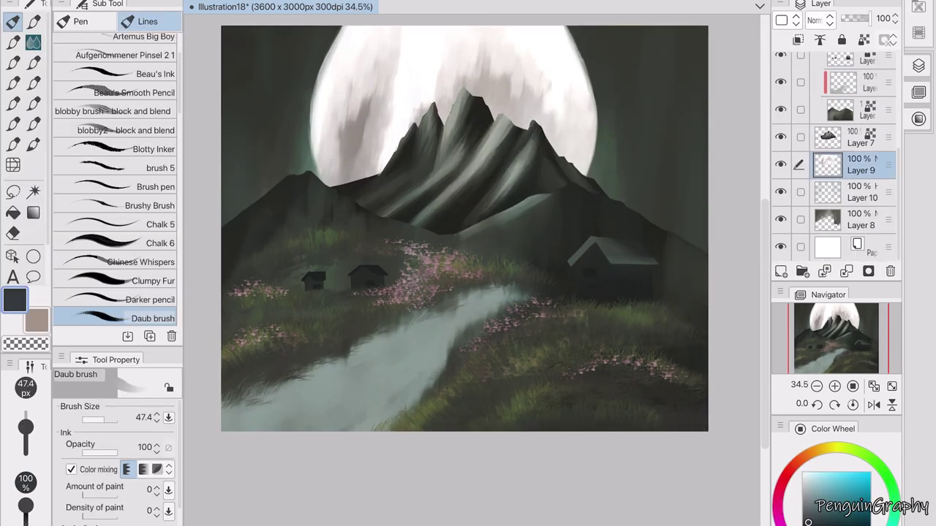
# Step: Create a moon glow from a duplicate of Layer 9 placed beneath it, with an Add blending mode and 62% opacity
pyautogui.click(781, 20)
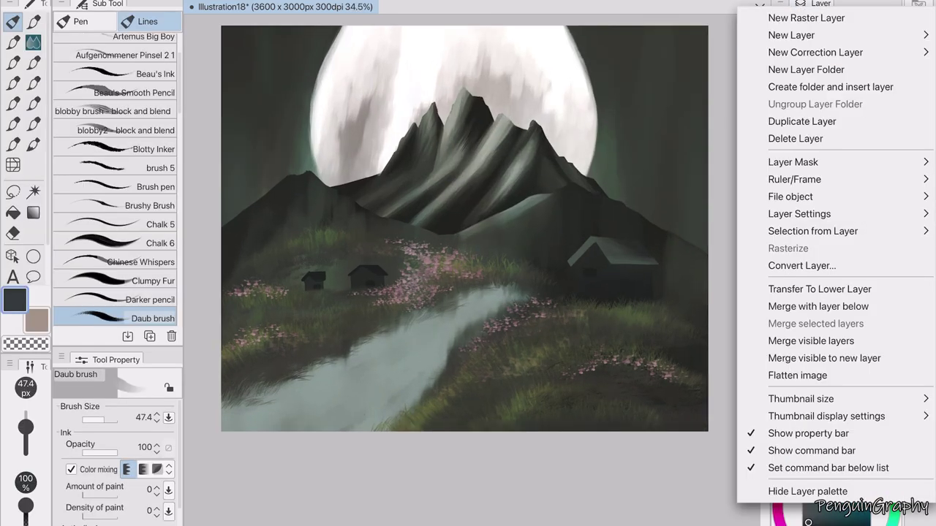
pyautogui.click(793, 117)
pyautogui.click(665, 261)
pyautogui.click(818, 20)
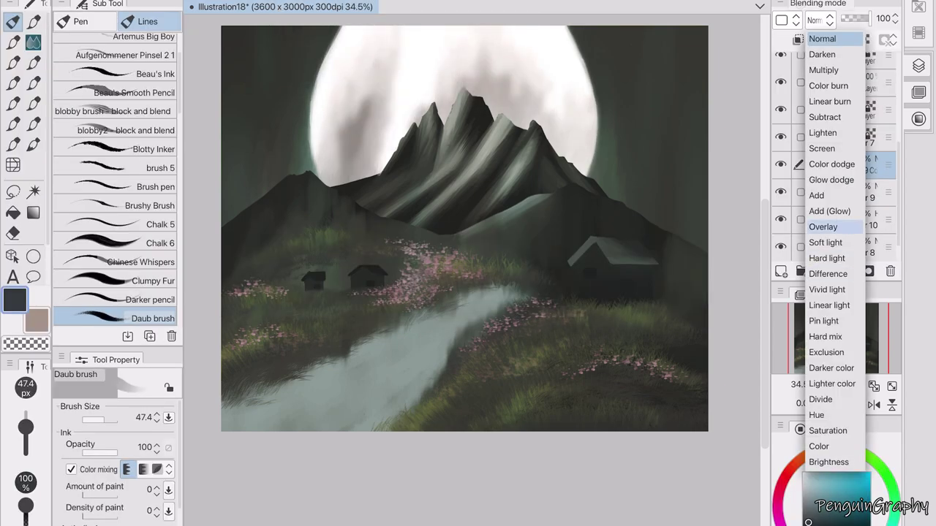
pyautogui.click(825, 219)
pyautogui.moveTo(863, 18); pyautogui.dragTo(849, 18)
pyautogui.moveTo(848, 164); pyautogui.dragTo(848, 192)
pyautogui.click(307, 2)
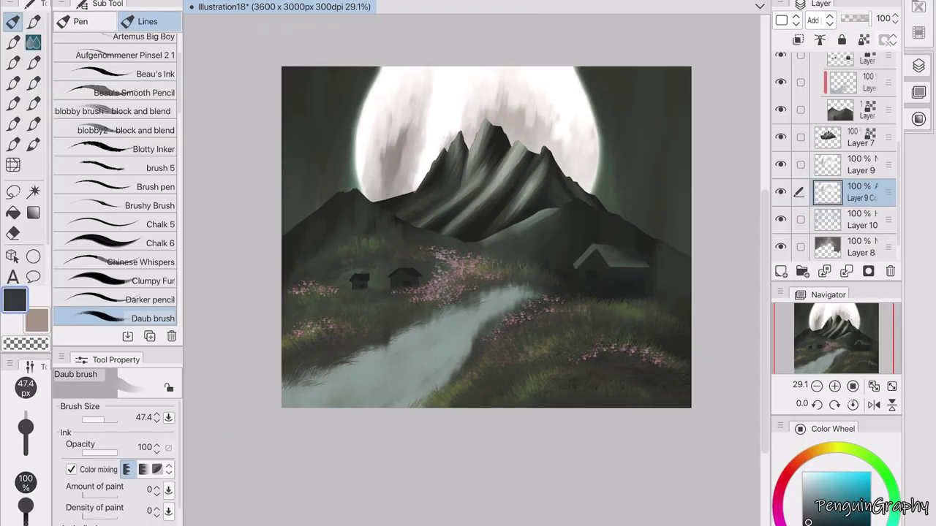
pyautogui.moveTo(873, 18); pyautogui.dragTo(865, 18)
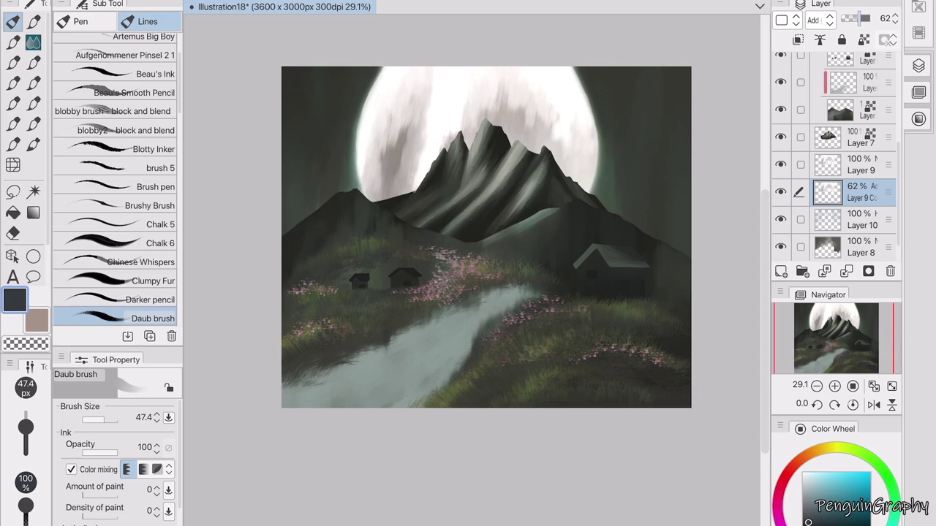
# Step: Soften the moon's edges and blend its shading on Layer 9 using the Soft eraser and the Almost Sai blender
pyautogui.click(33, 42)
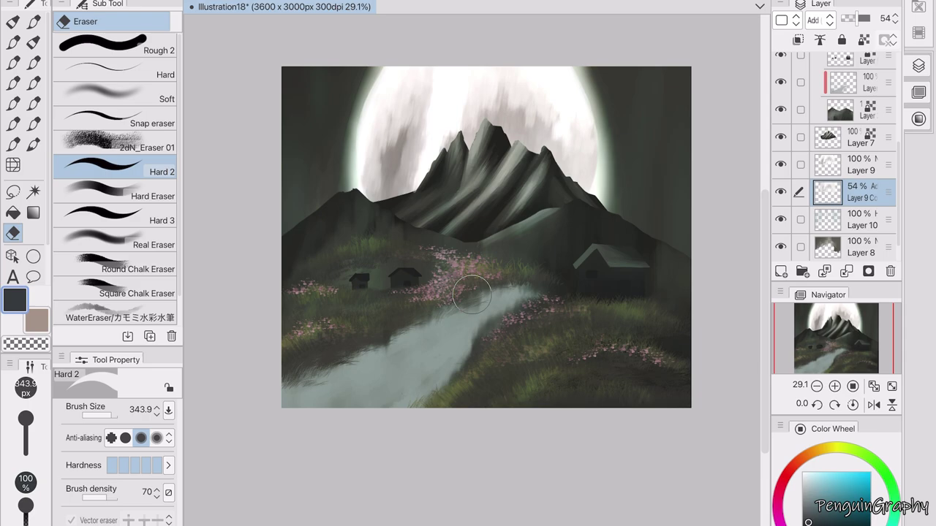
pyautogui.click(103, 46)
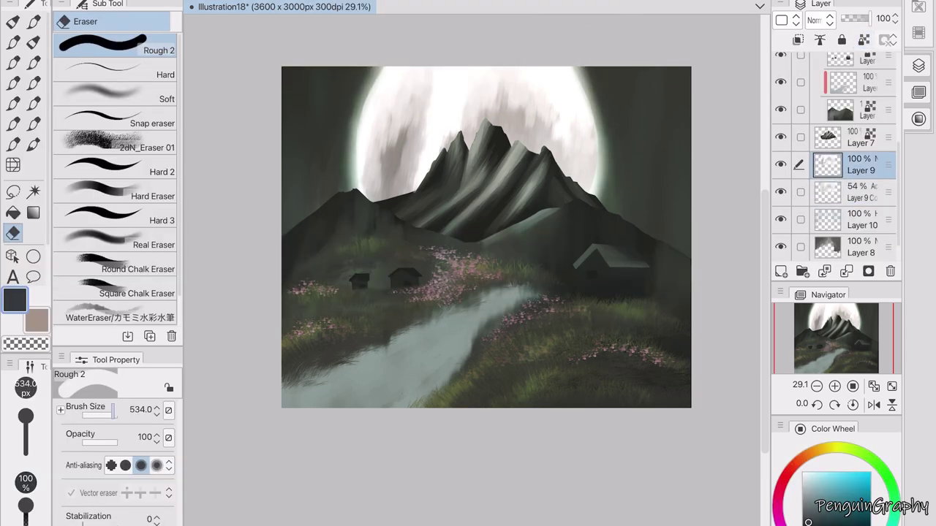
pyautogui.click(103, 94)
pyautogui.press('j')
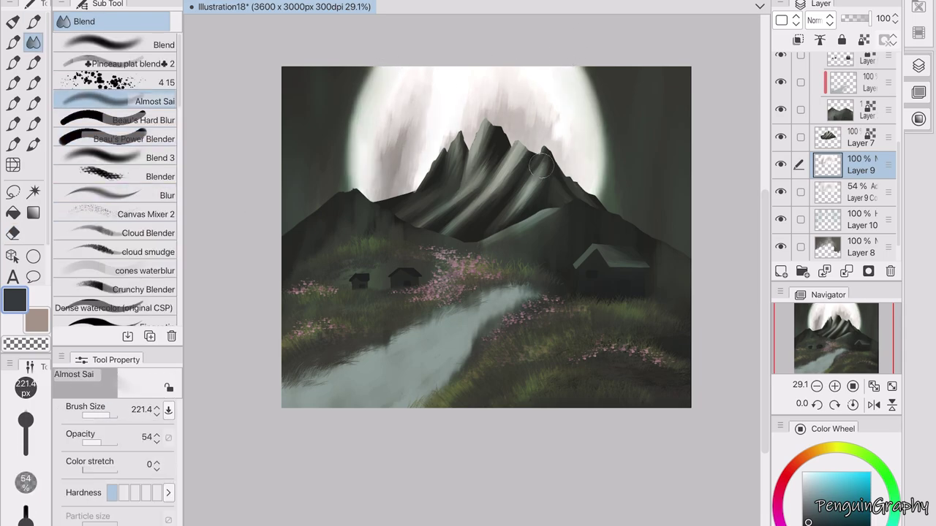
# Step: Set the glow copy's opacity to 41% and Layer 9's opacity to 62%
pyautogui.click(848, 191)
pyautogui.moveTo(858, 19)
pyautogui.mouseDown()
pyautogui.moveTo(850, 19)
pyautogui.moveTo(867, 18)
pyautogui.mouseUp()
pyautogui.click(848, 165)
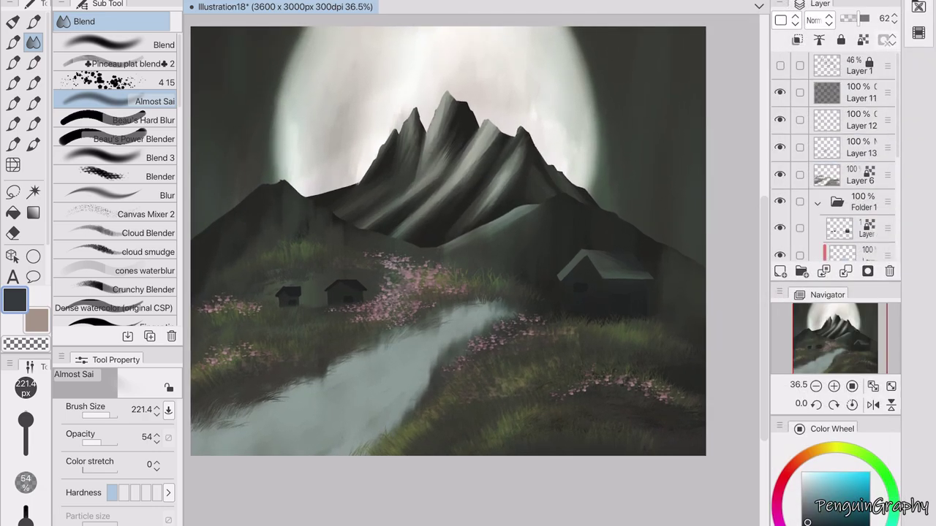
# Step: Try retinting the overlay Layer 11 by varying its hue, saturation and luminosity, starting from a hue of -118
pyautogui.click(848, 92)
pyautogui.click(108, 4)
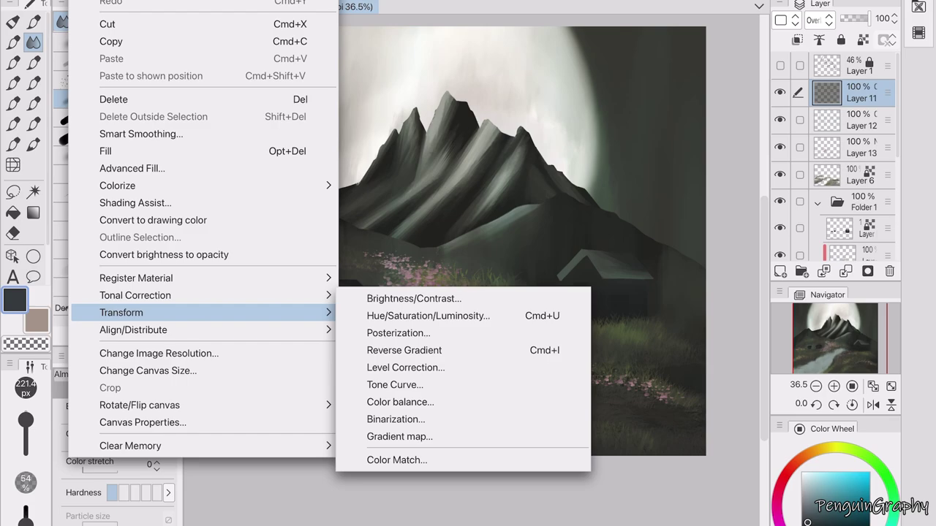
pyautogui.click(432, 317)
pyautogui.write('-118')
pyautogui.press('Tab')
pyautogui.write('100')
pyautogui.press('Tab')
pyautogui.write('30')
pyautogui.moveTo(638, 505); pyautogui.dragTo(708, 505)
pyautogui.moveTo(740, 463); pyautogui.dragTo(650, 464)
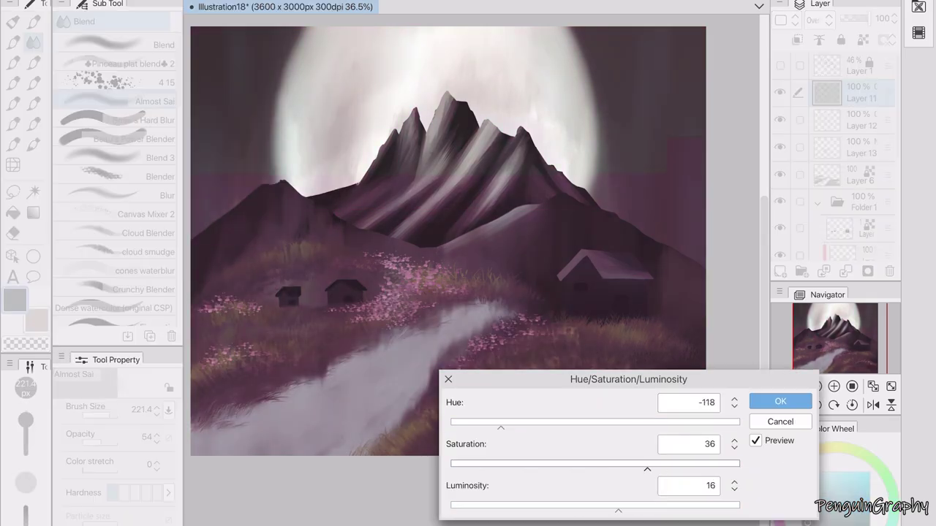
pyautogui.moveTo(501, 422); pyautogui.dragTo(569, 423)
pyautogui.moveTo(650, 464); pyautogui.dragTo(634, 464)
pyautogui.moveTo(708, 505); pyautogui.dragTo(613, 505)
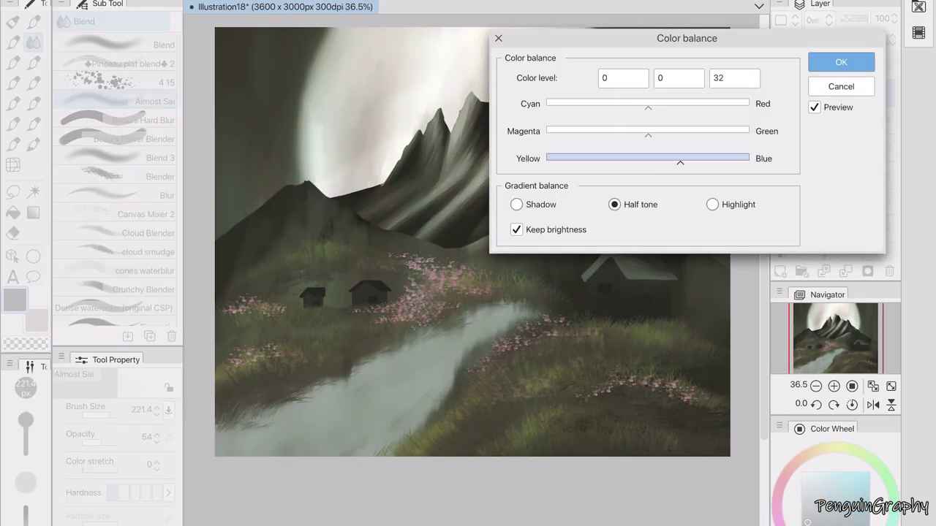
# Step: Set Layer 11's half-tone color balance levels to -11, -22 and 47
pyautogui.moveTo(648, 134); pyautogui.dragTo(637, 106)
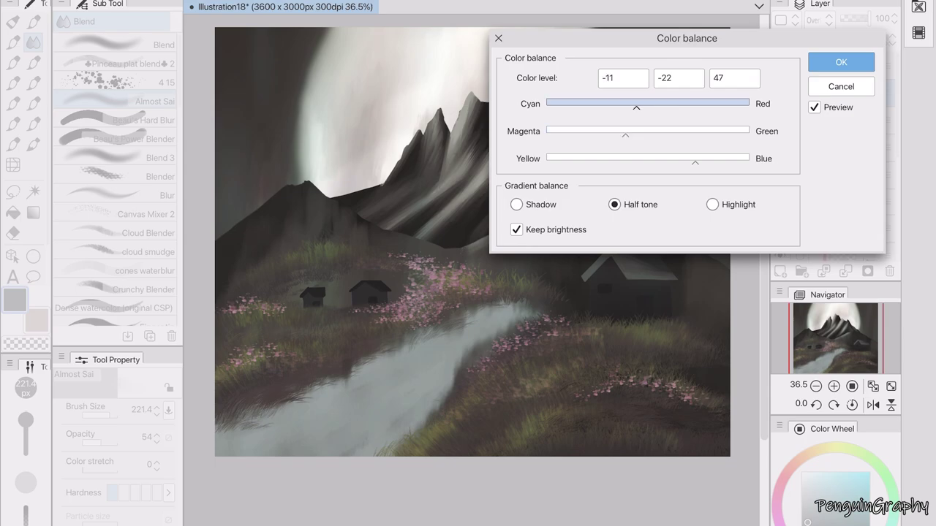
pyautogui.click(841, 63)
# Step: Shift the hue of the grassy ground on Layer 6 toward a cooler green and slightly lower its saturation
pyautogui.click(856, 175)
pyautogui.hotkey('ctrl', 'u')
pyautogui.moveTo(595, 423); pyautogui.dragTo(617, 422)
pyautogui.moveTo(595, 463)
pyautogui.mouseDown()
pyautogui.moveTo(614, 463)
pyautogui.moveTo(603, 463)
pyautogui.mouseUp()
pyautogui.moveTo(595, 505)
pyautogui.mouseDown()
pyautogui.moveTo(585, 505)
pyautogui.moveTo(596, 506)
pyautogui.mouseUp()
pyautogui.moveTo(616, 422); pyautogui.dragTo(612, 428)
pyautogui.moveTo(602, 468); pyautogui.dragTo(577, 468)
pyautogui.moveTo(596, 510); pyautogui.dragTo(598, 510)
pyautogui.click(780, 401)
# Step: Recolor the flowers on Layer 13 to red with hue 18, raised saturation and luminosity -18
pyautogui.click(855, 147)
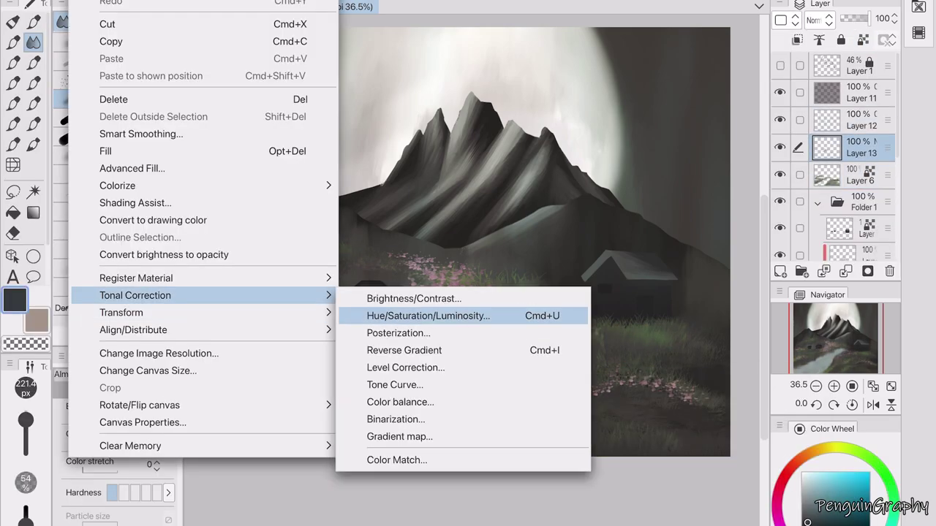
pyautogui.click(449, 314)
pyautogui.moveTo(612, 423); pyautogui.dragTo(637, 423)
pyautogui.moveTo(576, 464); pyautogui.dragTo(556, 463)
pyautogui.moveTo(598, 505); pyautogui.dragTo(569, 505)
pyautogui.moveTo(638, 422); pyautogui.dragTo(609, 422)
pyautogui.moveTo(557, 464); pyautogui.dragTo(657, 464)
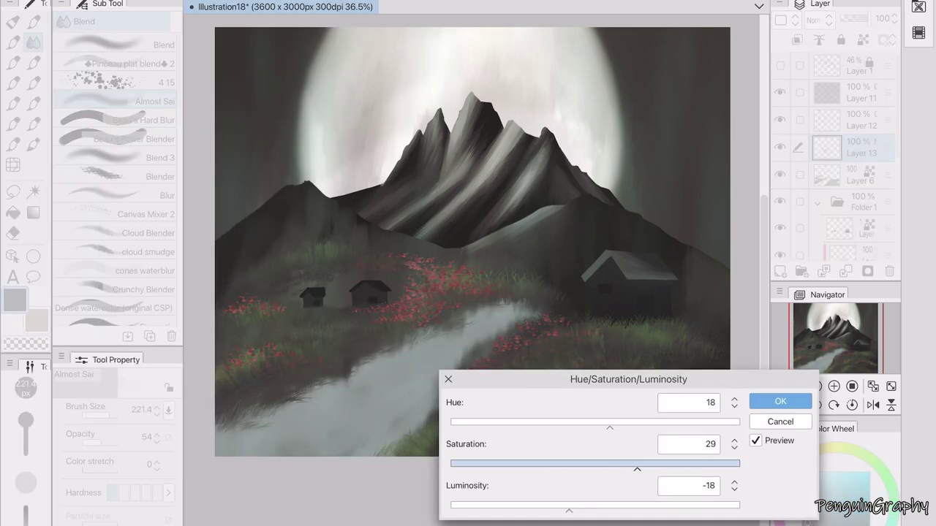
pyautogui.press('Return')
pyautogui.hotkey('ctrl', 's')
# Step: Set Layer 11's opacity to 68%, shift its hue, raise its saturation and lower its luminosity slightly
pyautogui.click(855, 93)
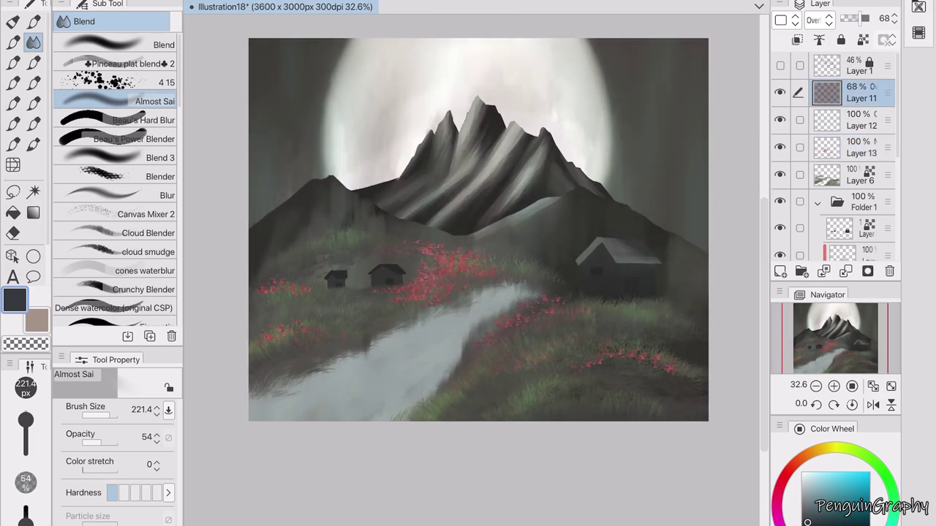
pyautogui.hotkey('ctrl', 'shift', 'b')
pyautogui.press('Escape')
pyautogui.hotkey('ctrl', 'u')
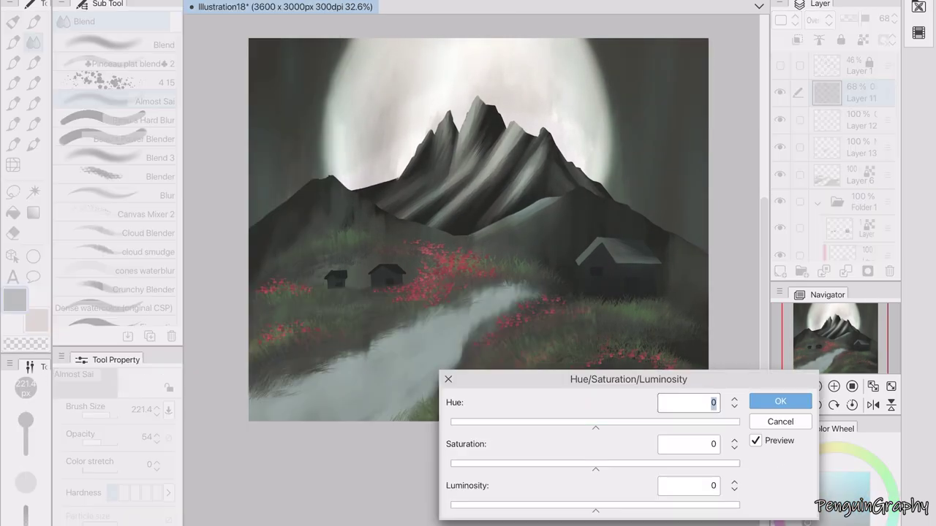
pyautogui.moveTo(595, 423); pyautogui.dragTo(540, 423)
pyautogui.moveTo(595, 506)
pyautogui.mouseDown()
pyautogui.moveTo(707, 506)
pyautogui.moveTo(582, 506)
pyautogui.mouseUp()
pyautogui.moveTo(595, 464); pyautogui.dragTo(635, 464)
pyautogui.click(780, 401)
# Step: Replace Layer 11 with a new layer airbrushed in green over the scene, set to Overlay at 76% opacity
pyautogui.click(889, 271)
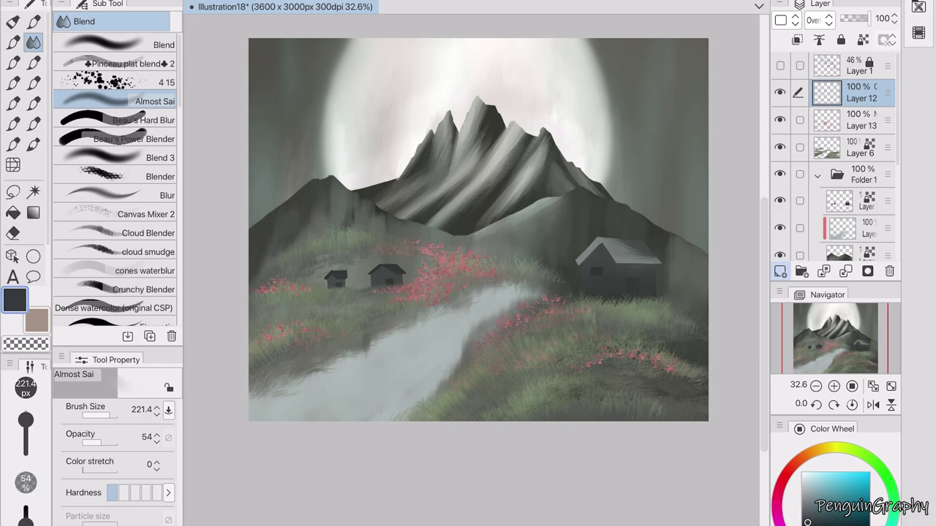
pyautogui.hotkey('ctrl', 'shift', 'n')
pyautogui.click(892, 479)
pyautogui.press('b')
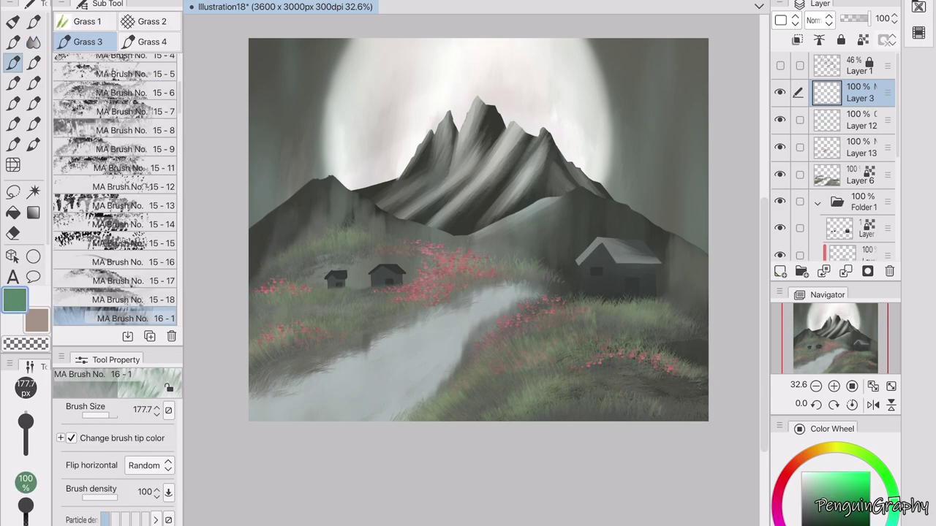
pyautogui.press('b')
pyautogui.moveTo(315, 219)
pyautogui.mouseDown()
pyautogui.moveTo(366, 272)
pyautogui.moveTo(548, 292)
pyautogui.mouseUp()
pyautogui.click(819, 20)
pyautogui.click(821, 226)
# Step: Darken the green overlay Layer 3 by adjusting its hue, saturation and luminosity and setting its brightness to -61
pyautogui.hotkey('ctrl', 'u')
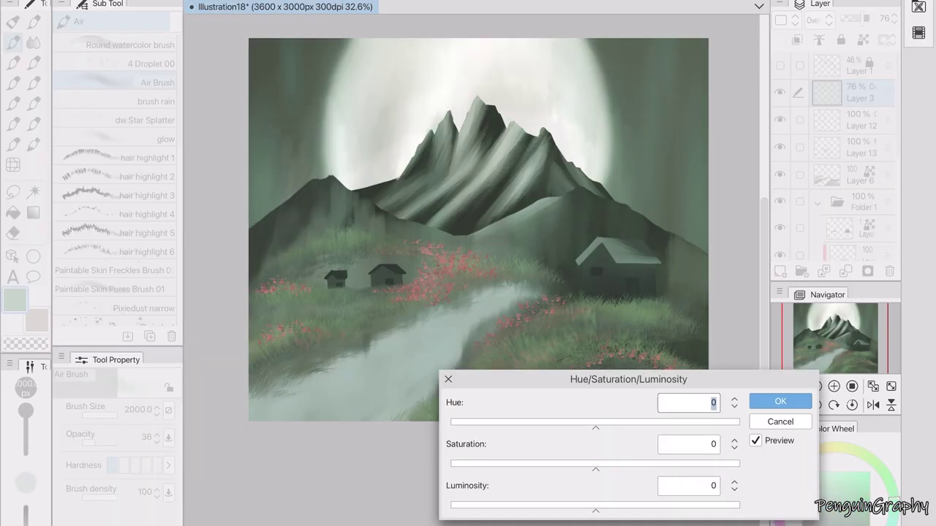
pyautogui.moveTo(595, 506); pyautogui.dragTo(511, 506)
pyautogui.moveTo(596, 463); pyautogui.dragTo(627, 463)
pyautogui.moveTo(595, 422); pyautogui.dragTo(574, 422)
pyautogui.press('Return')
pyautogui.click(414, 298)
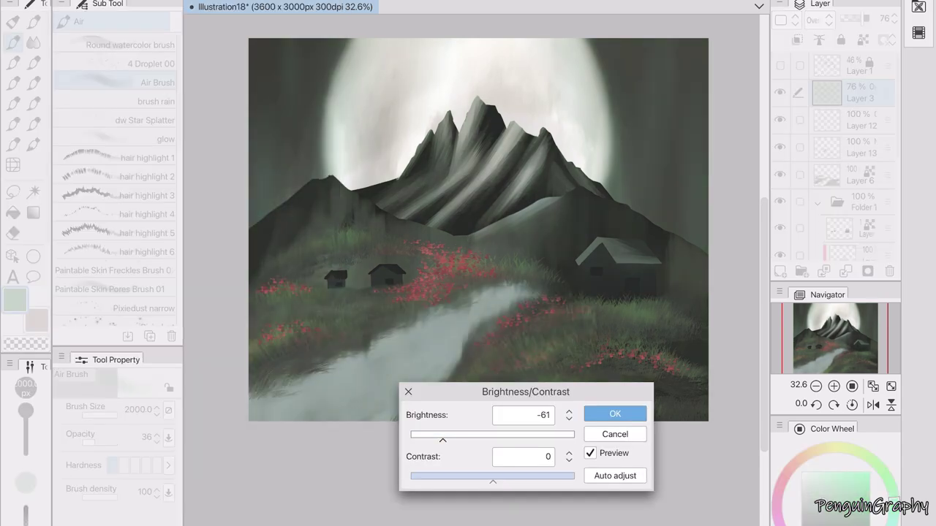
pyautogui.press('Return')
# Step: Set Layer 3's hue to -58 and saturation to 54, and lower its luminosity
pyautogui.moveTo(135, 296)
pyautogui.click(428, 316)
pyautogui.moveTo(637, 422); pyautogui.dragTo(549, 422)
pyautogui.moveTo(595, 463); pyautogui.dragTo(673, 463)
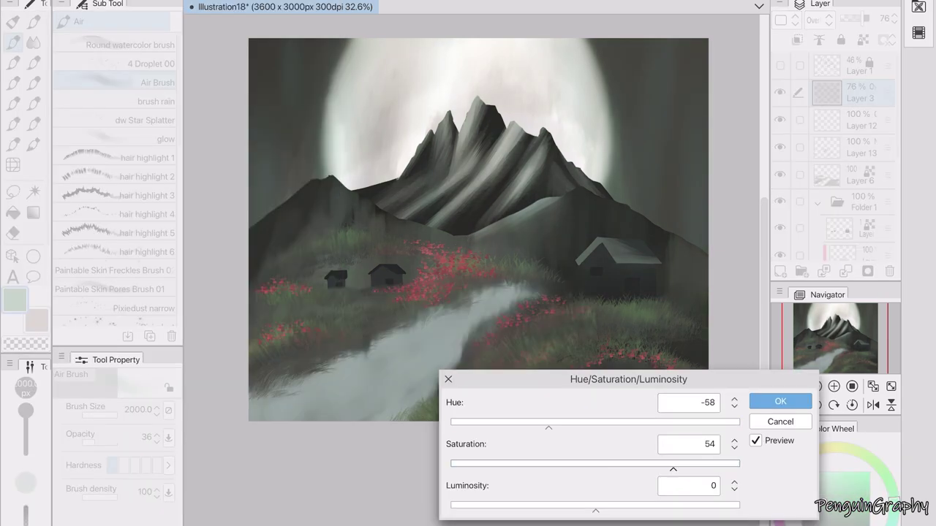
pyautogui.moveTo(595, 506); pyautogui.dragTo(490, 506)
pyautogui.press('Return')
# Step: Tint overlay Layer 3 with a warm orange-brown and lower its saturation and luminosity
pyautogui.click(796, 462)
pyautogui.click(825, 491)
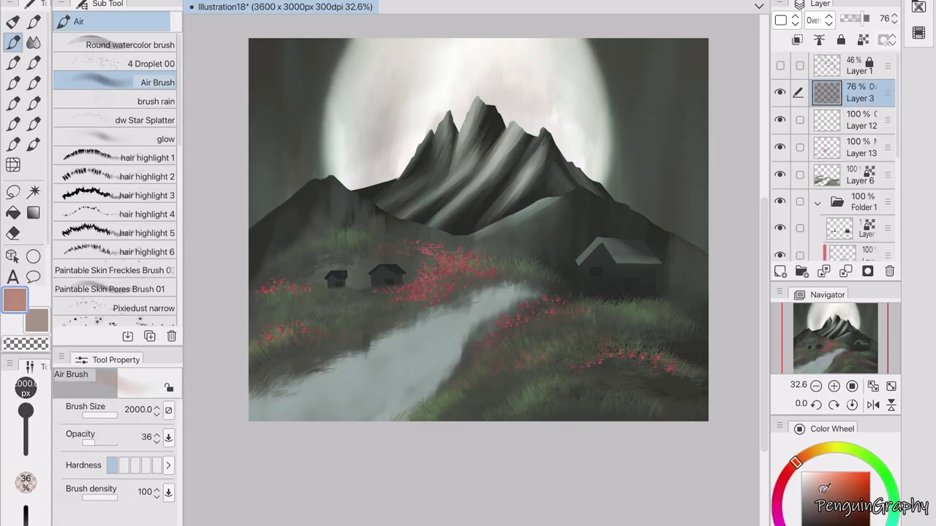
pyautogui.click(99, 0)
pyautogui.click(428, 315)
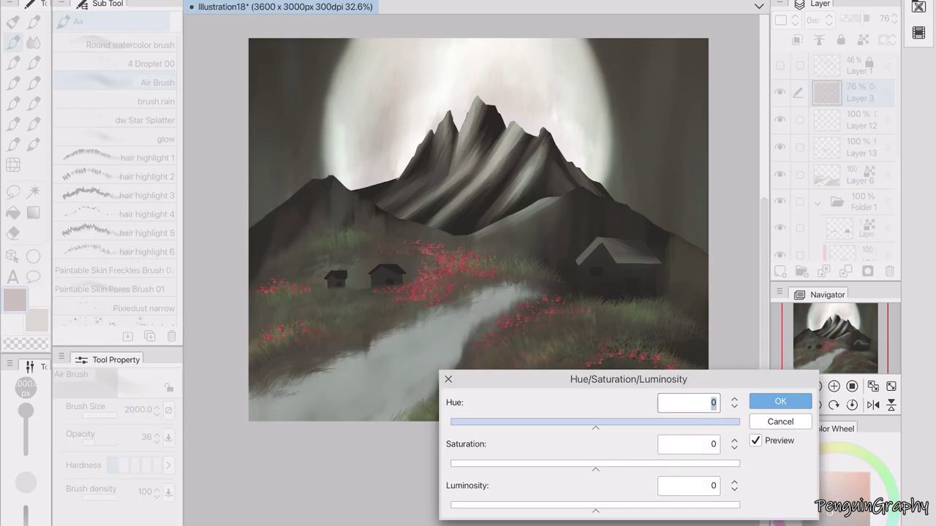
pyautogui.moveTo(595, 464); pyautogui.dragTo(564, 464)
pyautogui.moveTo(595, 506); pyautogui.dragTo(553, 506)
pyautogui.press('Return')
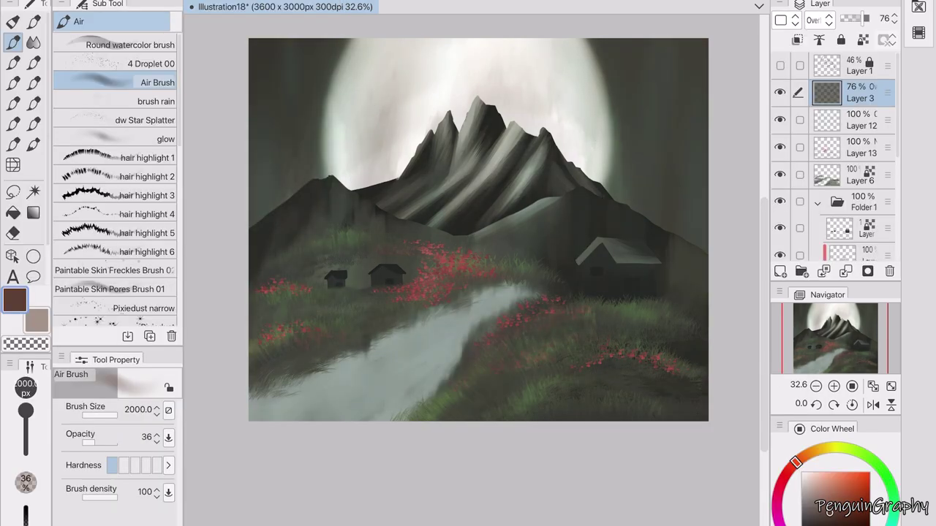
# Step: Set Layer 3's shadow color balance levels to 27, -3 and 16, and its opacity to 70%
pyautogui.click(99, 0)
pyautogui.click(428, 368)
pyautogui.moveTo(647, 161)
pyautogui.mouseDown()
pyautogui.moveTo(627, 162)
pyautogui.moveTo(638, 161)
pyautogui.mouseUp()
pyautogui.moveTo(648, 107); pyautogui.dragTo(675, 107)
pyautogui.moveTo(638, 162); pyautogui.dragTo(651, 134)
pyautogui.moveTo(674, 162); pyautogui.dragTo(664, 162)
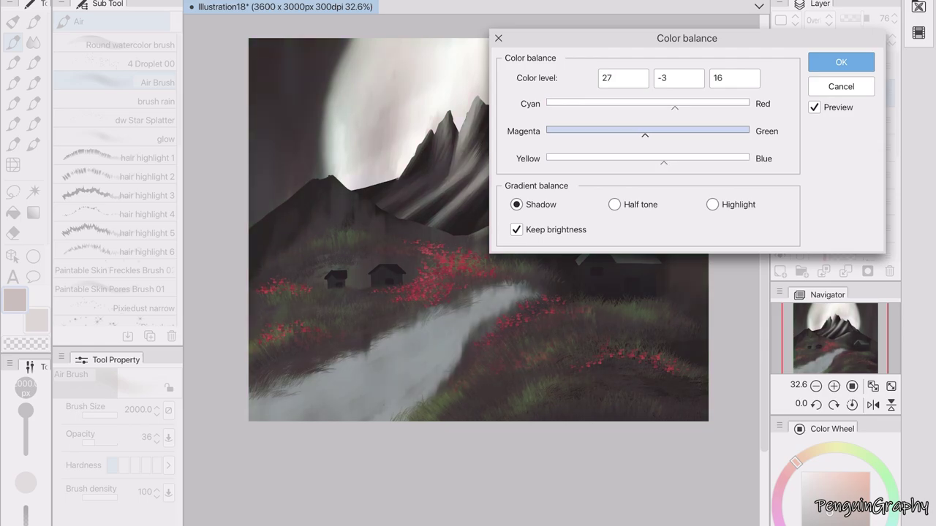
pyautogui.press('Return')
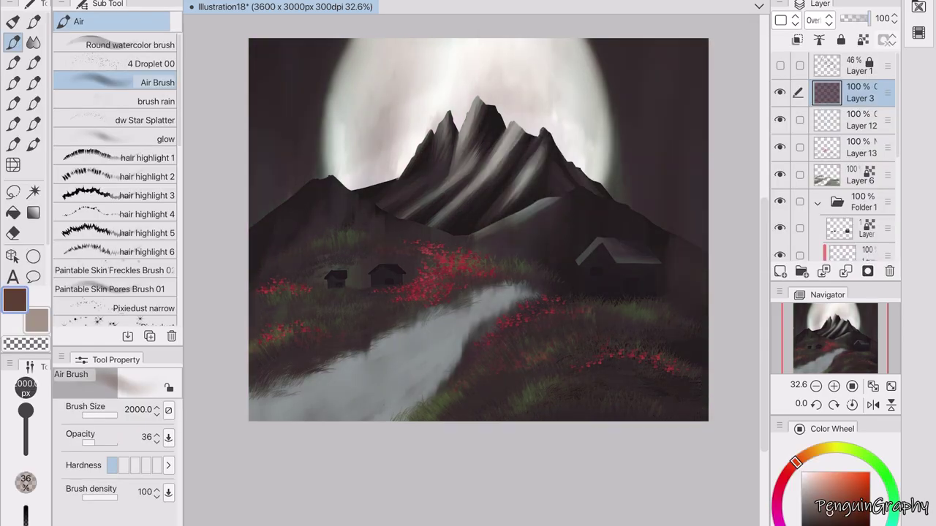
# Step: Set the flower layer, Layer 13, to brightness -10 and contrast 14
pyautogui.click(859, 148)
pyautogui.hotkey('ctrl', 'alt', 'b')
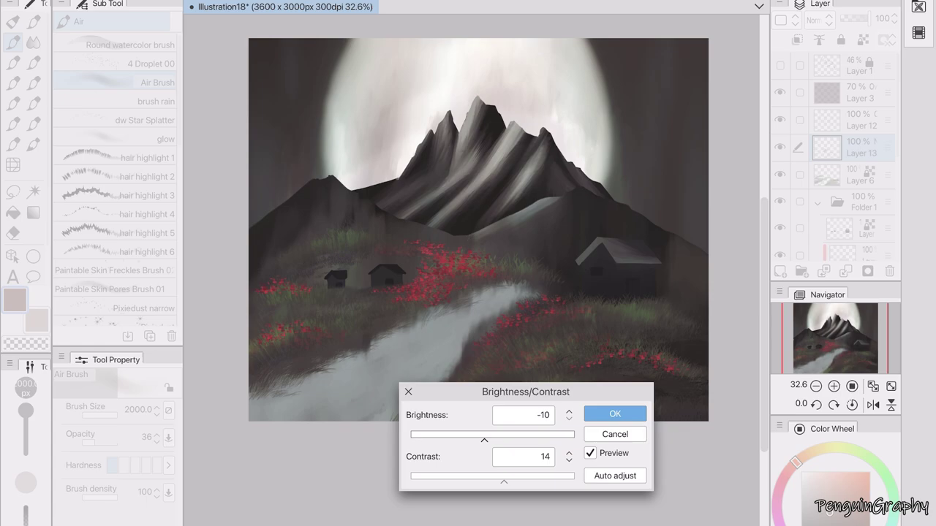
pyautogui.press('Return')
# Step: Adjust the brightness and contrast of the grassy ground on Layer 6, entering a value of 17
pyautogui.click(859, 175)
pyautogui.hotkey('ctrl', 'alt', 'b')
pyautogui.write('17')
pyautogui.press('Return')
# Step: Adjust the brightness and contrast of the hills layer inside Folder 1, and collapse the folder
pyautogui.scroll(-1, 834, 154)
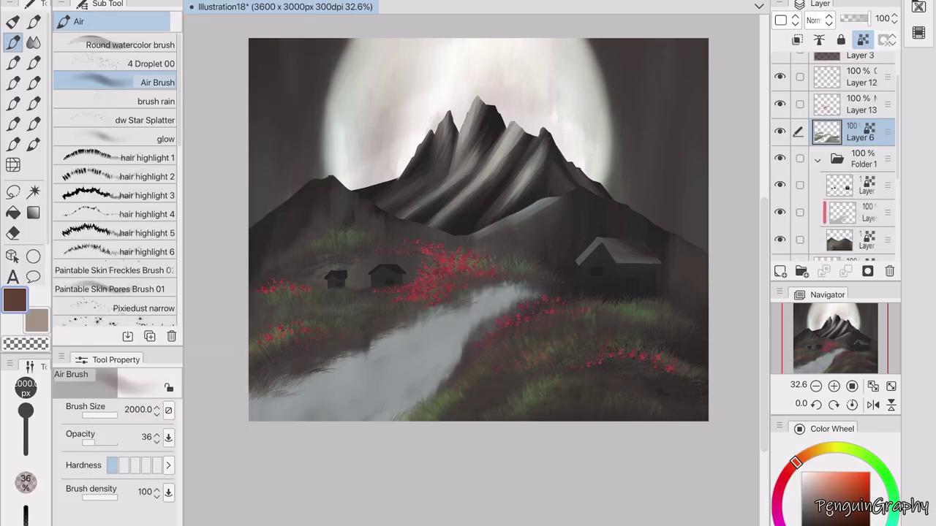
pyautogui.scroll(-1, 834, 153)
pyautogui.click(859, 191)
pyautogui.hotkey('ctrl', 'alt', 'b')
pyautogui.press('Return')
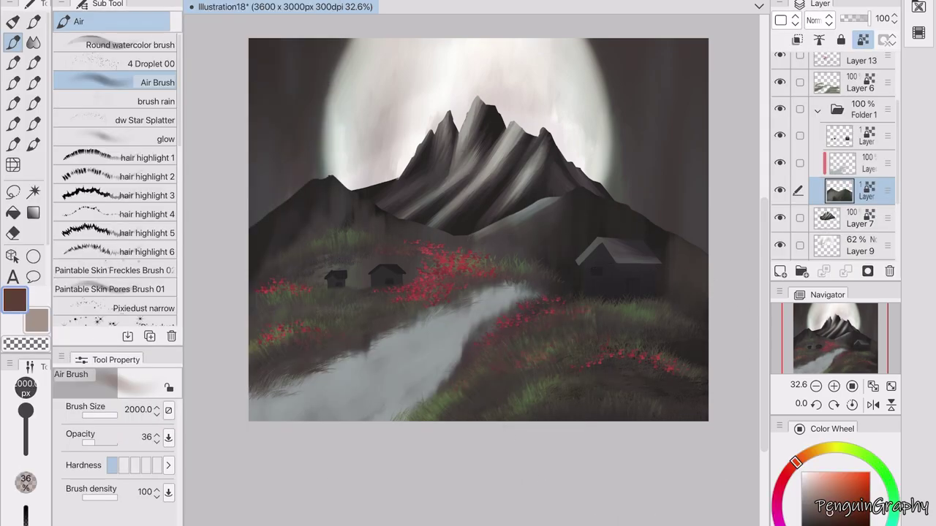
pyautogui.click(818, 109)
pyautogui.scroll(2, 833, 153)
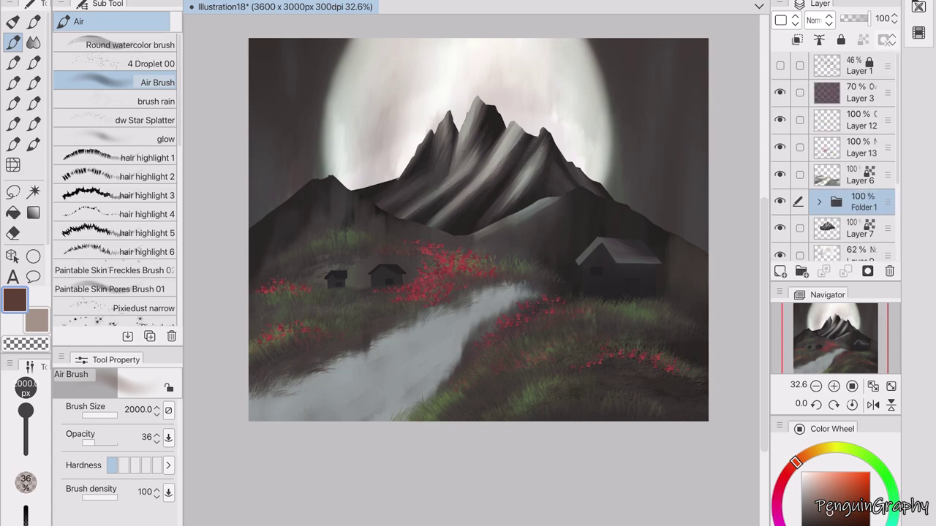
# Step: Paint cyan light over the mountain with Northern Lights 1 on a new layer beneath Folder 1, and open its Hue/Saturation/Luminosity adjustment
pyautogui.click(861, 120)
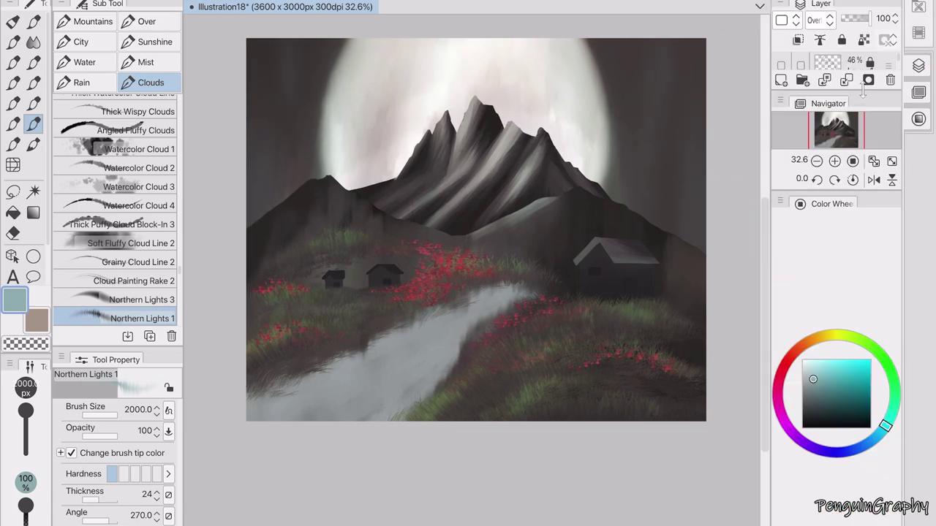
pyautogui.hotkey('ctrl', 'shift', 'n')
pyautogui.moveTo(431, 161)
pyautogui.mouseDown()
pyautogui.moveTo(478, 302)
pyautogui.moveTo(577, 286)
pyautogui.mouseUp()
pyautogui.click(815, 474)
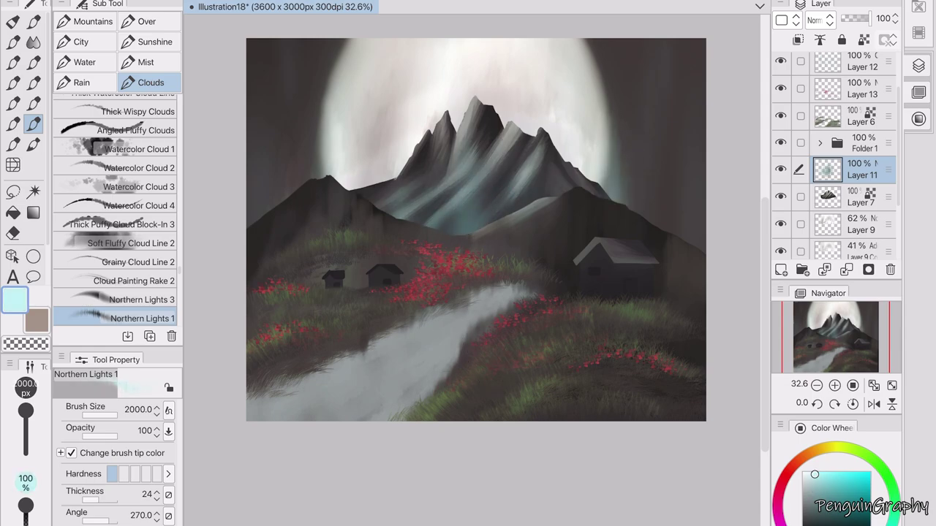
pyautogui.hotkey('ctrl', 'u')
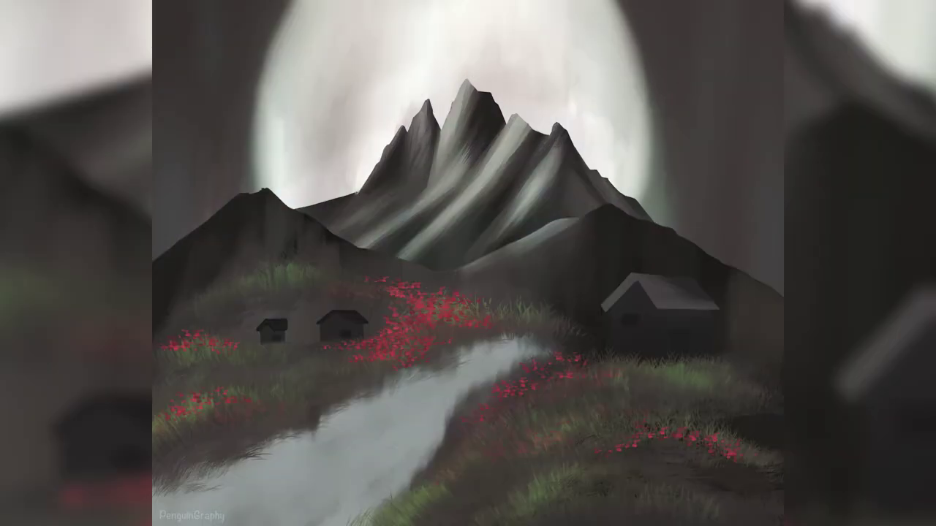